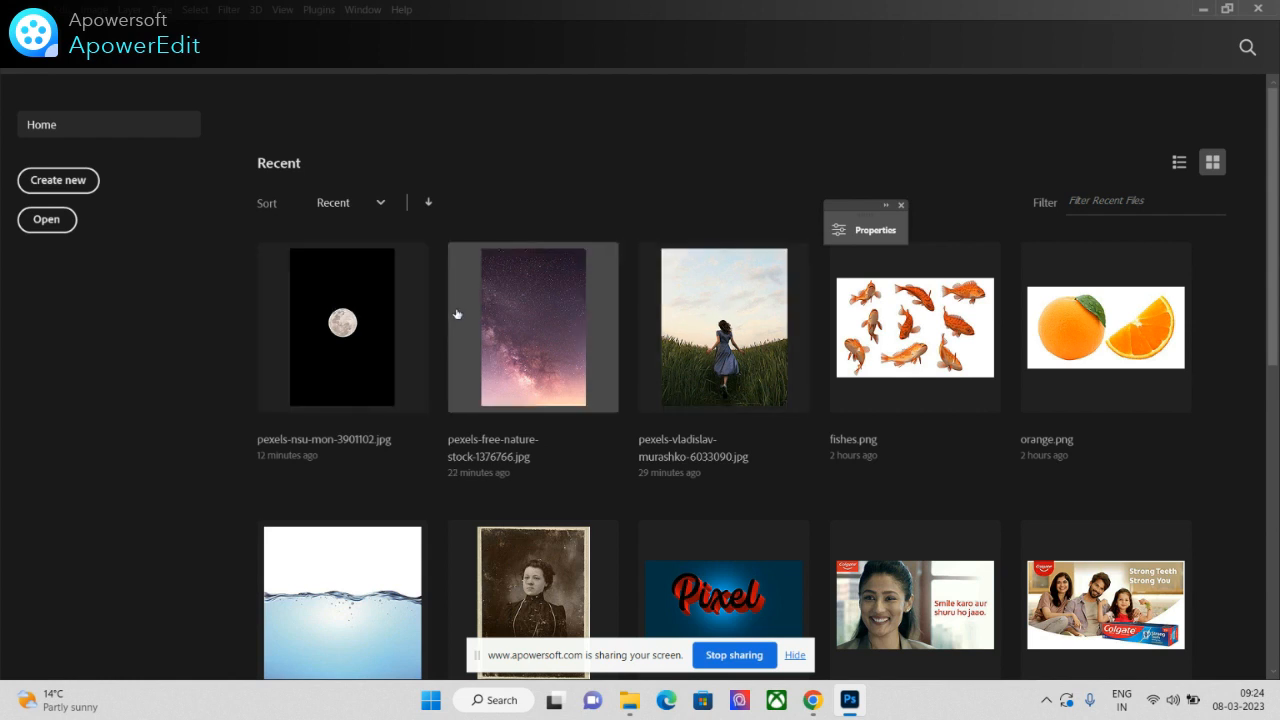
Step: Open the photo of the woman in the grass field from Downloads, then close the preset-syncing tip and floating Properties panel
left_click(57, 222)
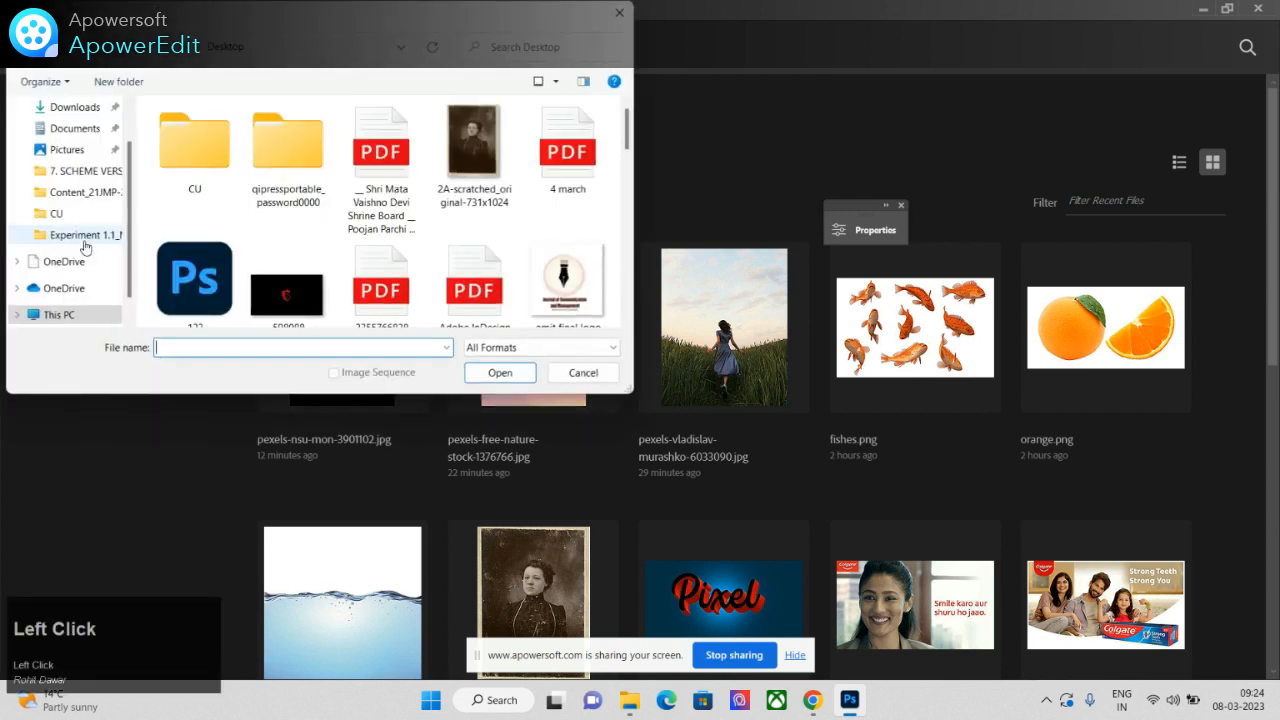
left_click(70, 107)
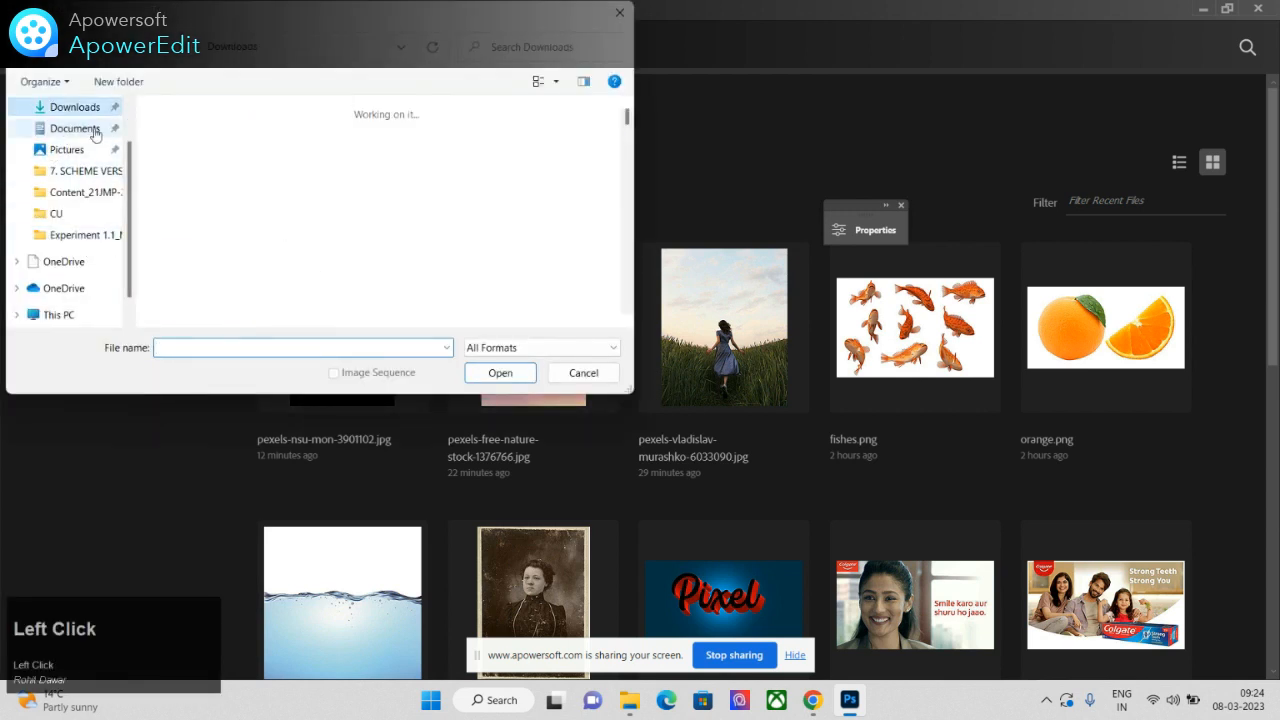
scroll(391, 205, "down", 5)
scroll(391, 205, "up", 3)
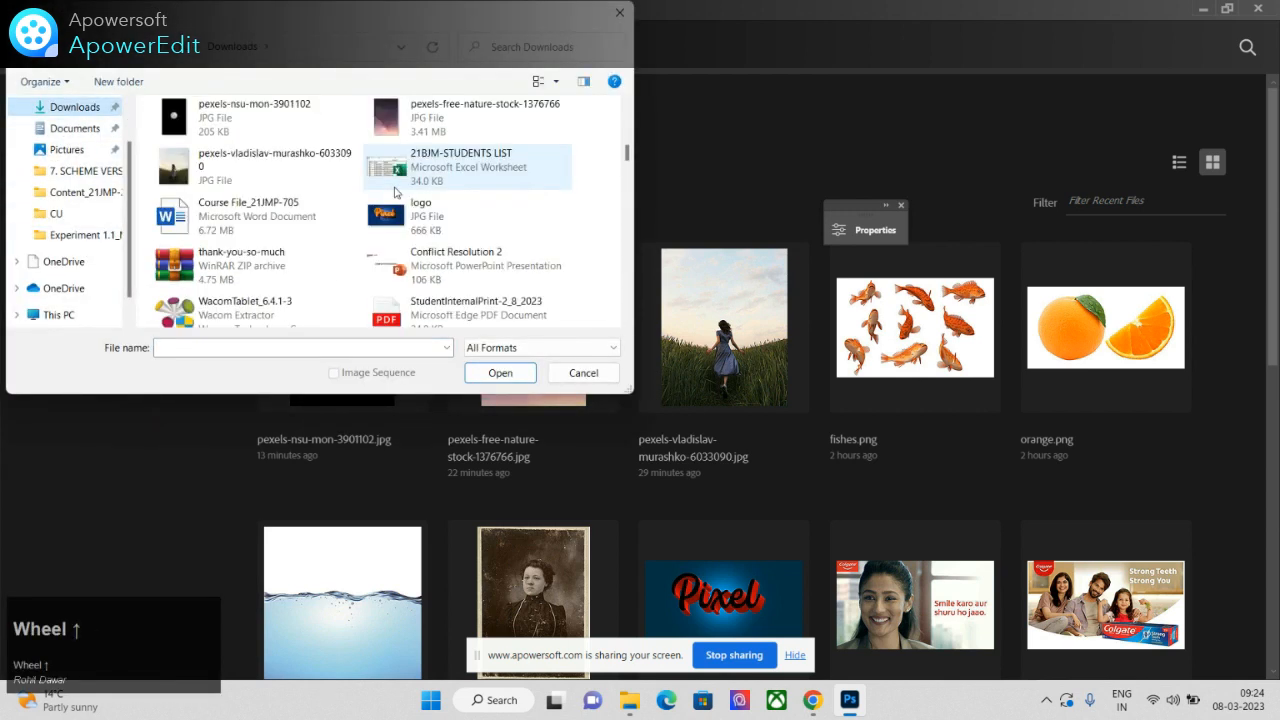
left_click(265, 188)
left_click(499, 373)
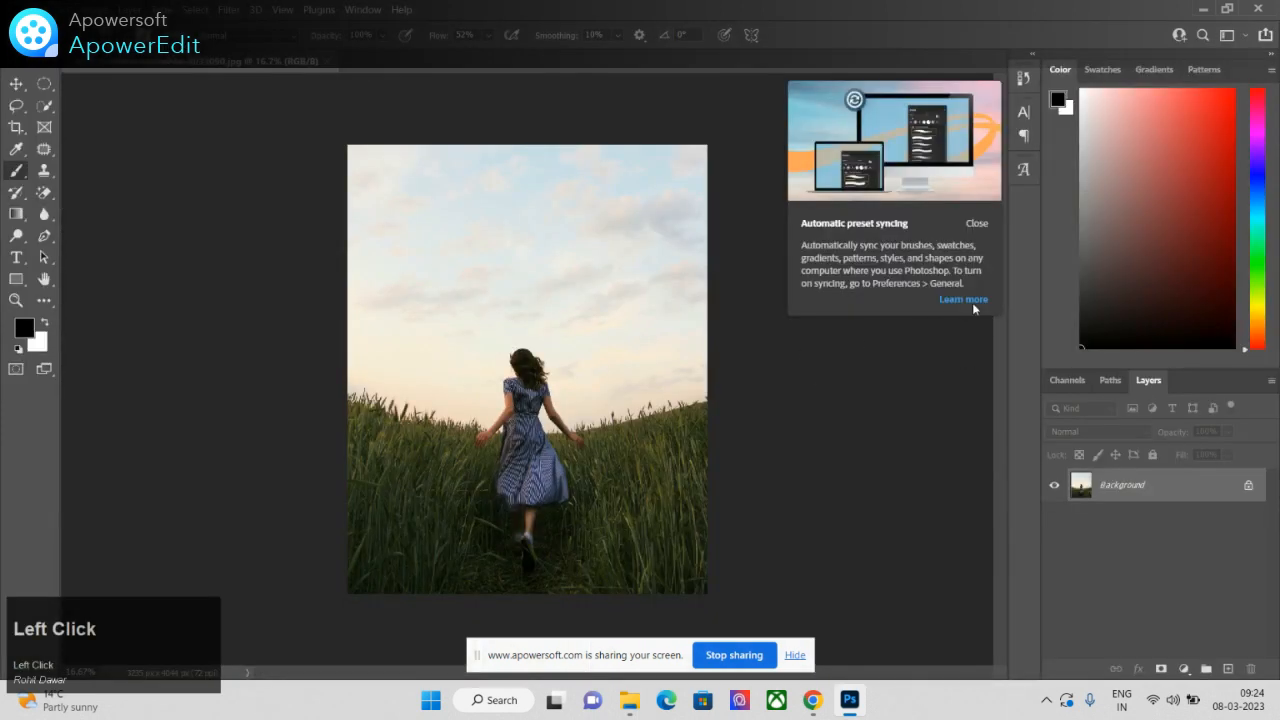
left_click(977, 223)
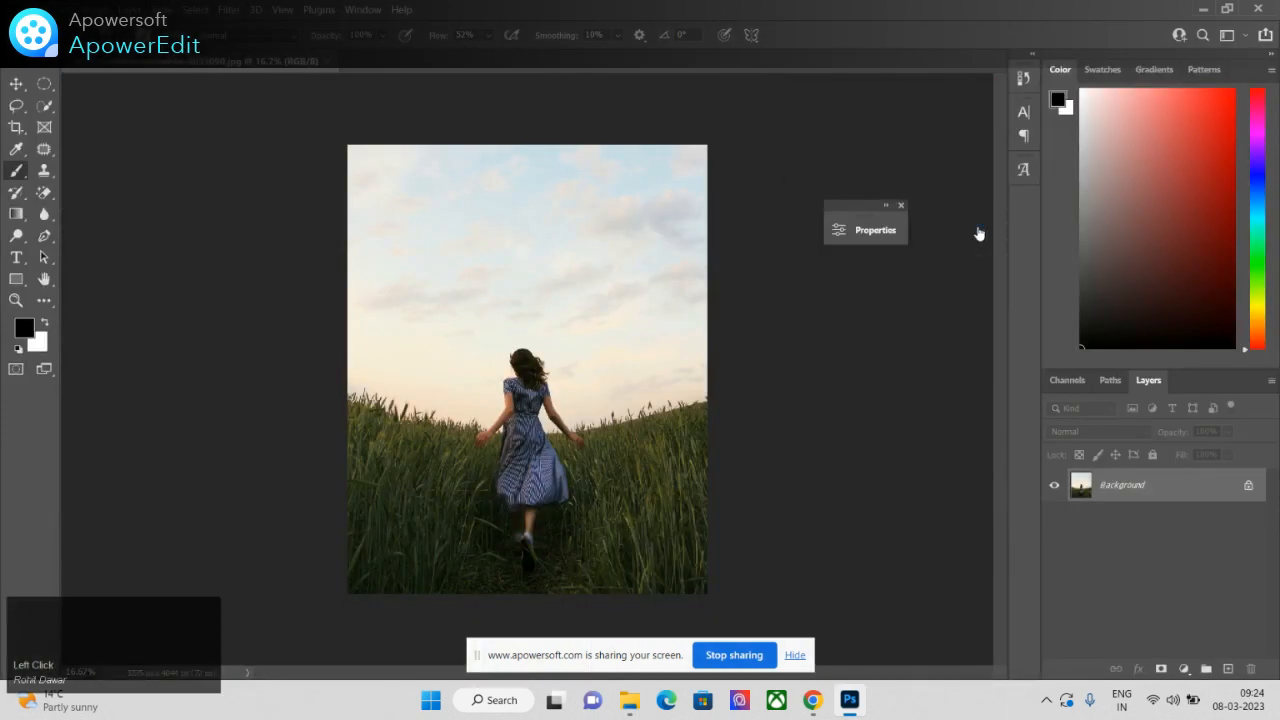
left_click(900, 207)
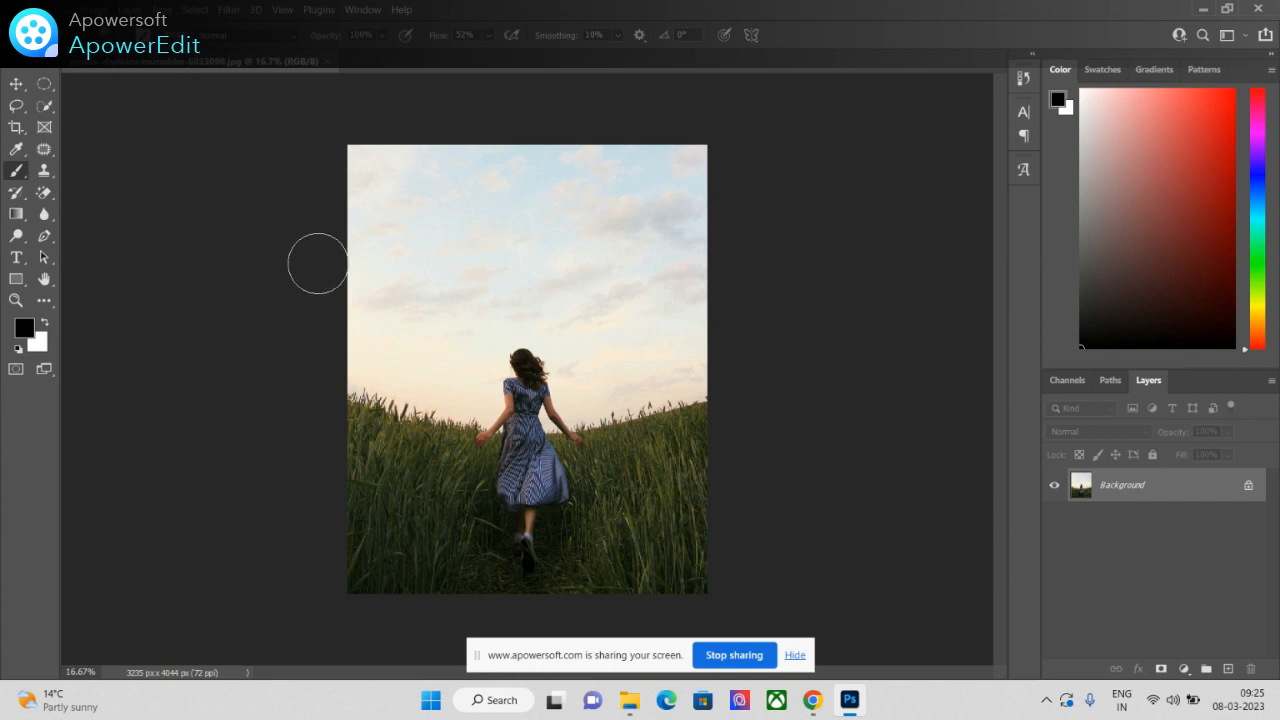
Step: Select the whole sky above the grass field and around the woman using an enlarged Quick Selection brush
left_click(45, 107)
left_click_drag(45, 112, 73, 116)
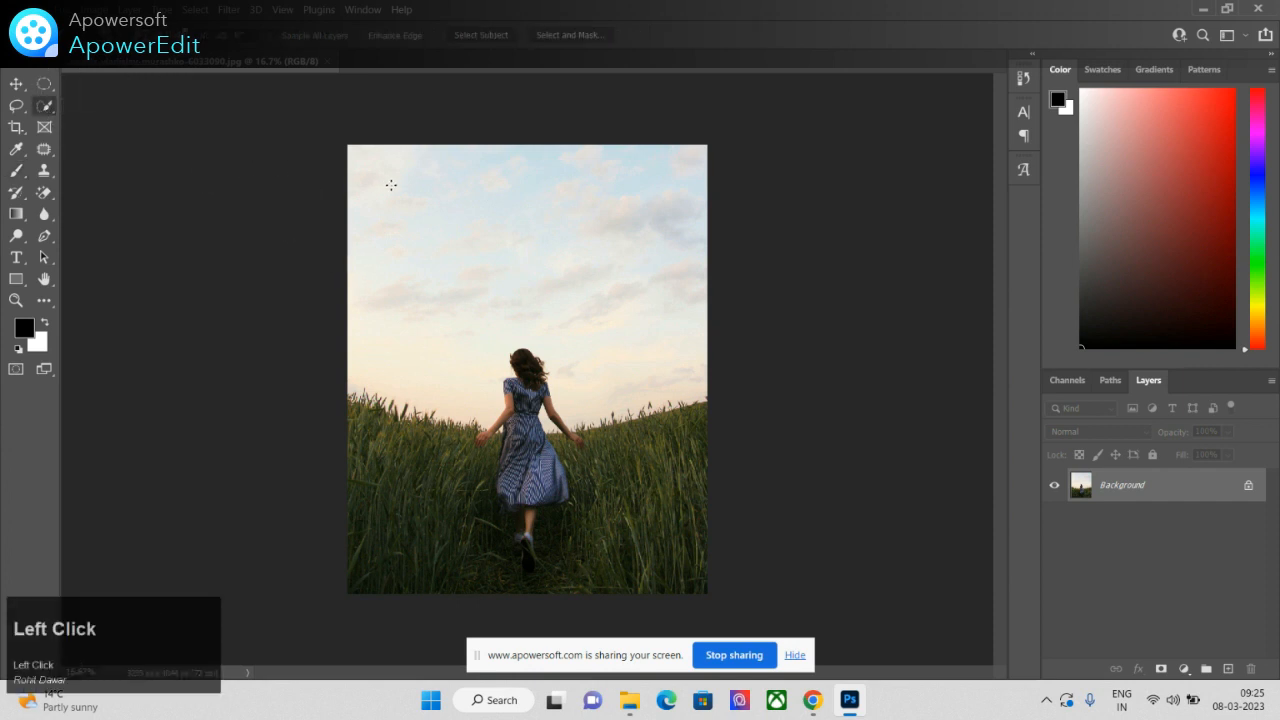
key("bracketright")
key("bracketright")
key("bracketright")
key("bracketright")
key("bracketright")
key("bracketright")
key("bracketright")
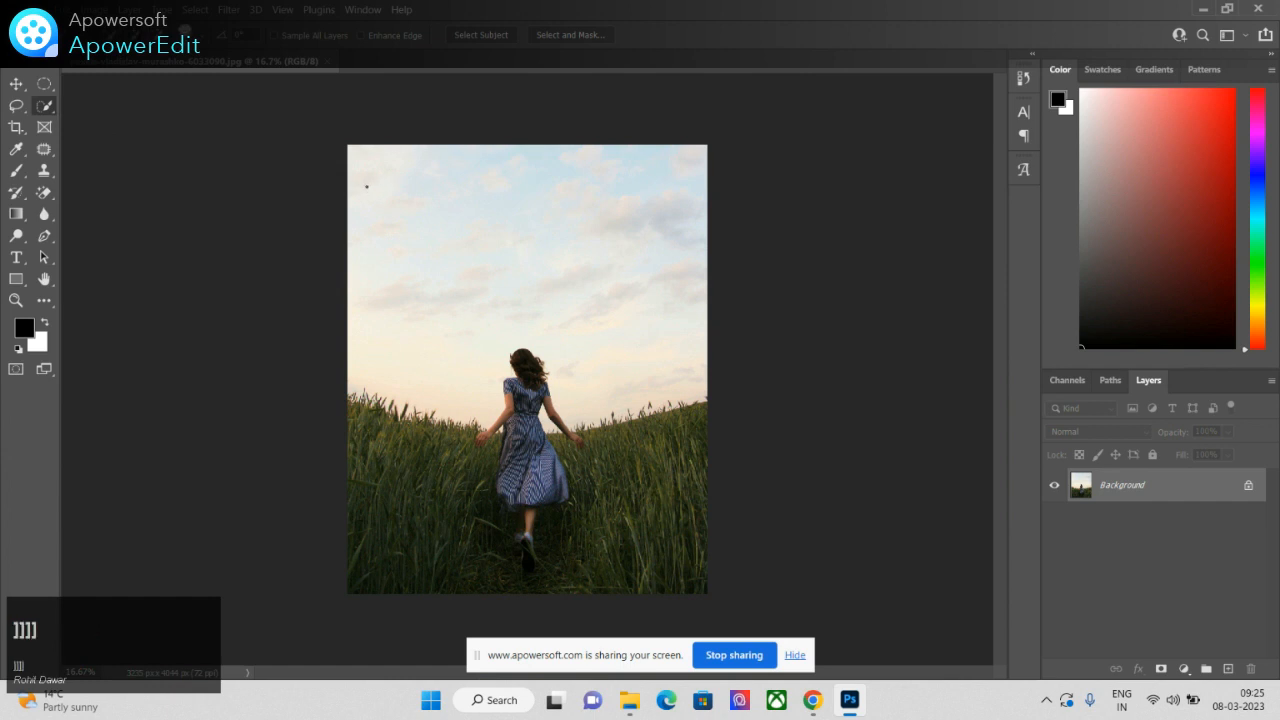
key("bracketright")
key("bracketright")
key("bracketright")
key("bracketright")
key("bracketright")
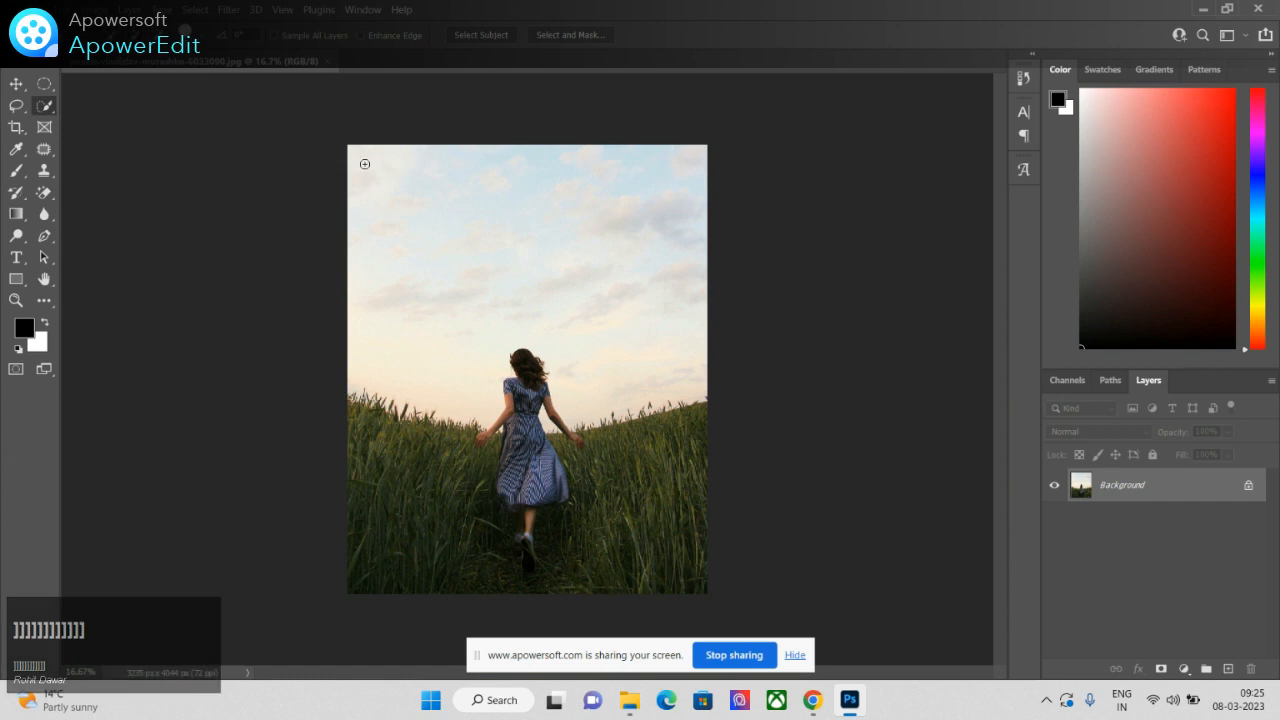
mouse_move(360, 158)
left_mouse_down()
mouse_move(462, 377)
mouse_move(478, 353)
left_mouse_up()
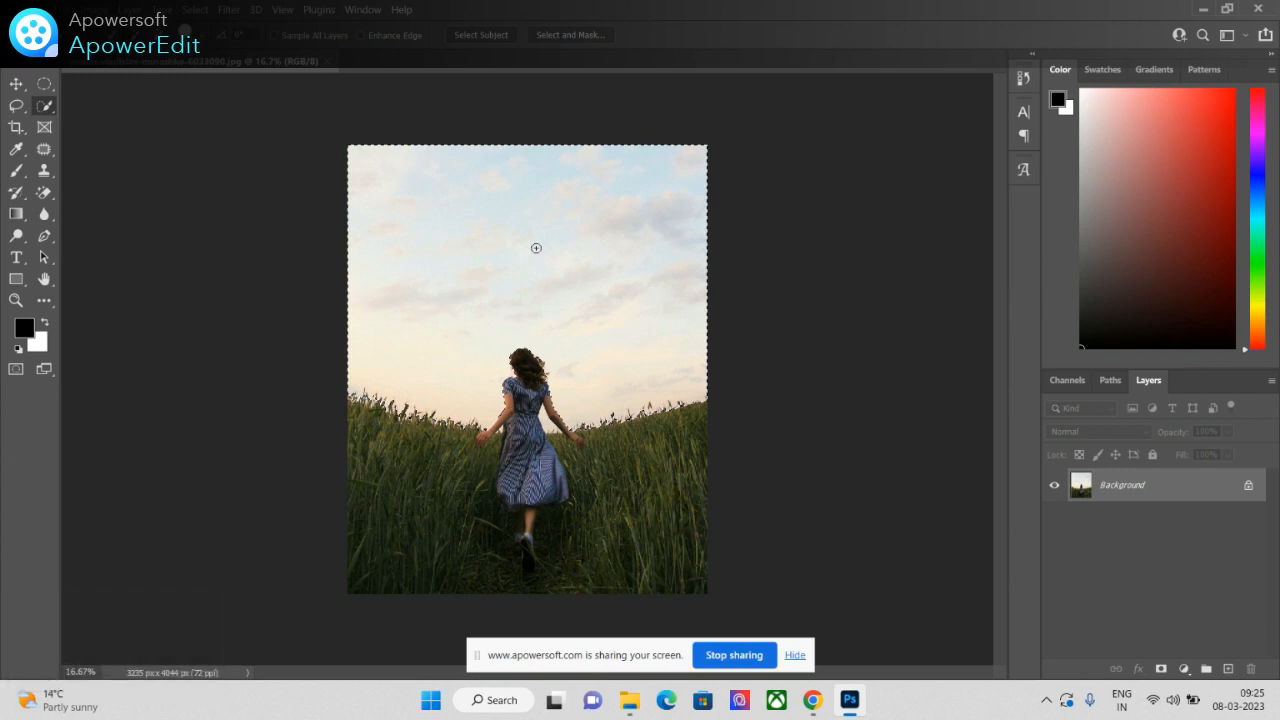
Step: Add the patch of sky between the woman's right-hand-side arm and her dress to the selection with a smaller brush
scroll(533, 266, "up", 5, "alt")
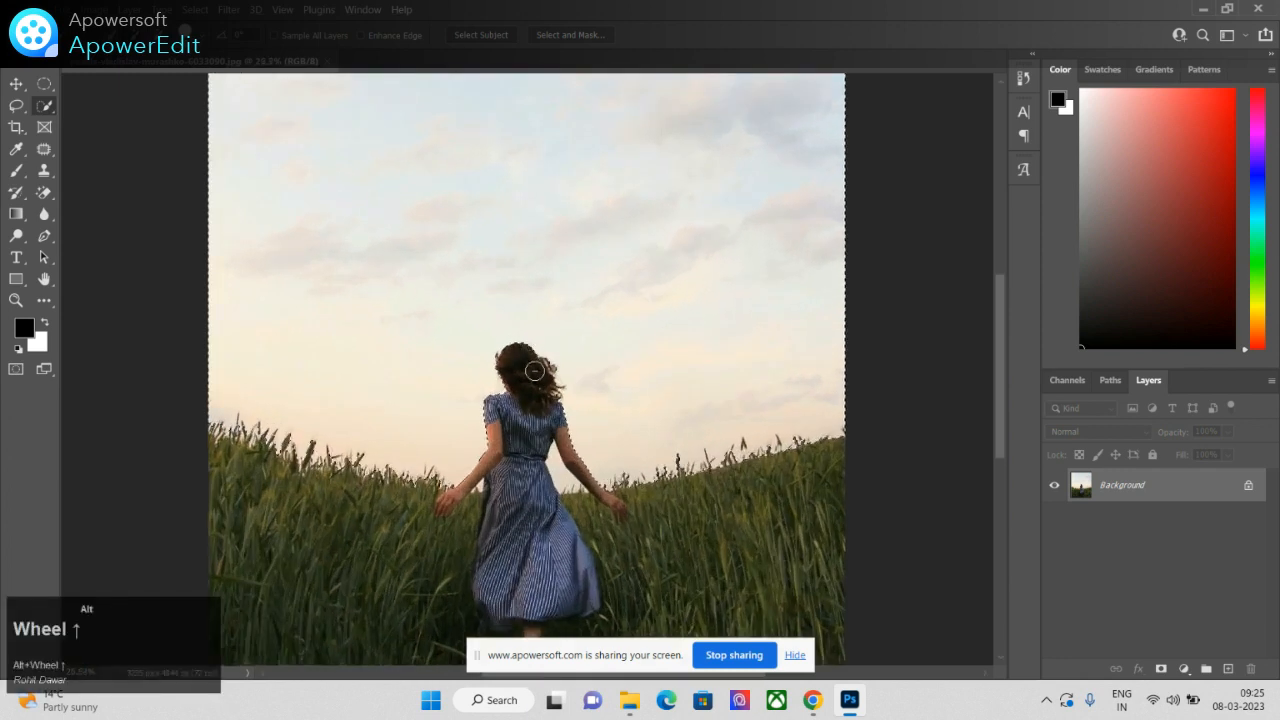
scroll(534, 371, "up", 4, "alt")
key("space")
left_click_drag(655, 476, 663, 423)
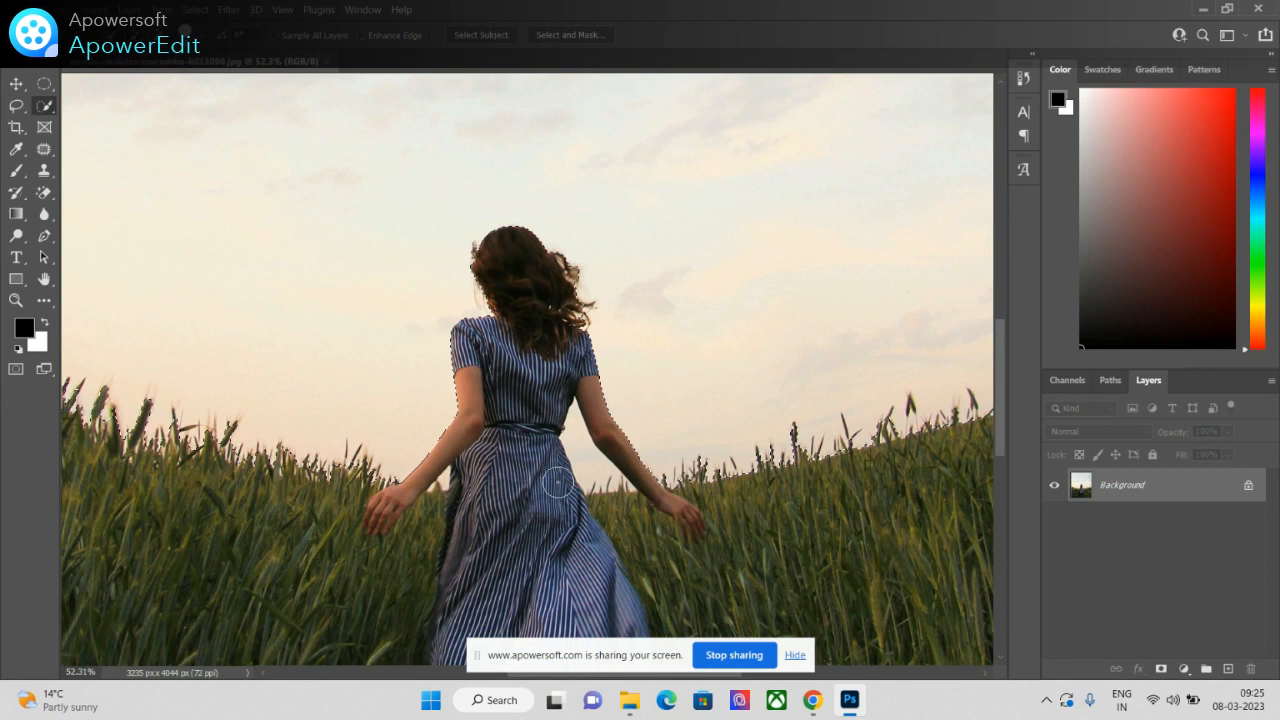
key("p")
left_click(45, 105)
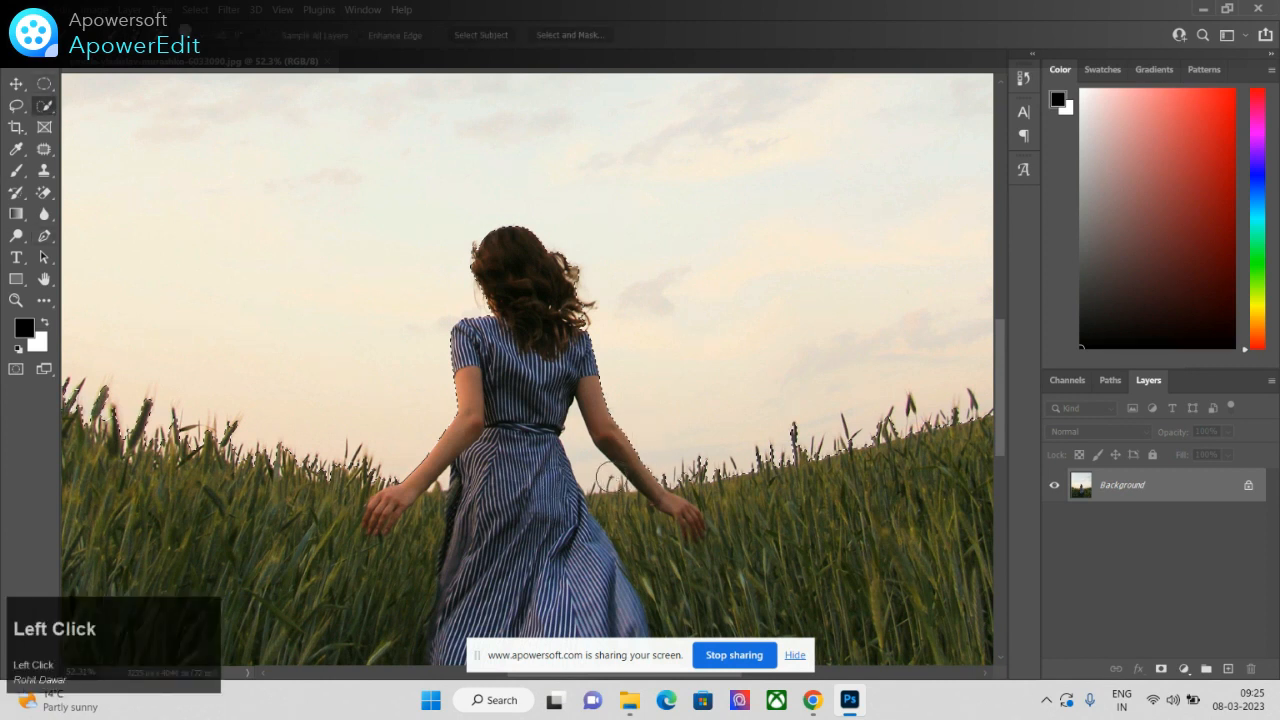
key("bracketleft")
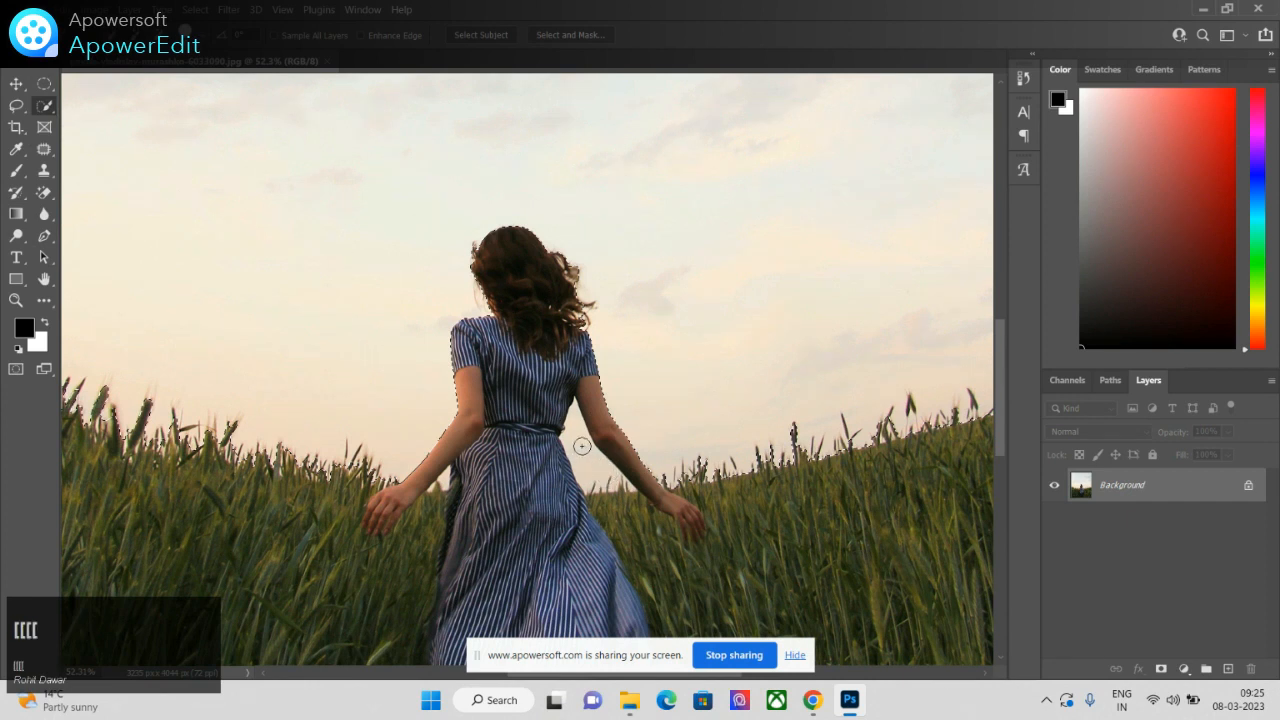
mouse_move(578, 425)
left_mouse_down()
mouse_move(615, 477)
mouse_move(568, 478)
left_mouse_up()
scroll(566, 474, "up", 2)
scroll(563, 468, "up", 1)
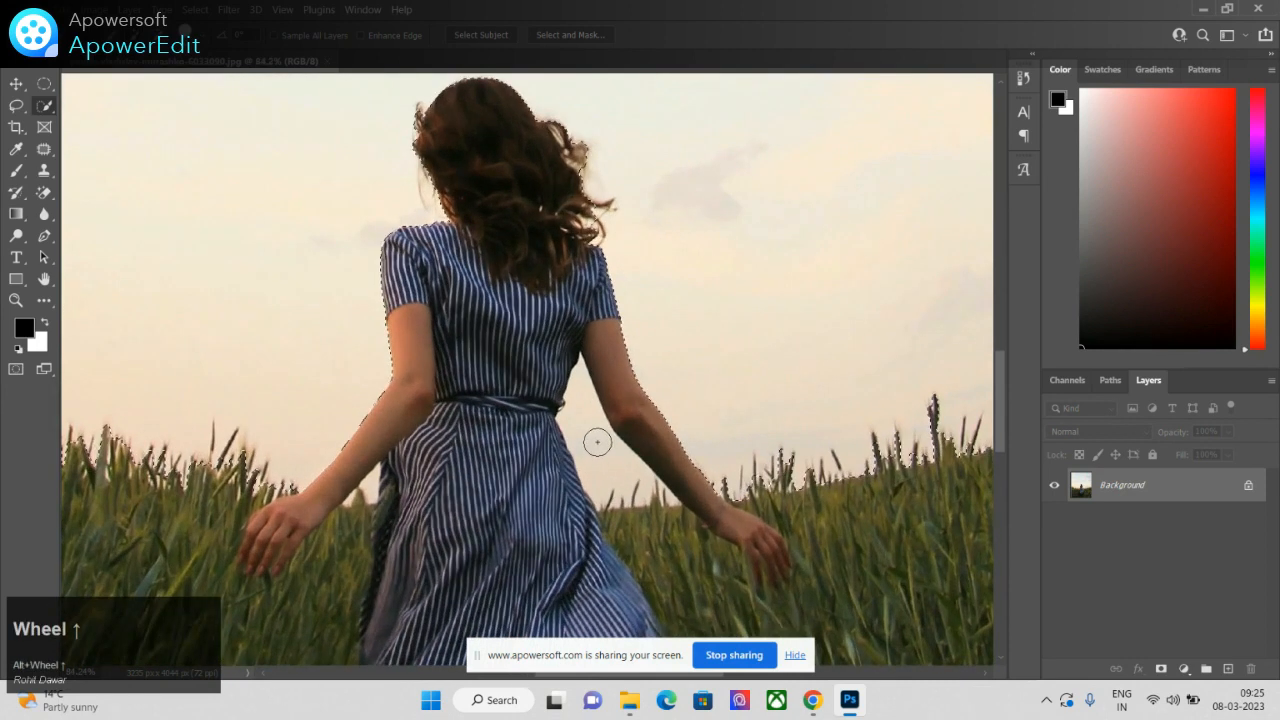
left_click_drag(578, 392, 658, 492)
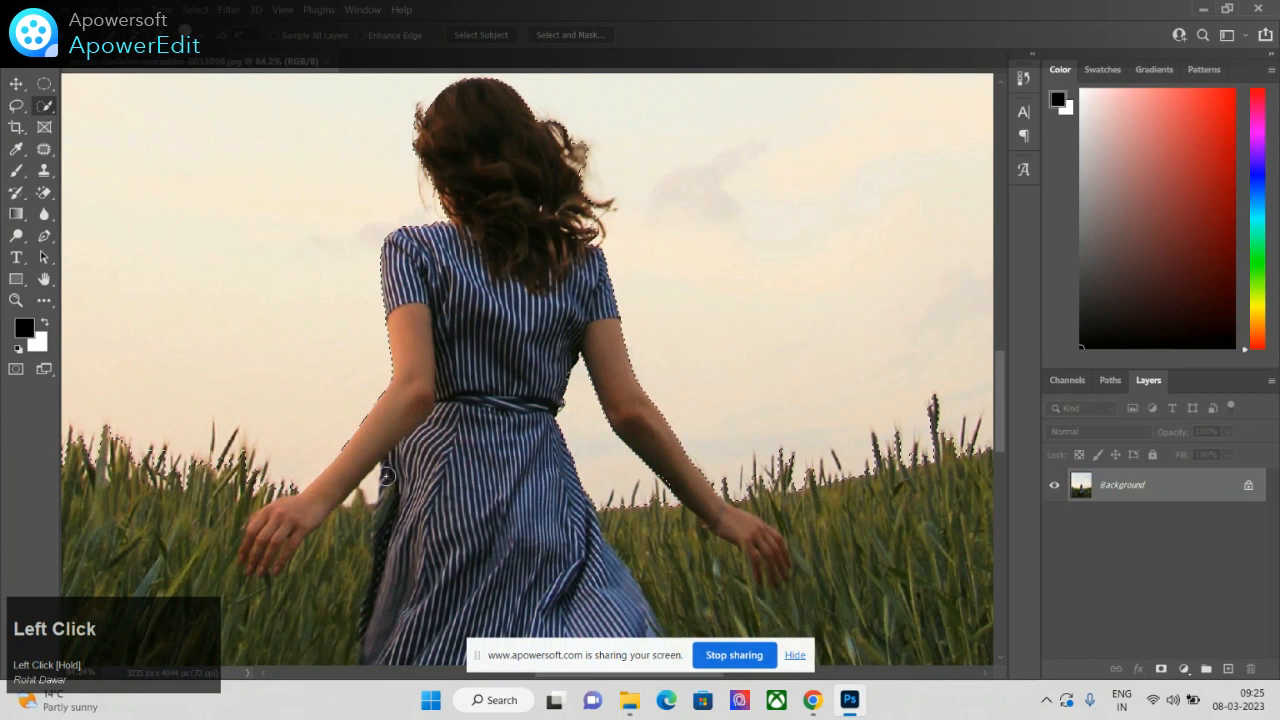
Step: Add the small sky gap between the woman's left arm and dress to the selection using a finer brush
key("bracketleft")
key("bracketleft")
key("bracketleft")
key("bracketleft")
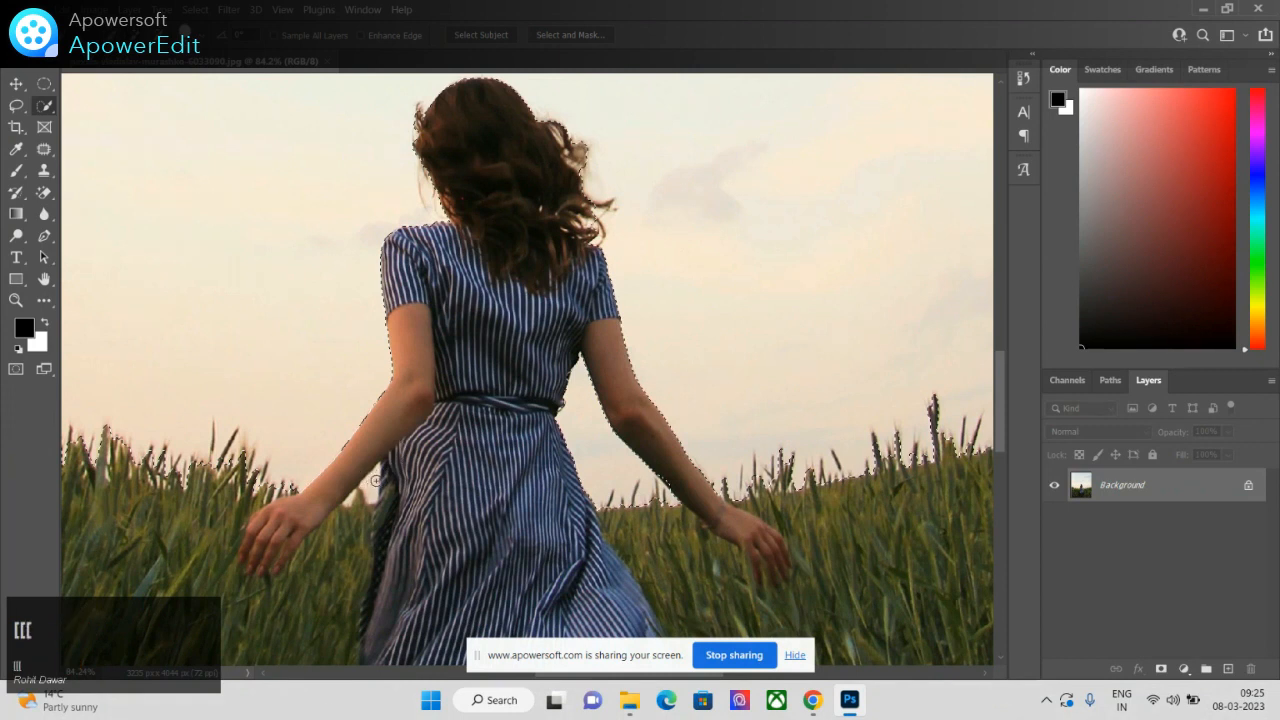
mouse_move(373, 476)
left_mouse_down()
mouse_move(352, 496)
mouse_move(394, 468)
left_mouse_up()
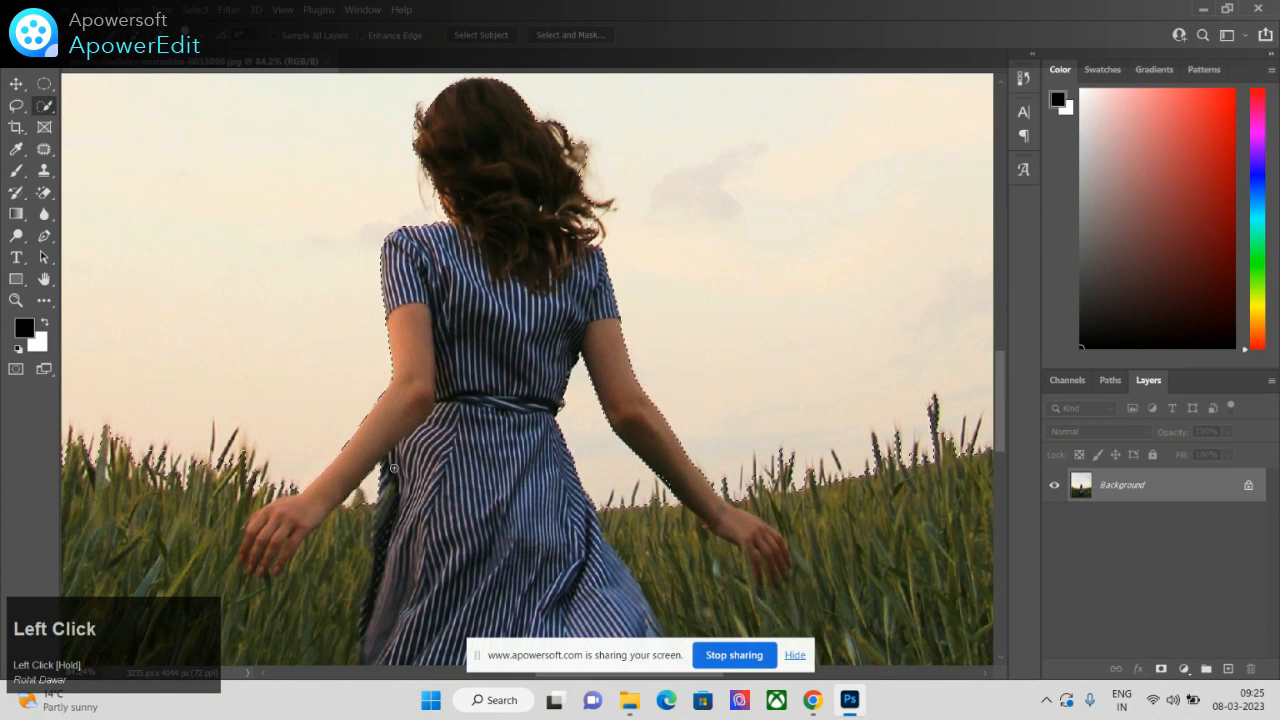
key("ctrl")
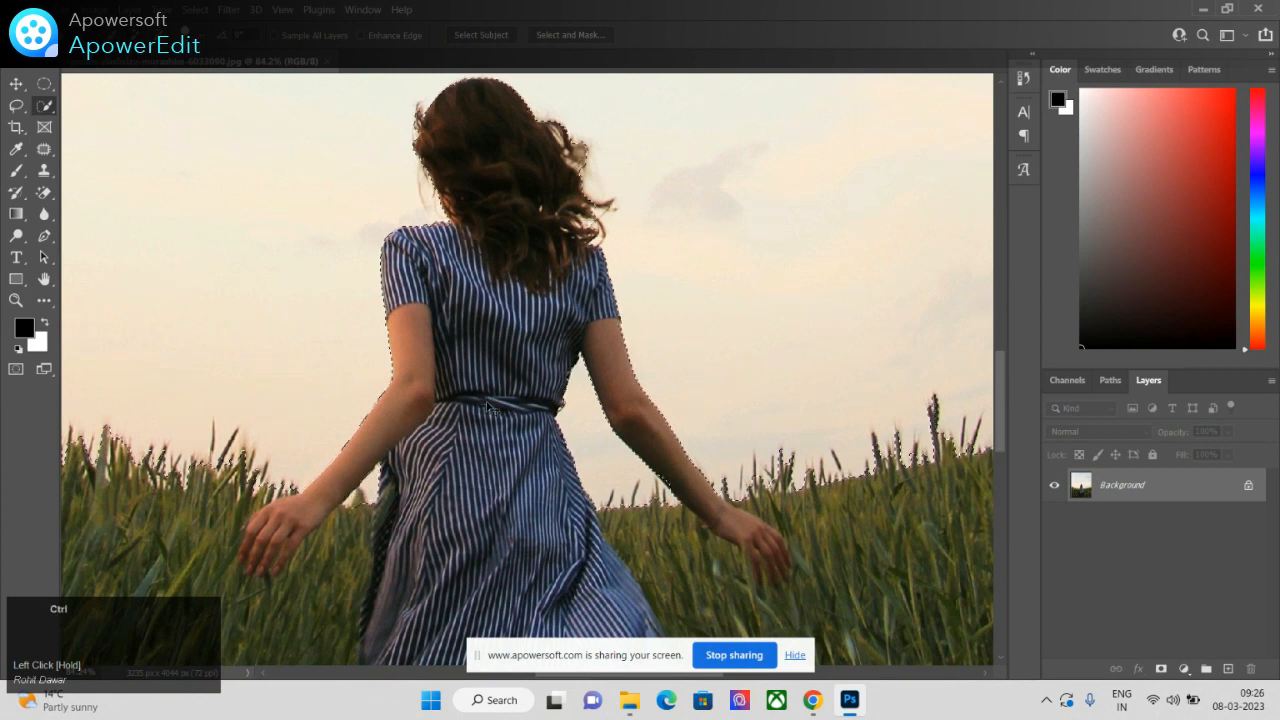
Step: Invert the selection so it covers the woman and the grass field instead of the sky
key("ctrl+0")
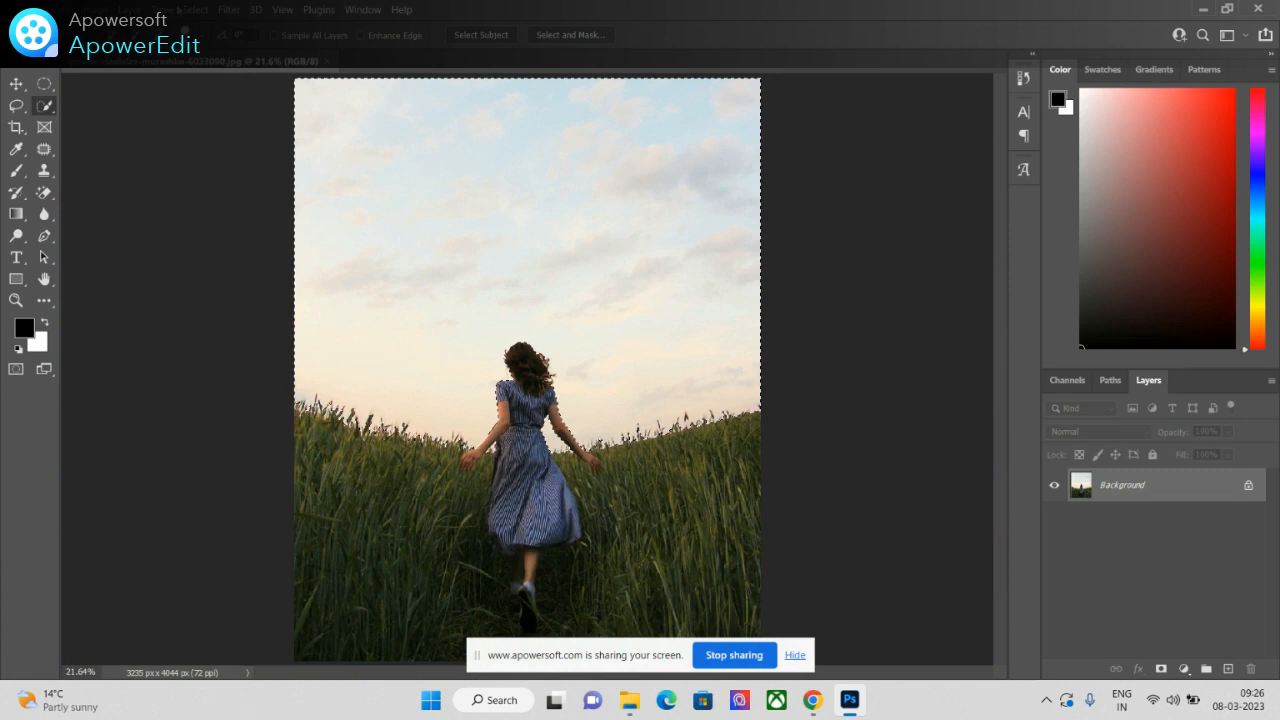
left_click(180, 10)
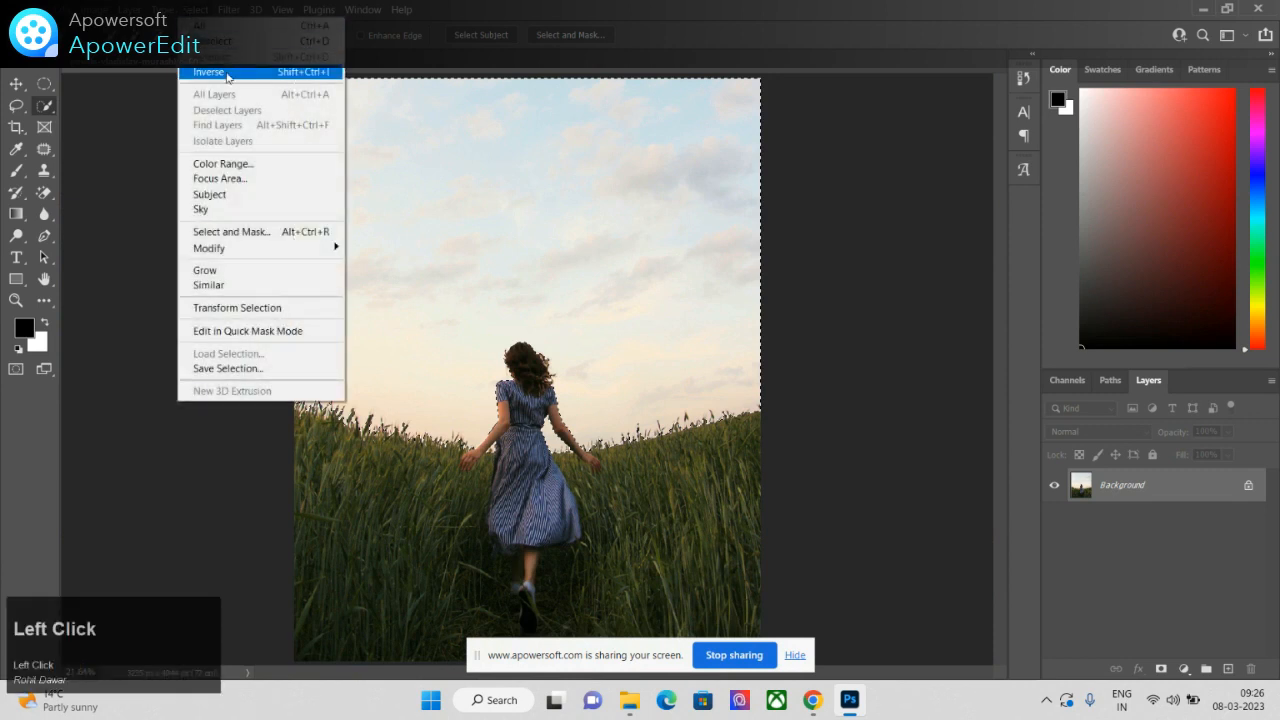
left_click(226, 73)
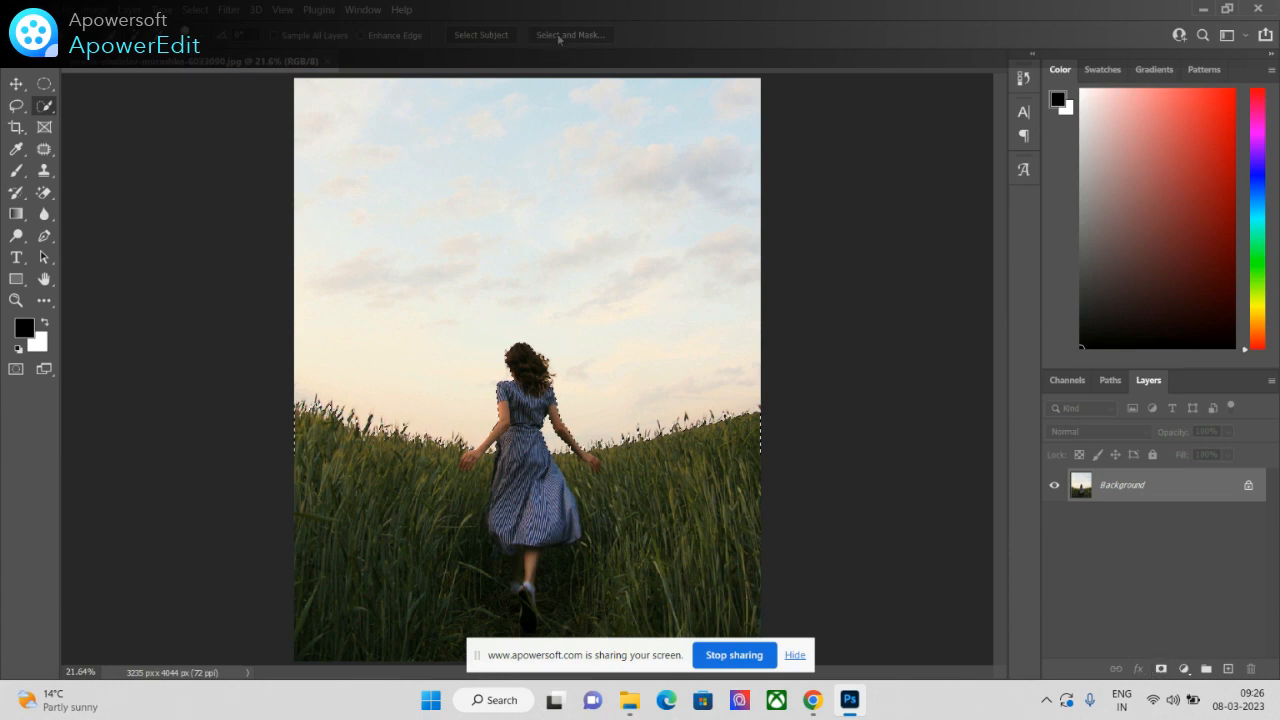
Step: Open the selection in Select and Mask and keep the Overlay view mode
left_click(559, 36)
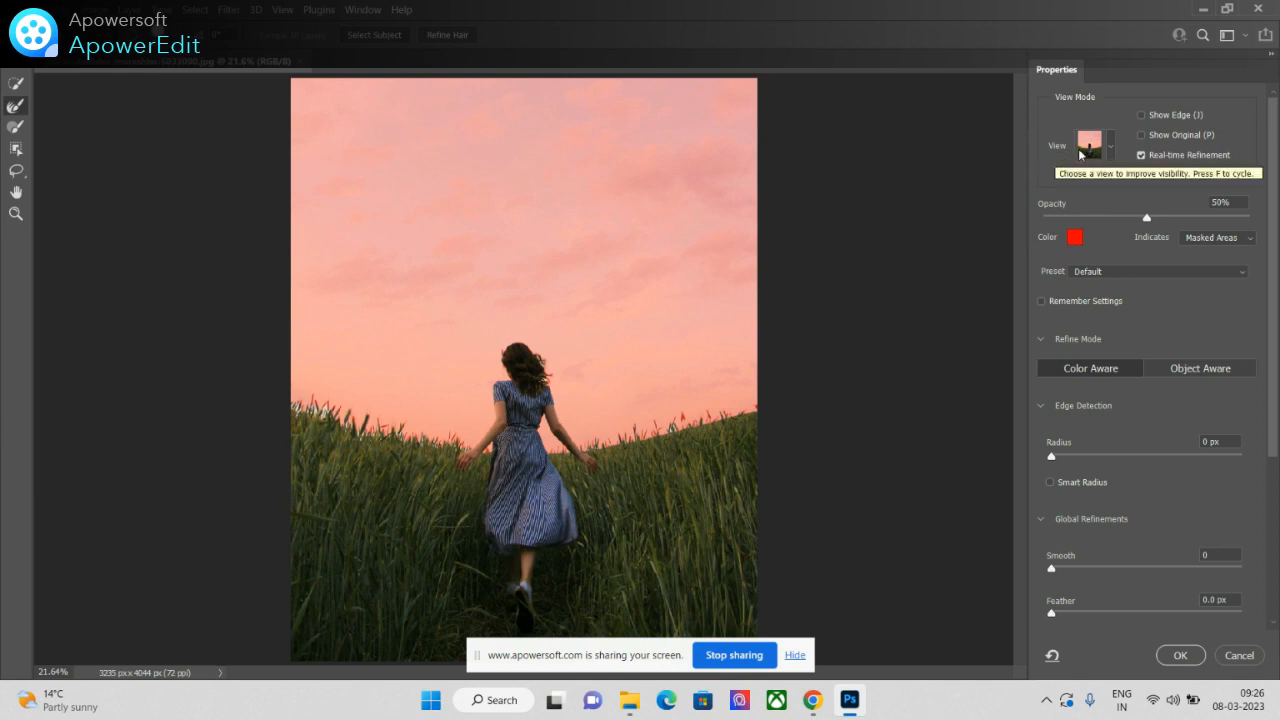
left_click(1108, 145)
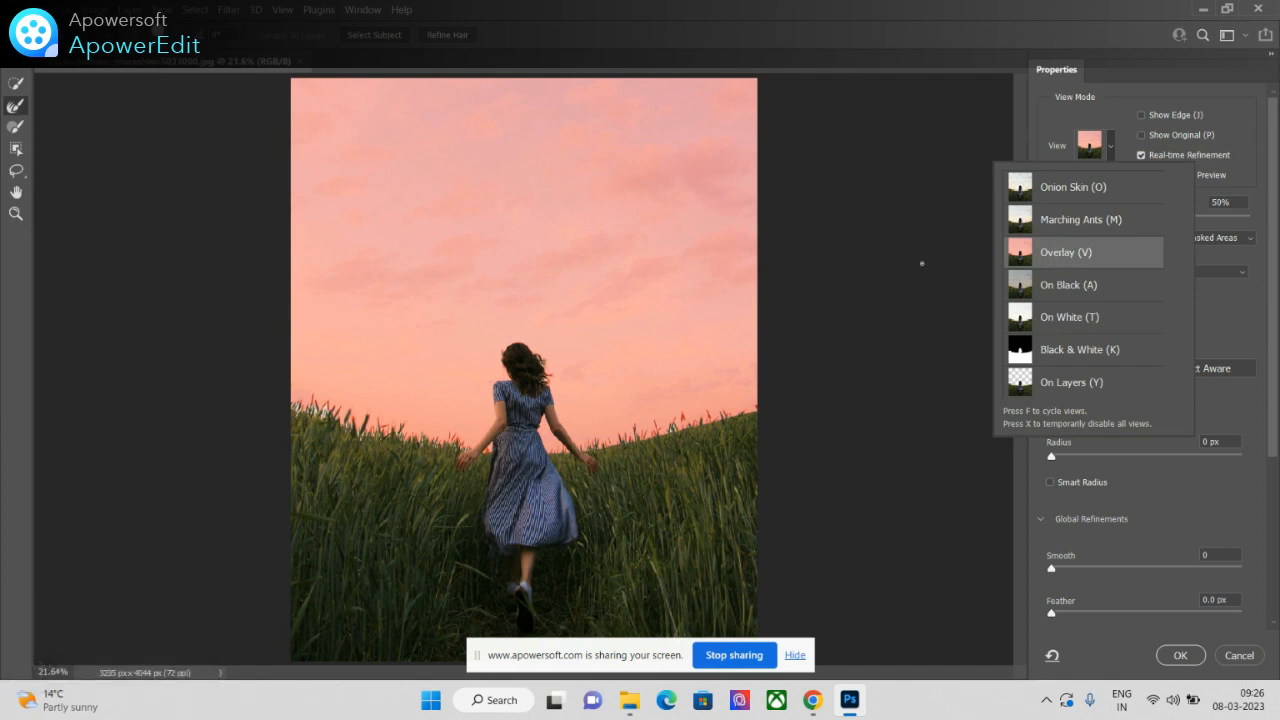
left_click(949, 256)
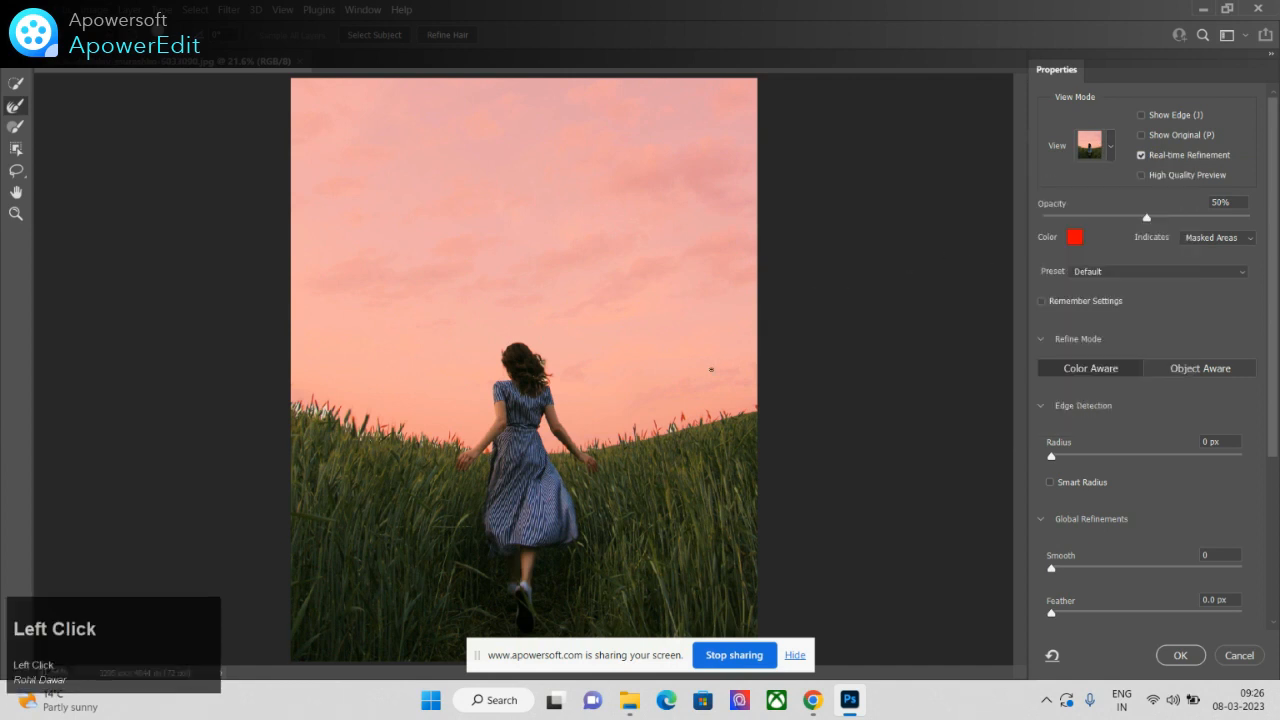
Step: Refine the selection along the grass tips left of the woman with the Refine Edge Brush
scroll(580, 398, "up", 5, "alt")
left_click_drag(542, 436, 656, 338)
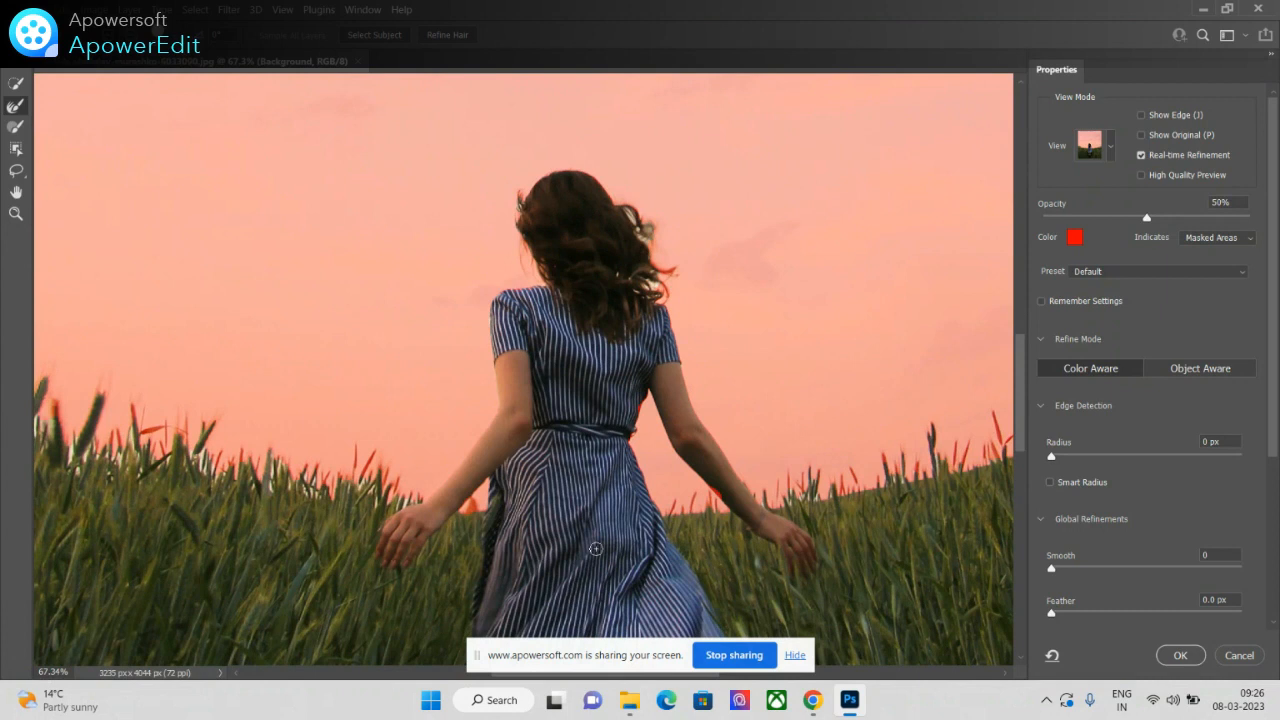
left_click_drag(790, 548, 640, 560)
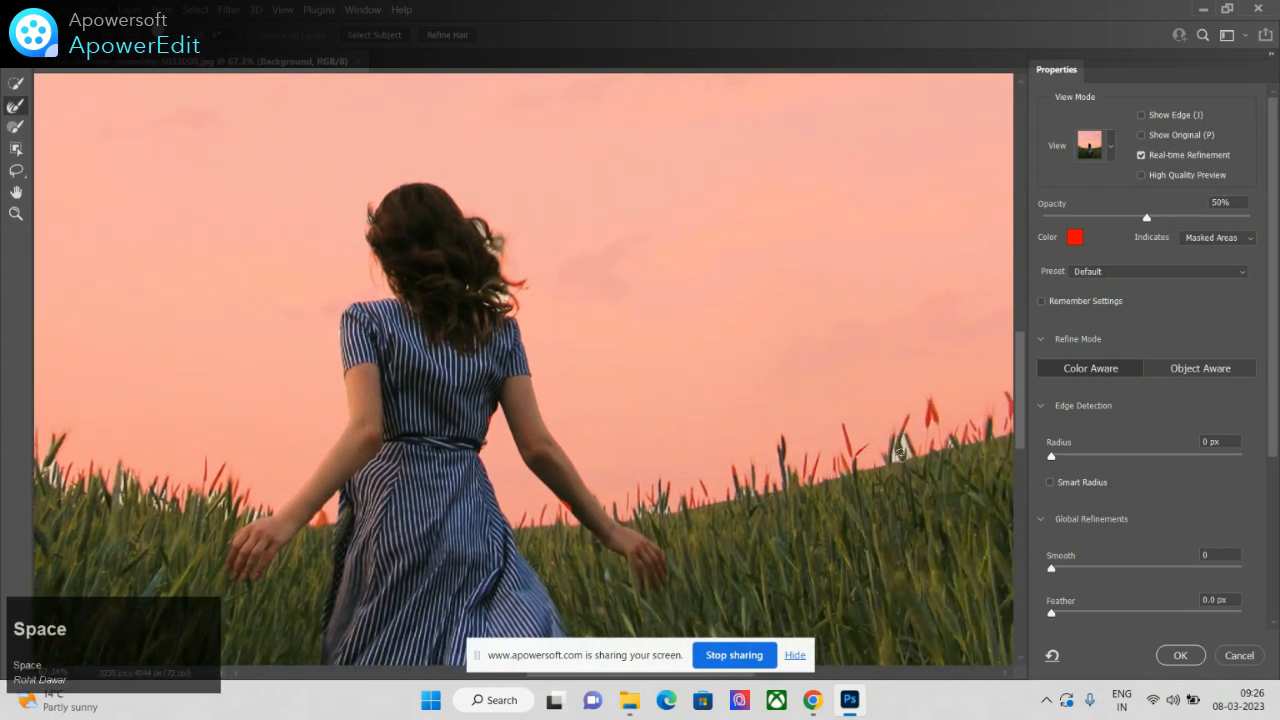
left_click_drag(232, 569, 512, 526)
left_click_drag(187, 451, 337, 444)
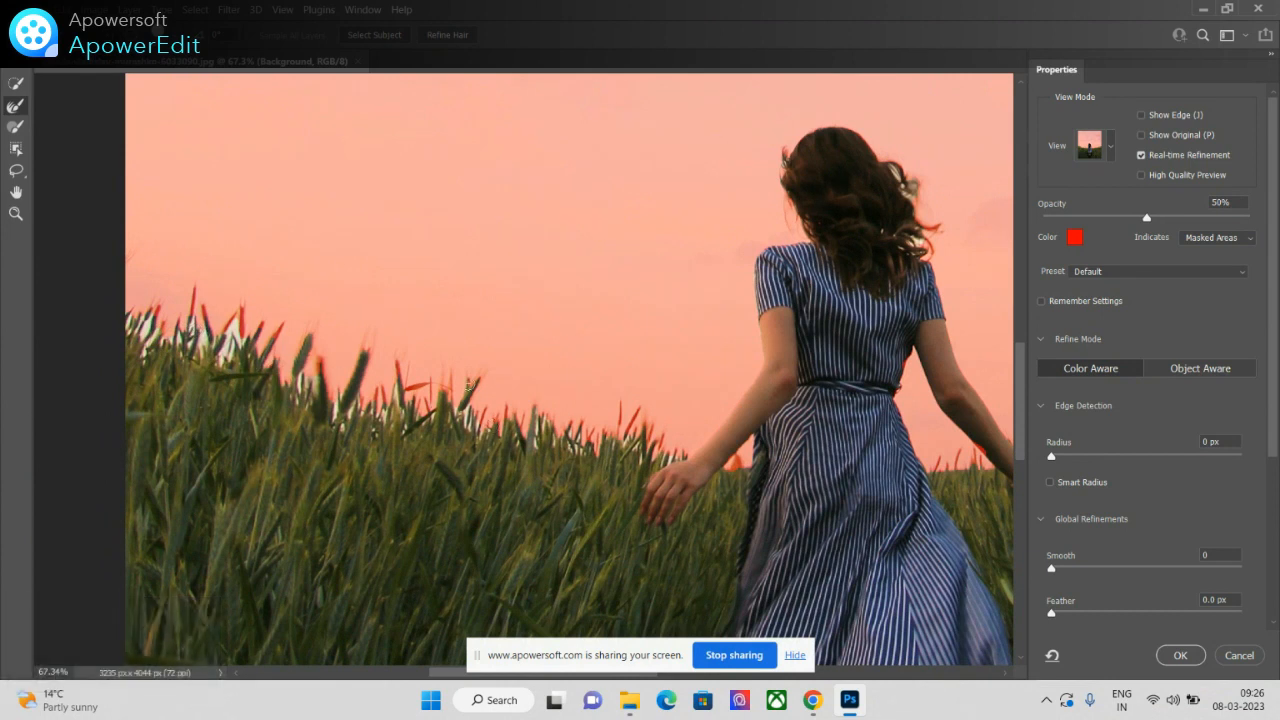
left_click(17, 107)
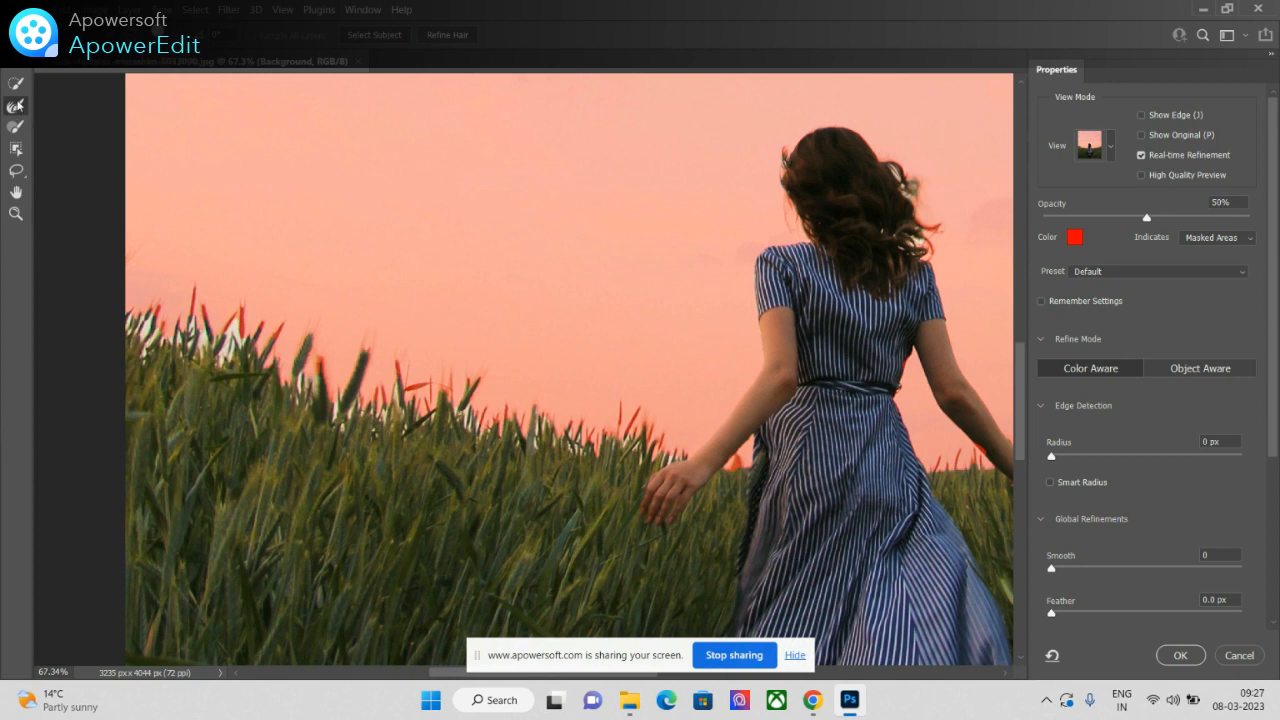
left_click(19, 110)
mouse_move(130, 316)
left_mouse_down()
mouse_move(147, 311)
mouse_move(145, 351)
mouse_move(150, 310)
mouse_move(150, 345)
mouse_move(240, 325)
mouse_move(222, 359)
mouse_move(245, 347)
mouse_move(244, 331)
mouse_move(168, 349)
mouse_move(305, 373)
mouse_move(305, 395)
mouse_move(337, 407)
mouse_move(366, 387)
mouse_move(343, 431)
mouse_move(354, 412)
mouse_move(381, 413)
mouse_move(397, 384)
mouse_move(408, 429)
mouse_move(459, 405)
mouse_move(469, 432)
mouse_move(534, 429)
mouse_move(541, 417)
mouse_move(535, 447)
mouse_move(566, 435)
mouse_move(572, 447)
mouse_move(576, 435)
mouse_move(660, 456)
left_mouse_up()
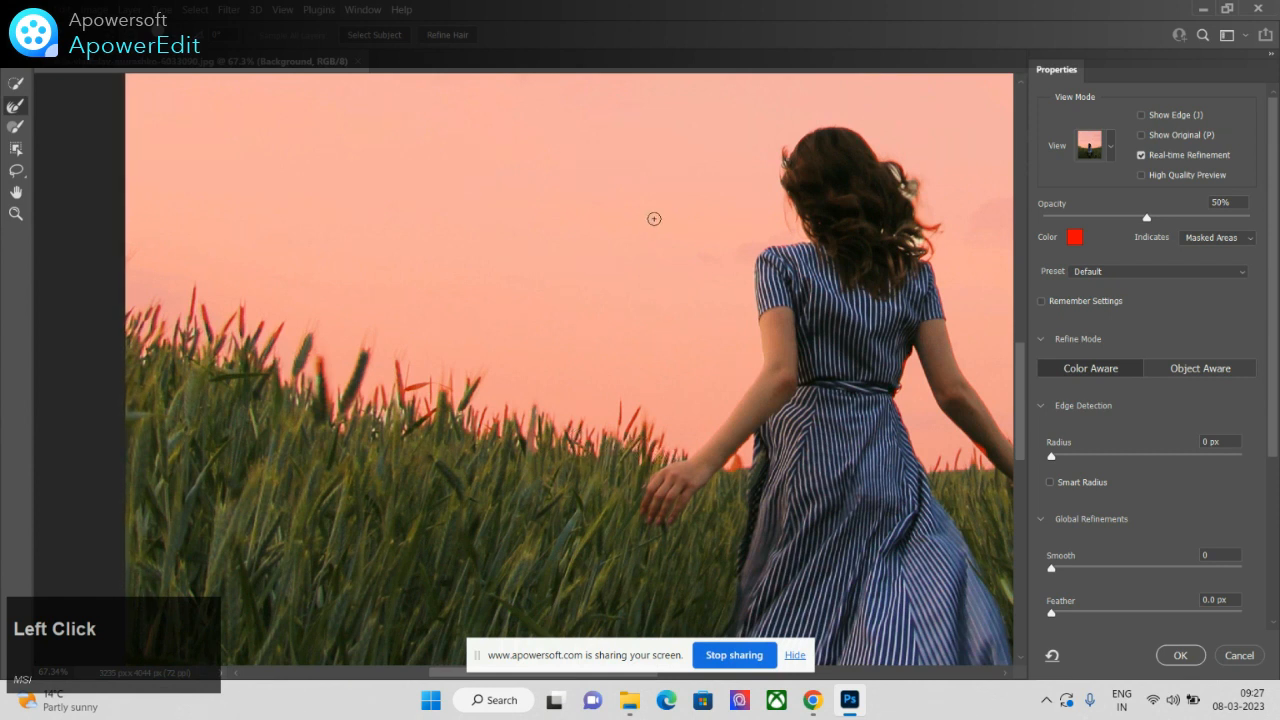
Step: Refine the selection edge around the woman's loose hair with the Refine Edge Brush
left_click(783, 162)
key("space")
left_click_drag(863, 263, 762, 335)
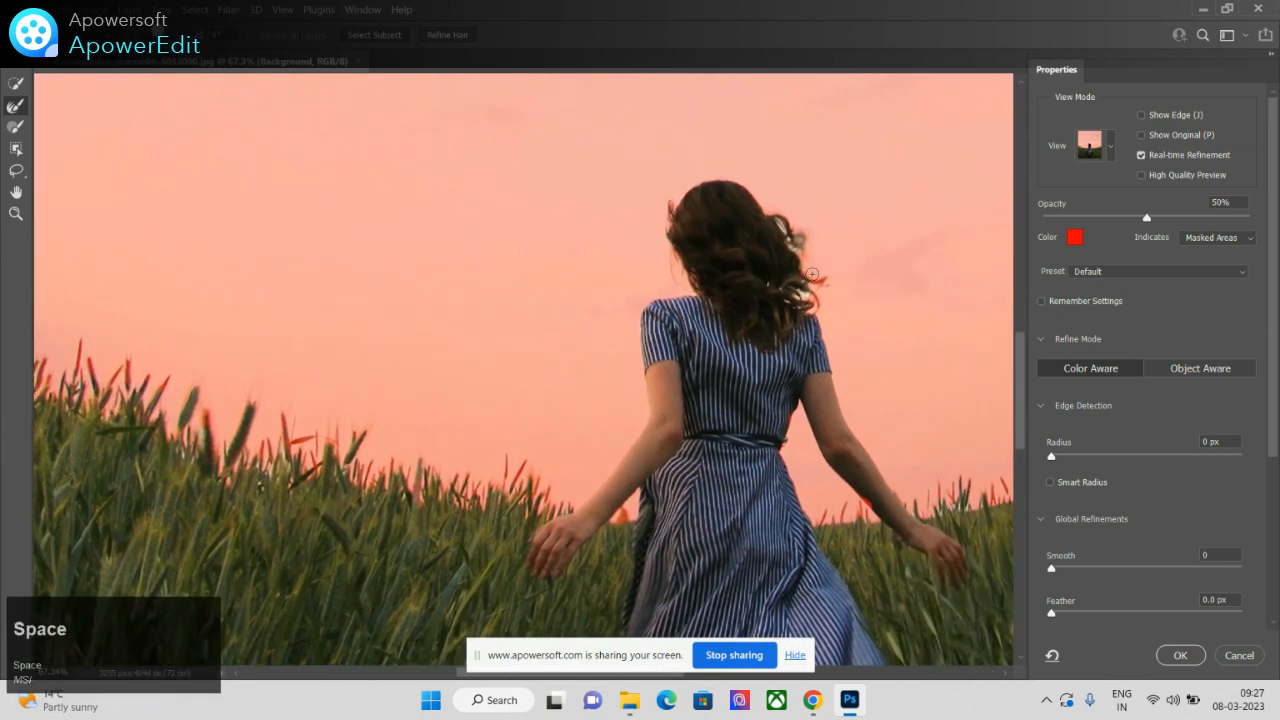
left_click_drag(779, 224, 795, 242)
mouse_move(788, 290)
left_mouse_down()
mouse_move(805, 304)
mouse_move(800, 277)
mouse_move(788, 298)
mouse_move(808, 302)
mouse_move(808, 333)
mouse_move(567, 409)
left_mouse_up()
Step: Refine the selection along the grass tips right of the woman, up to the photo's edge
key("space")
mouse_move(606, 497)
left_mouse_down()
mouse_move(890, 441)
mouse_move(880, 447)
mouse_move(885, 428)
mouse_move(900, 440)
mouse_move(943, 430)
mouse_move(879, 488)
mouse_move(736, 498)
left_mouse_up()
key("space")
mouse_move(838, 432)
left_mouse_down()
mouse_move(846, 451)
mouse_move(694, 486)
left_mouse_up()
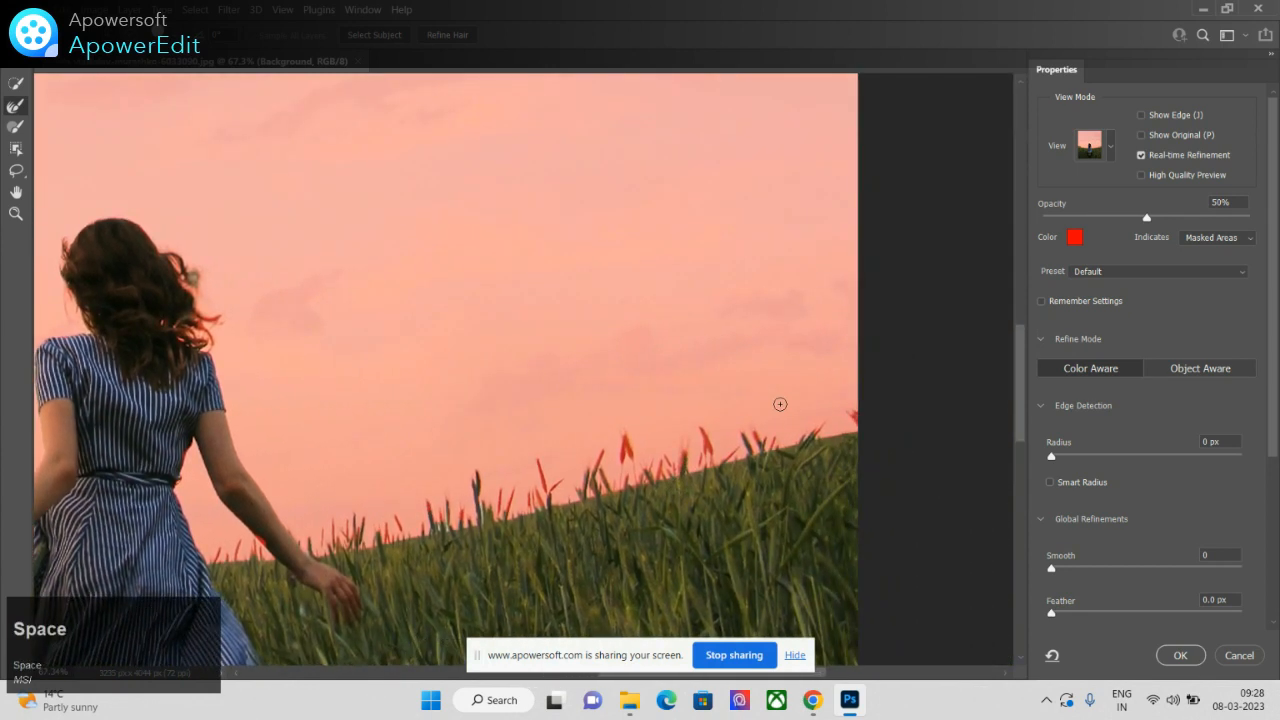
Step: Enable Decontaminate Colors in the output settings of the refined selection
key("ctrl+0")
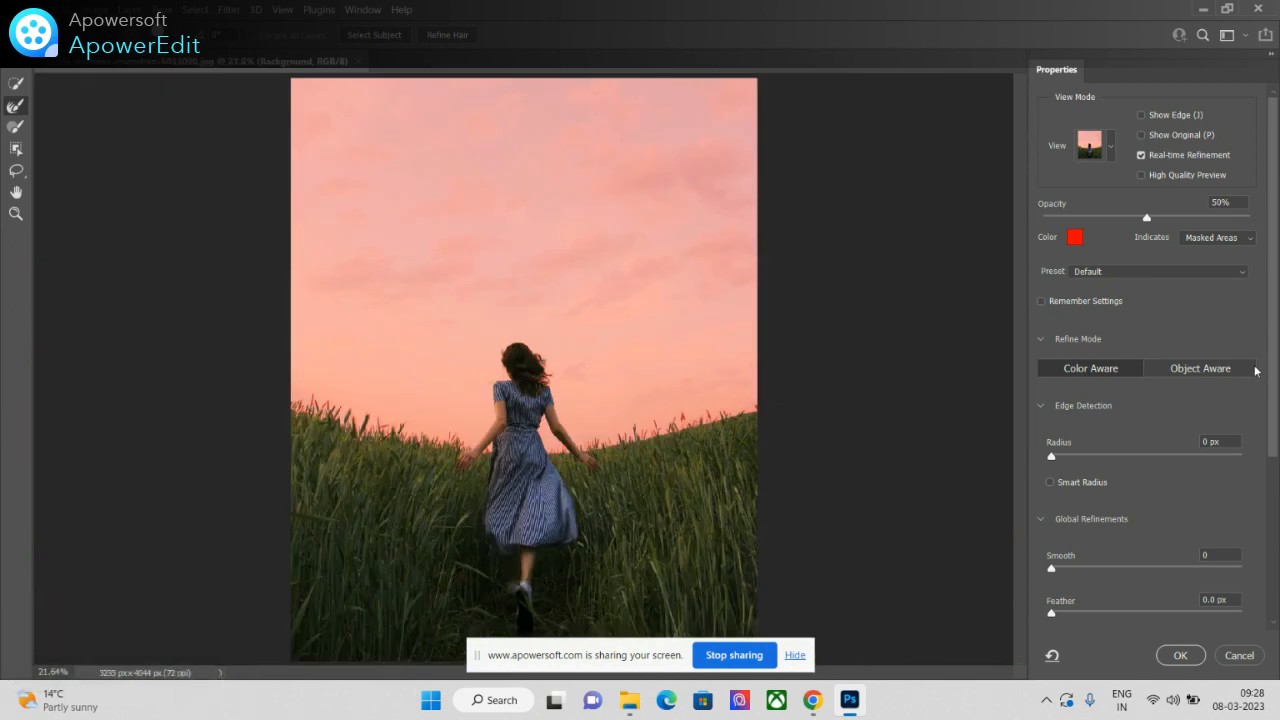
left_click_drag(1277, 261, 1275, 430)
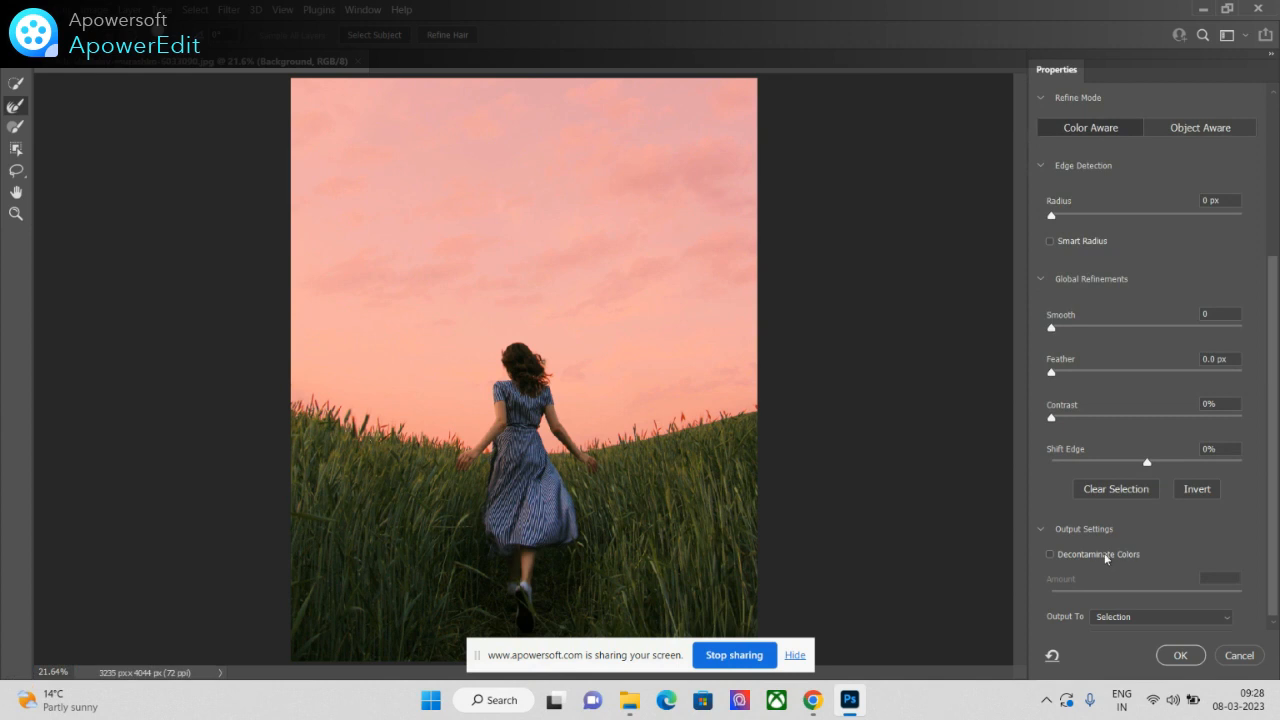
left_click(1050, 555)
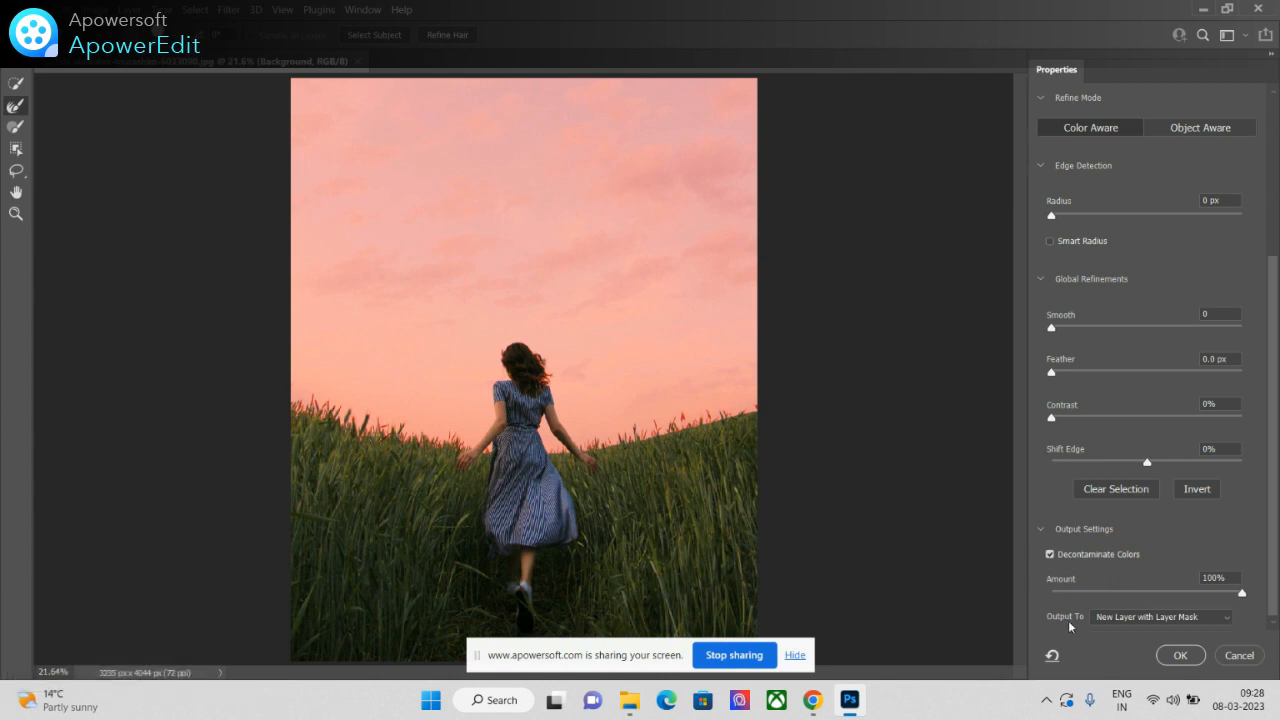
Step: Output the refined selection as a new layer with a layer mask
left_click(1119, 620)
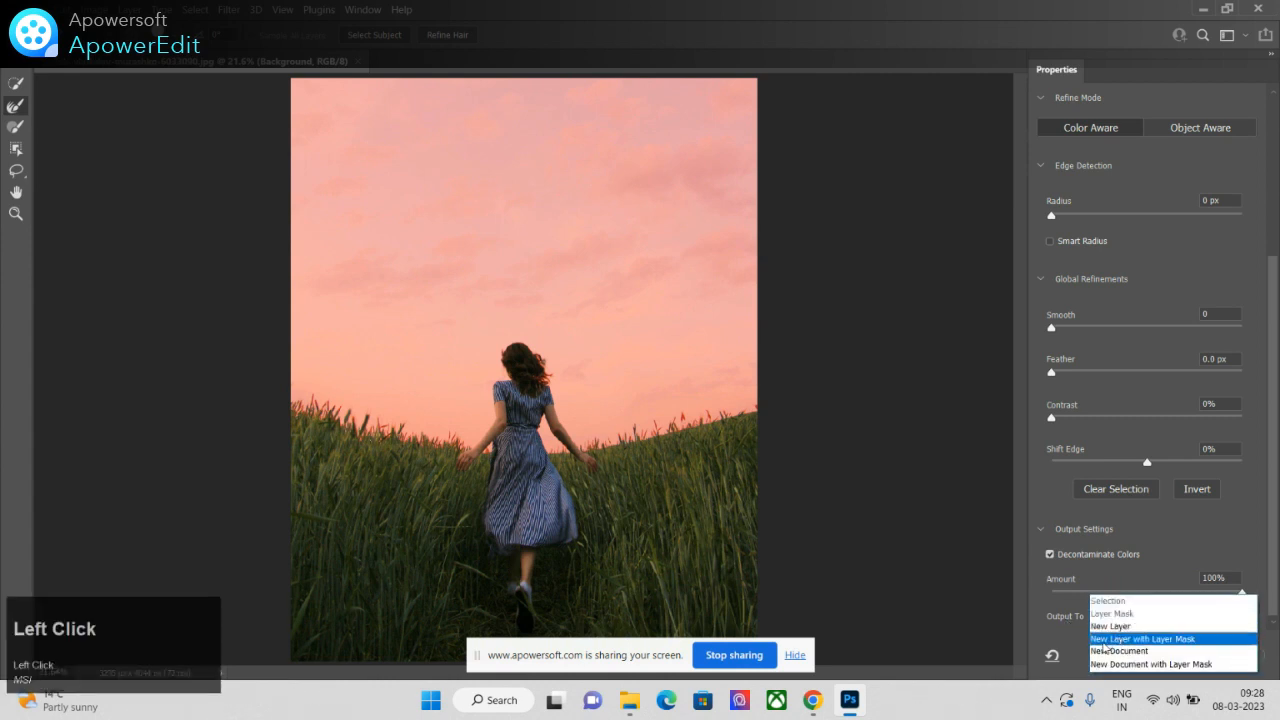
left_click(1188, 640)
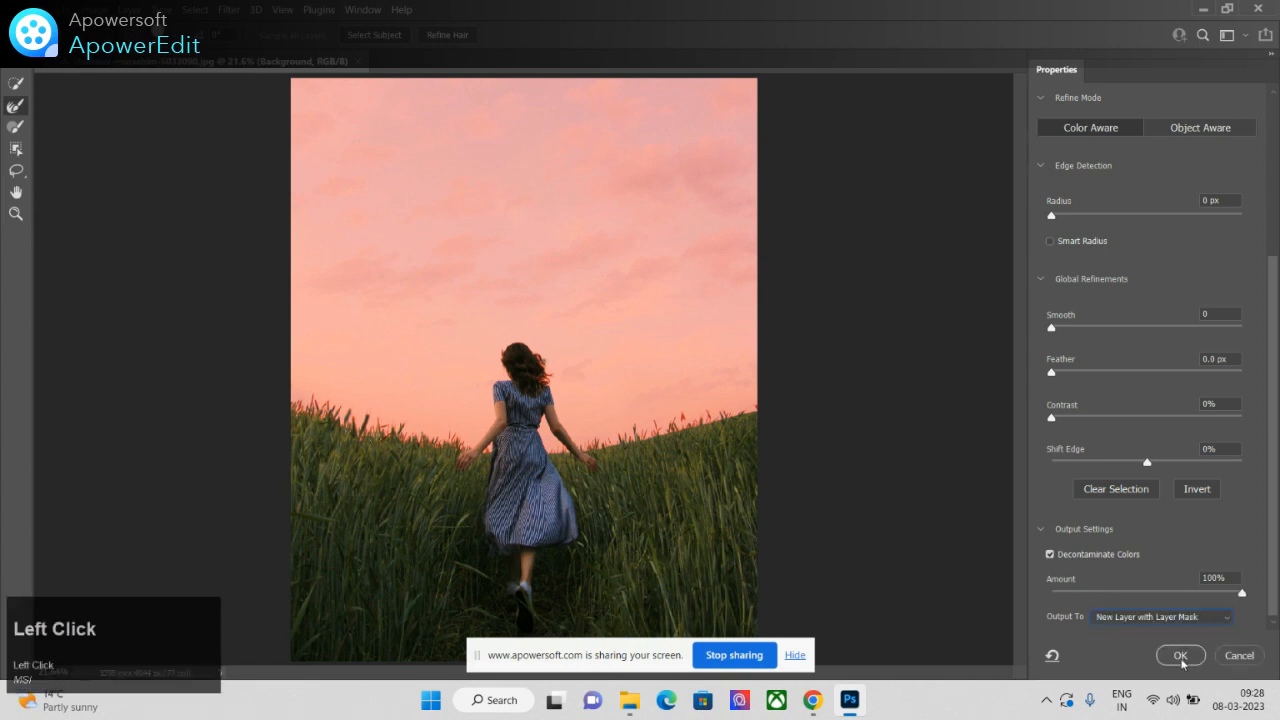
left_click(1178, 658)
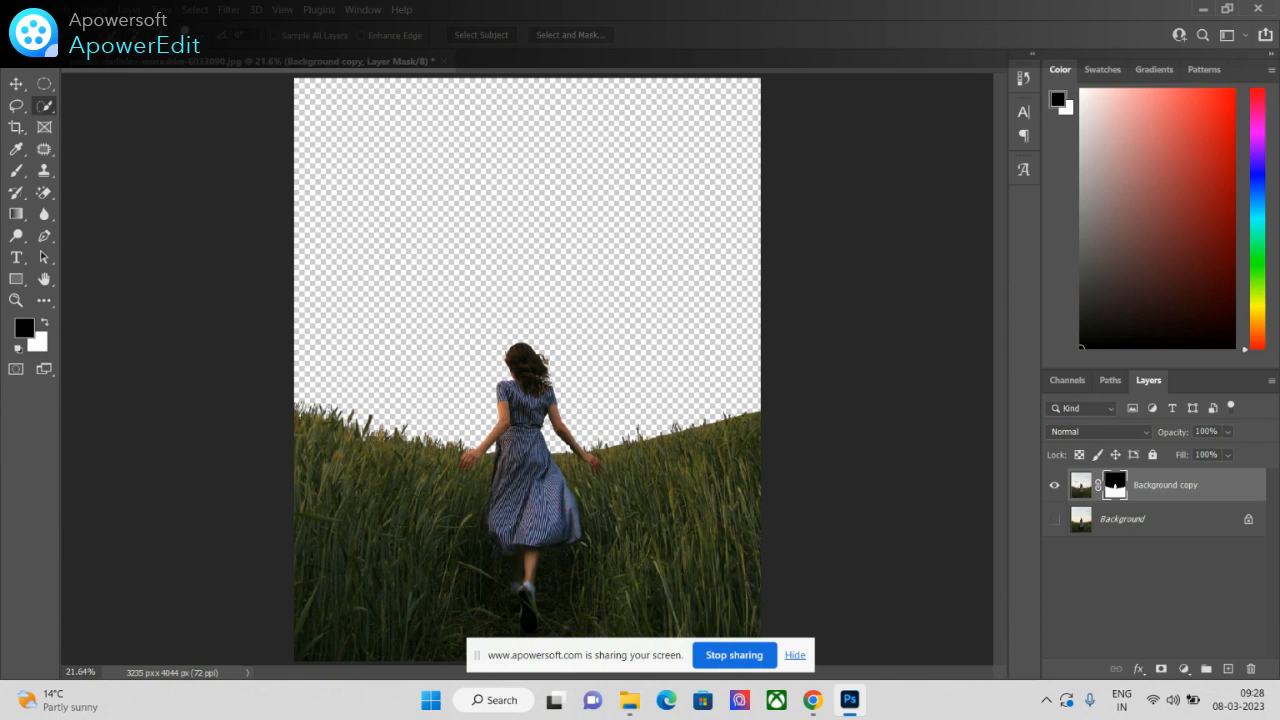
Step: Open the starry sky image pexels-free-nature-stock-1376766 from the Downloads folder
left_click(40, 9)
left_click(60, 37)
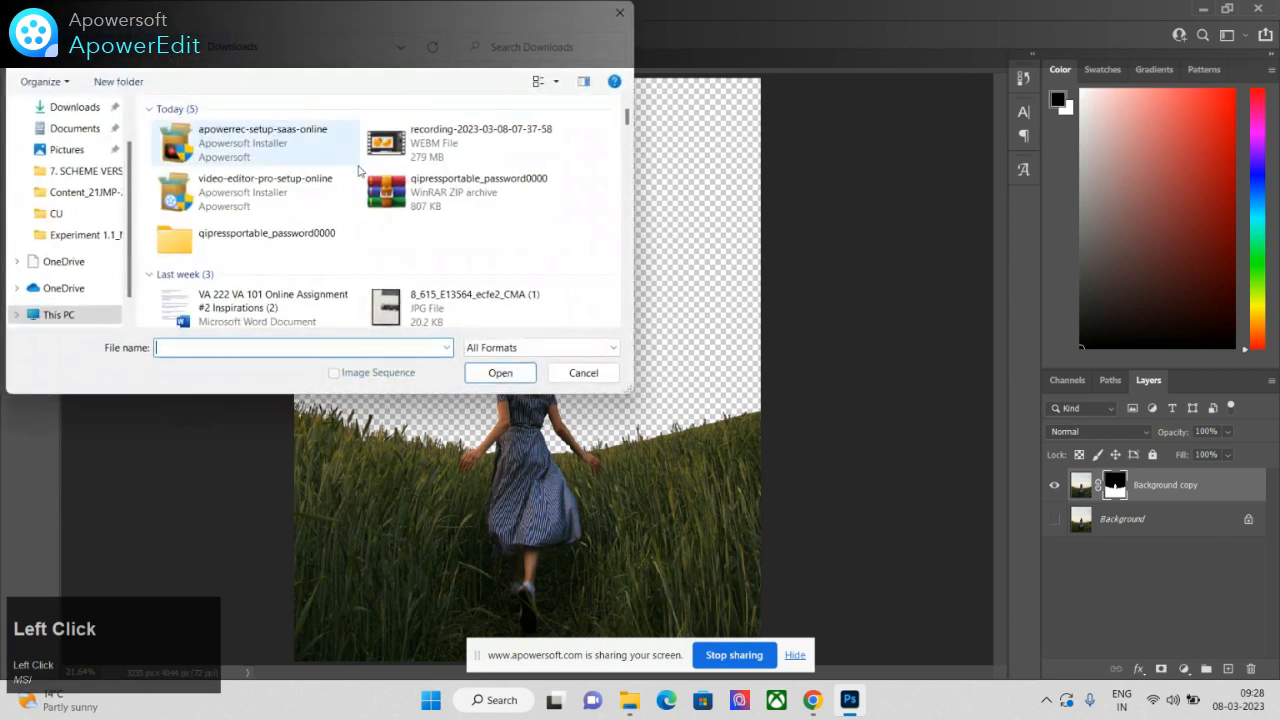
scroll(404, 262, "down", 1)
scroll(404, 262, "down", 3)
left_click(470, 300)
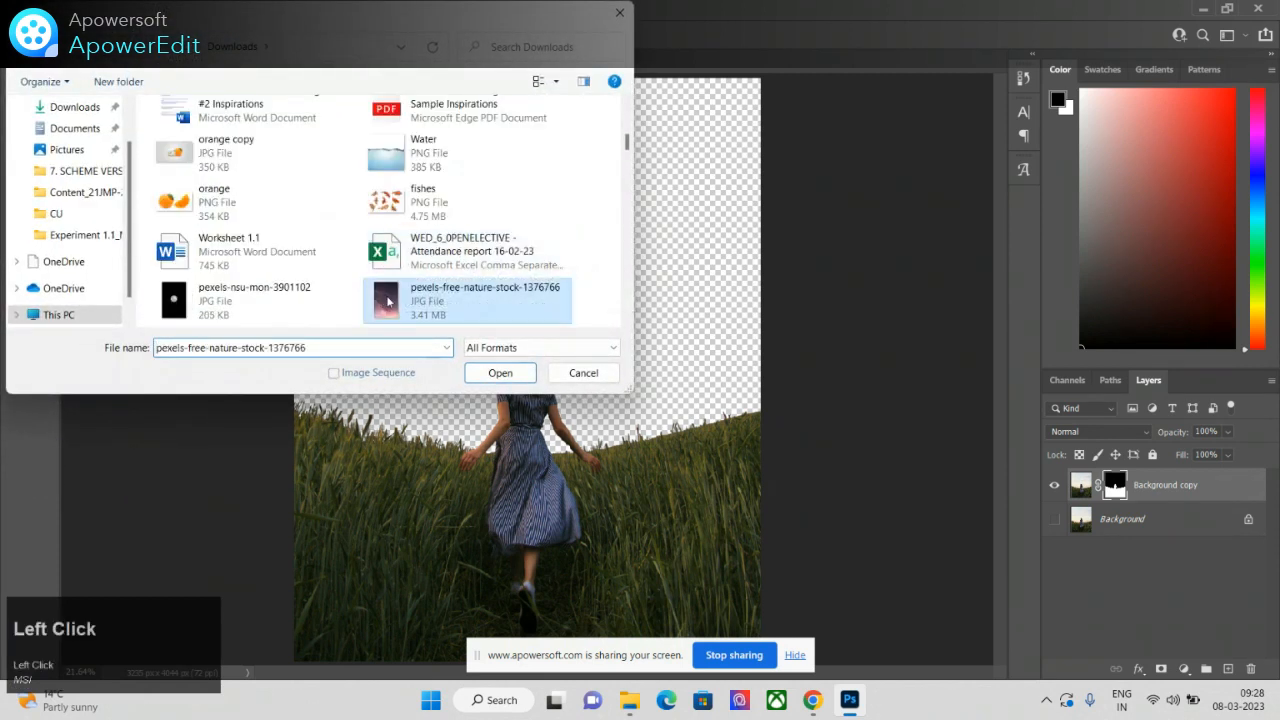
left_click(500, 373)
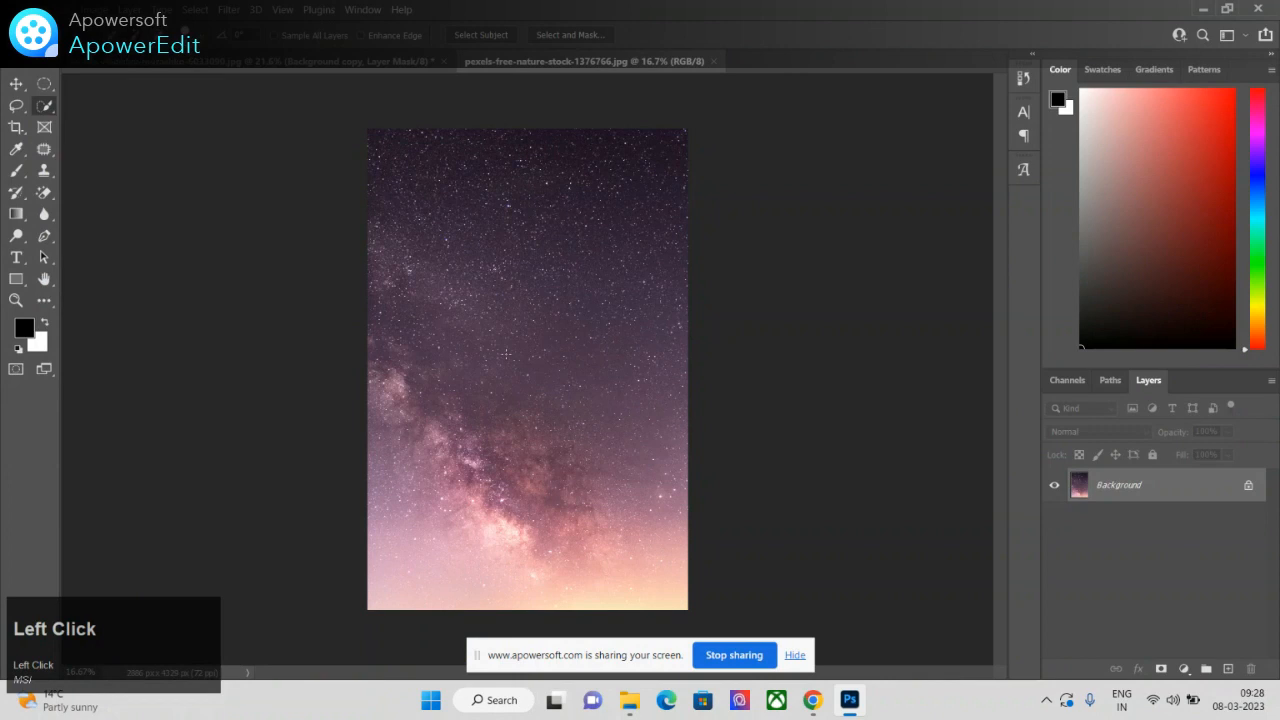
Step: Bring the starry sky image into the woman's document and place its layer beneath the masked cut-out layer
left_click(14, 86)
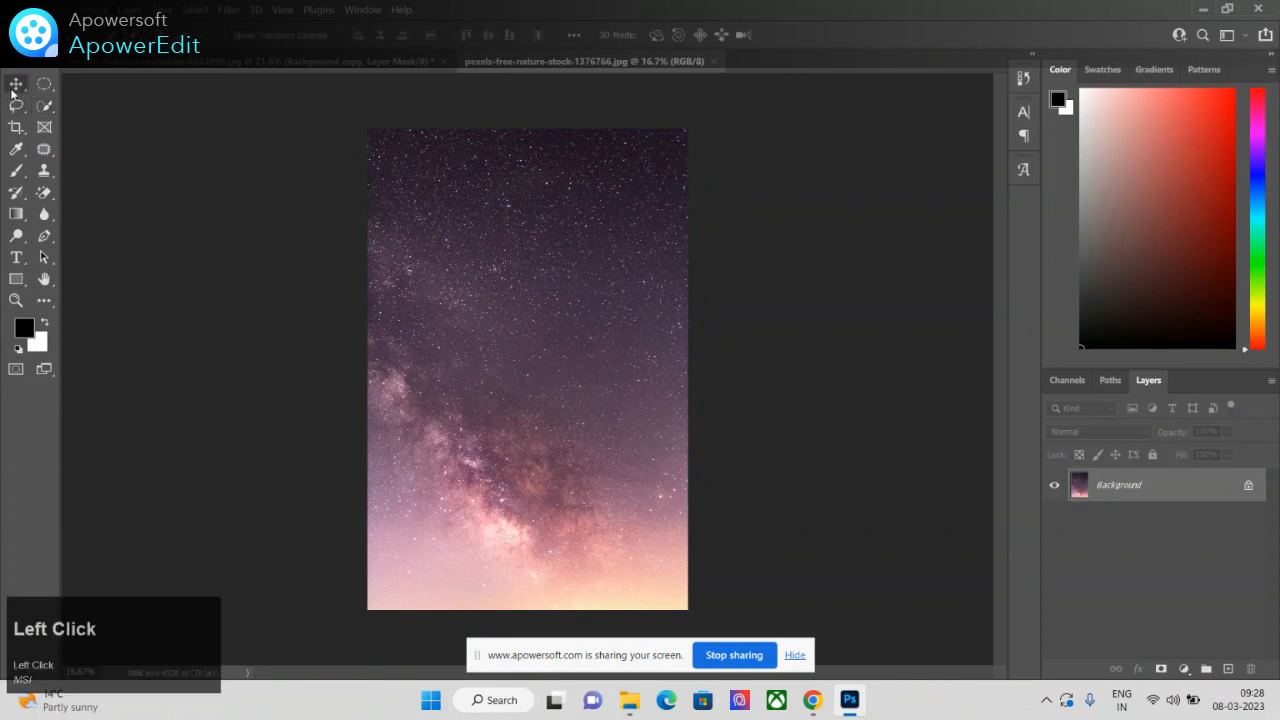
mouse_move(540, 312)
left_mouse_down()
mouse_move(362, 62)
mouse_move(307, 74)
mouse_move(459, 261)
mouse_move(474, 248)
mouse_move(567, 276)
mouse_move(537, 298)
left_mouse_up()
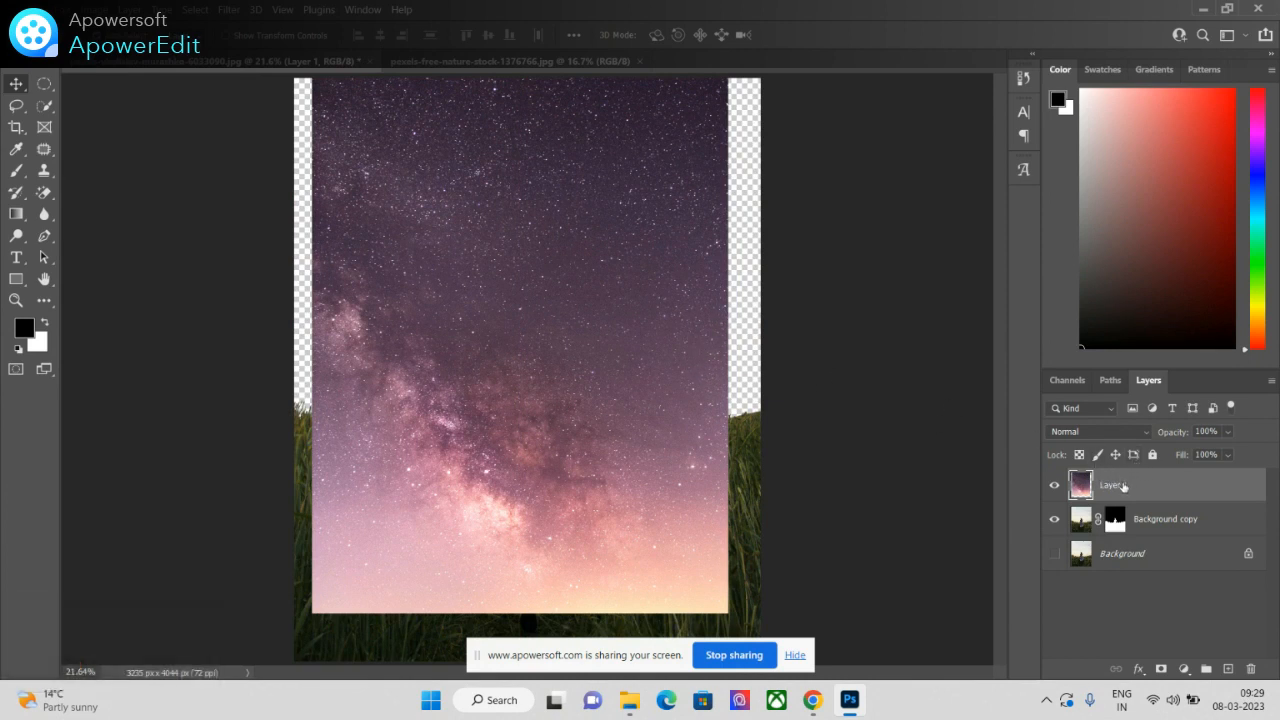
left_click_drag(1128, 488, 1138, 534)
Step: Move the starry sky upward and enlarge it to fill the full width behind the woman and the grass
left_click_drag(668, 388, 674, 277)
key("ctrl+t")
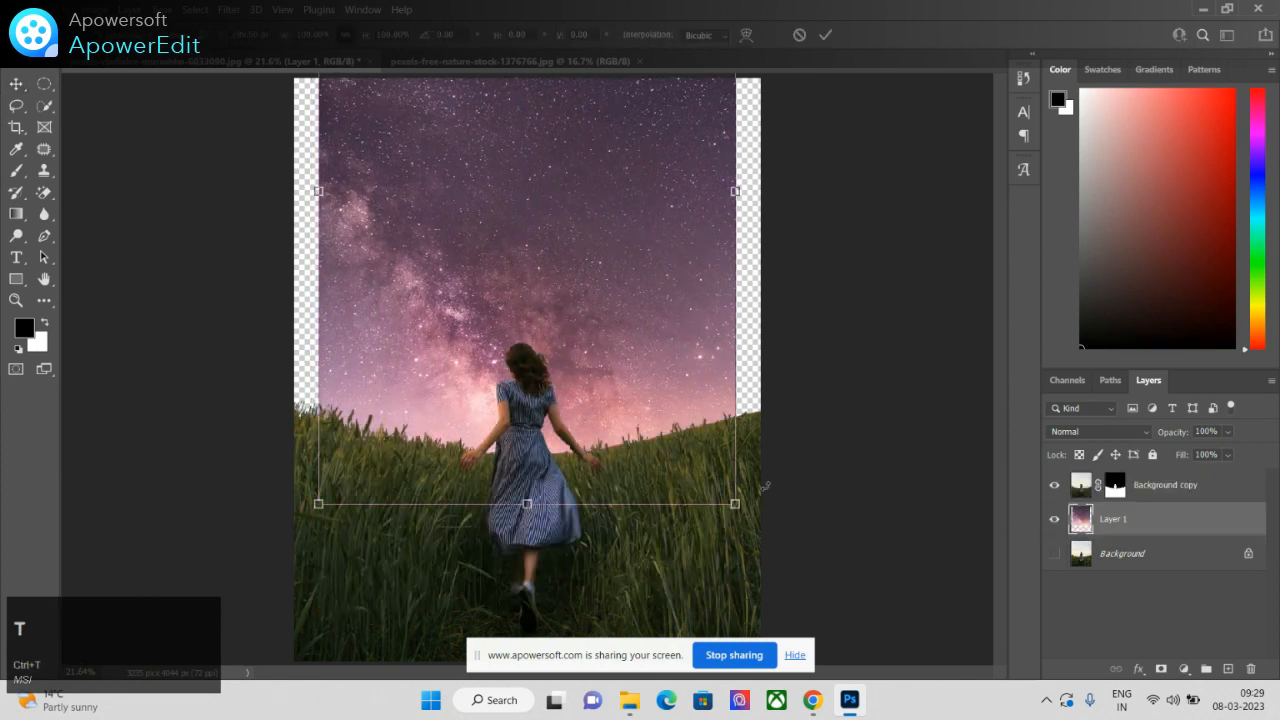
left_click_drag(752, 518, 803, 597)
left_click_drag(679, 384, 671, 272)
key("Return")
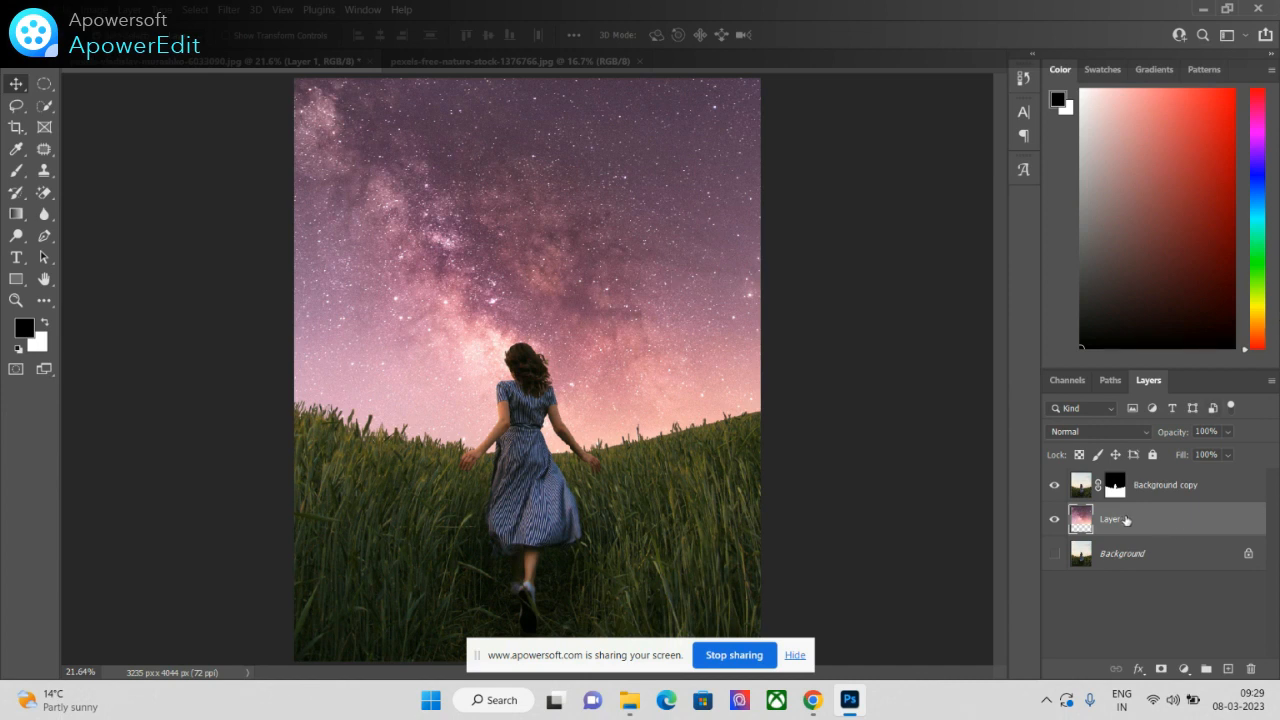
Step: Apply a Gaussian Blur with a radius of about 8 pixels to the starry sky layer
left_click(222, 17)
mouse_move(266, 213)
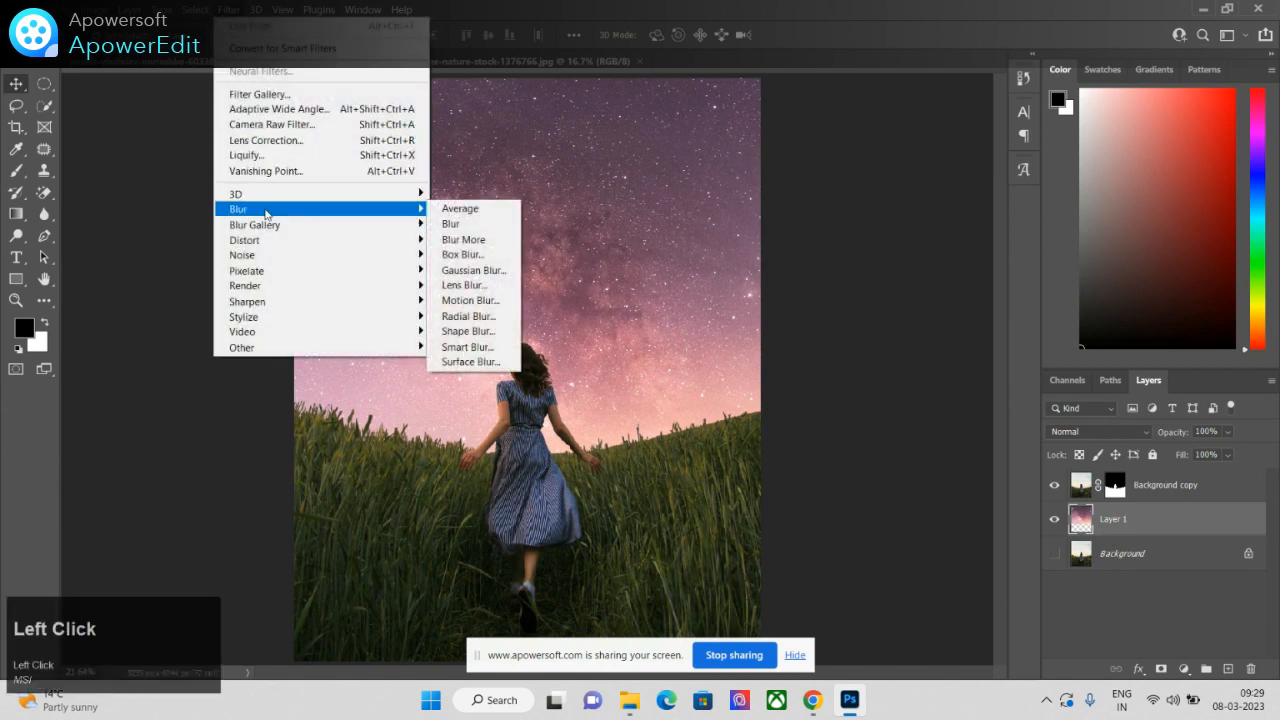
left_click(475, 271)
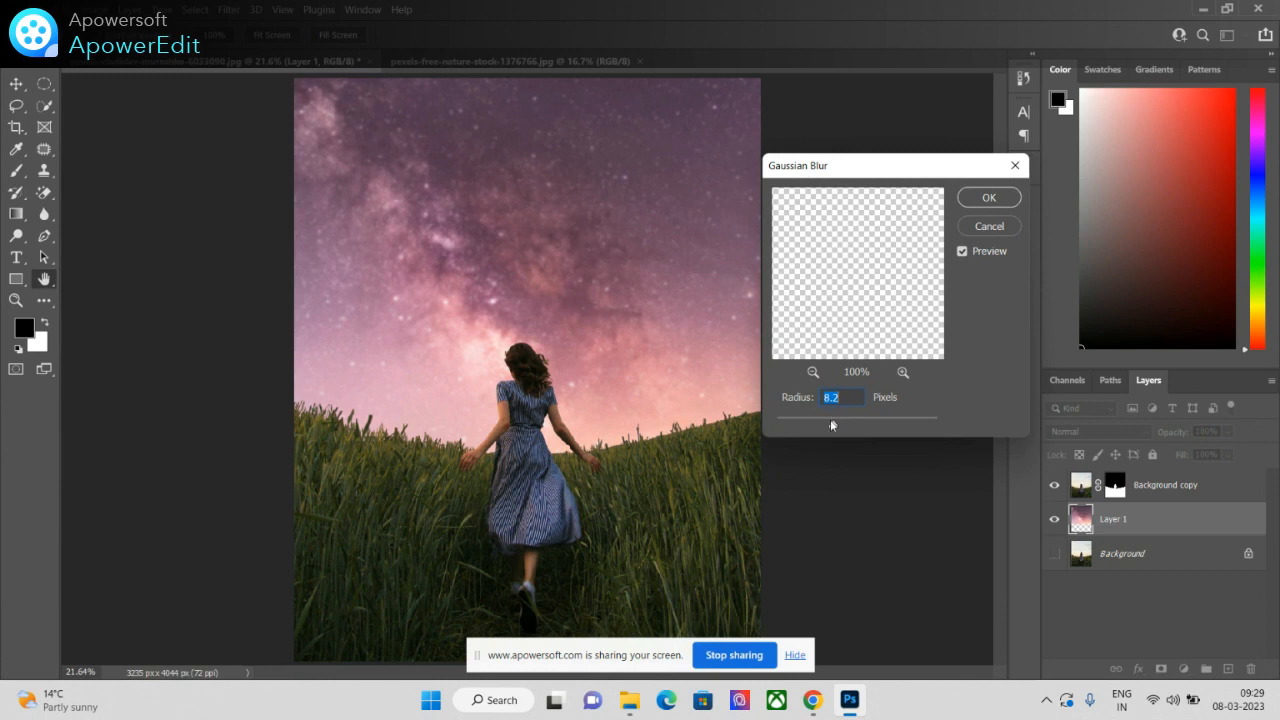
left_click_drag(832, 426, 835, 427)
left_click(985, 199)
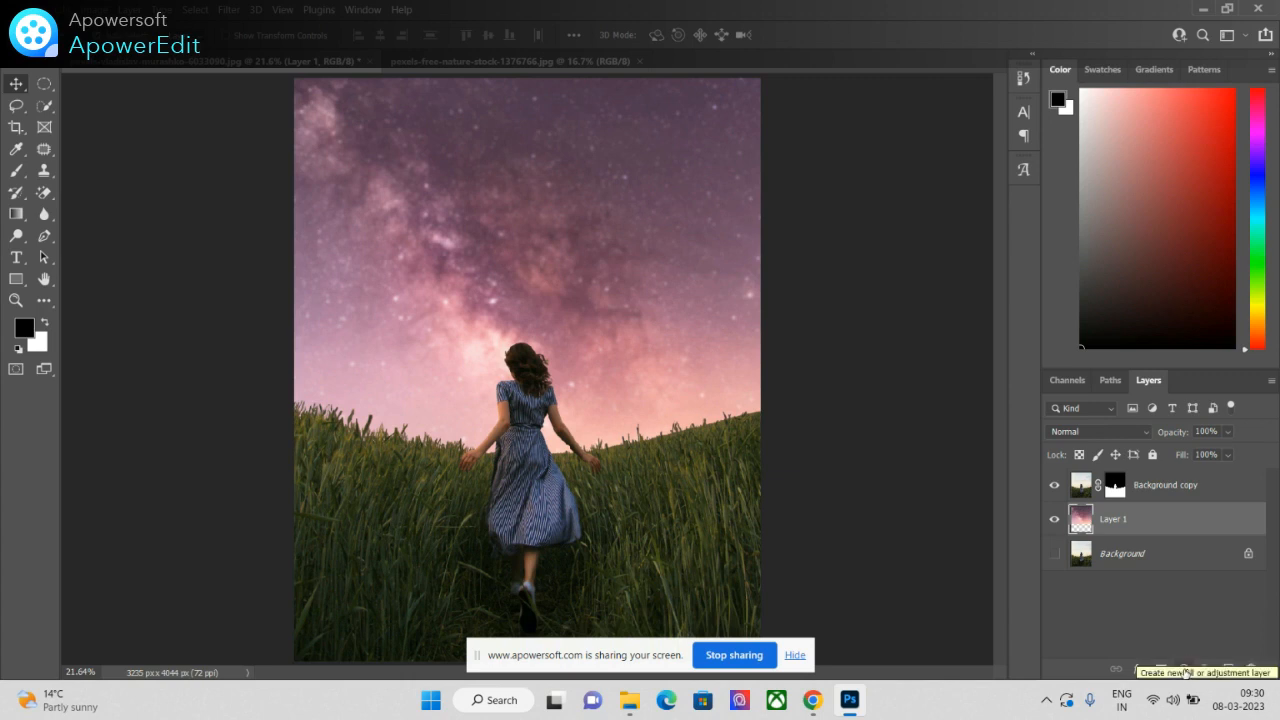
Step: Add a Levels adjustment above the sky layer and lower its output white level to about 151
left_click(1185, 671)
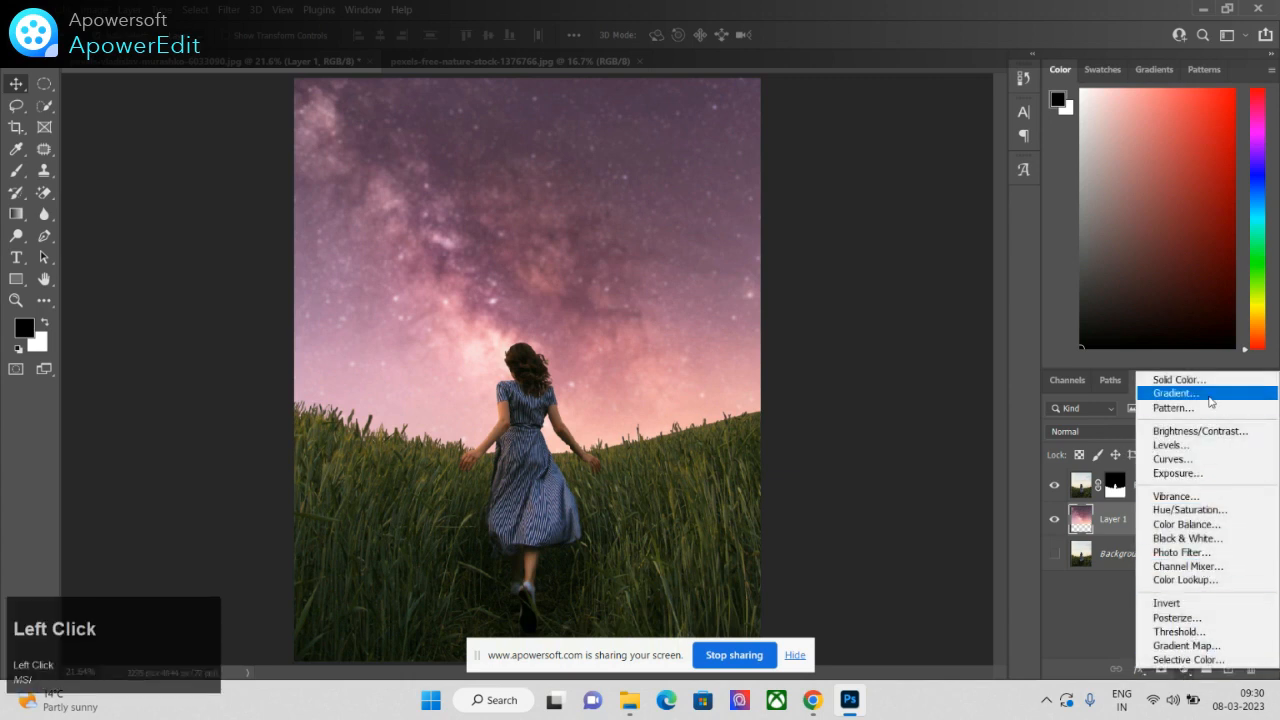
left_click(1171, 447)
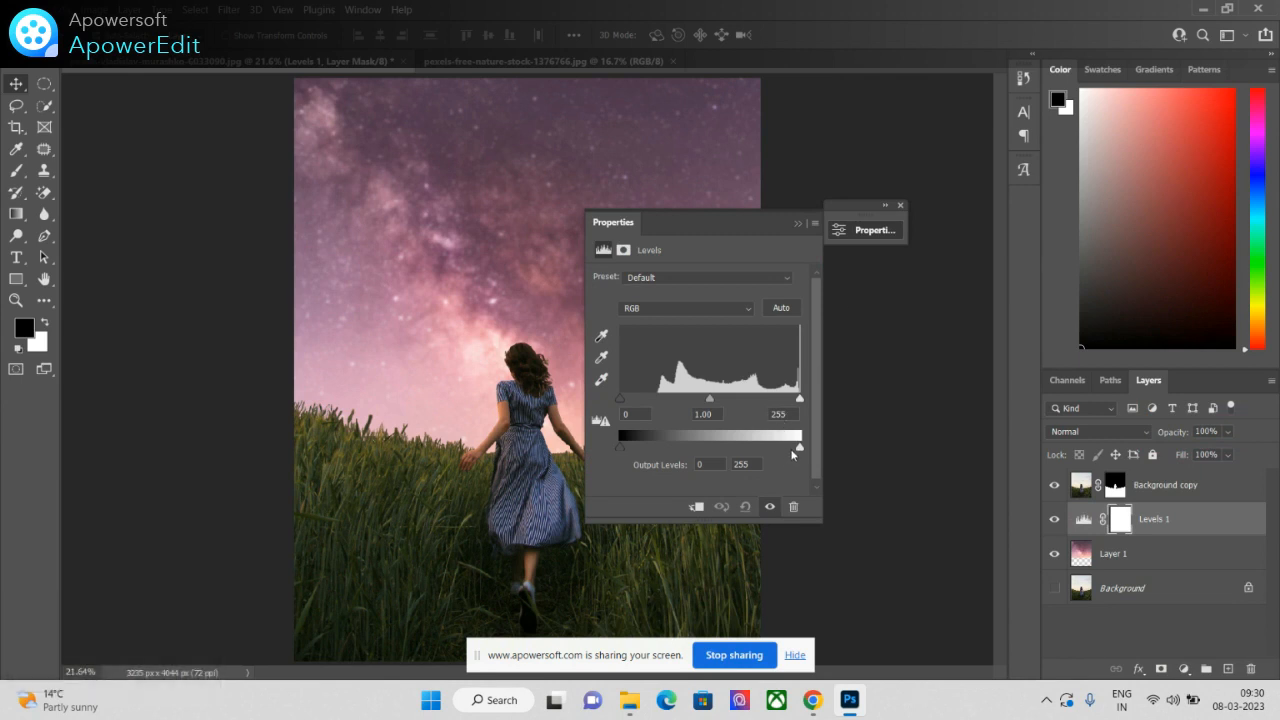
left_click_drag(799, 449, 726, 447)
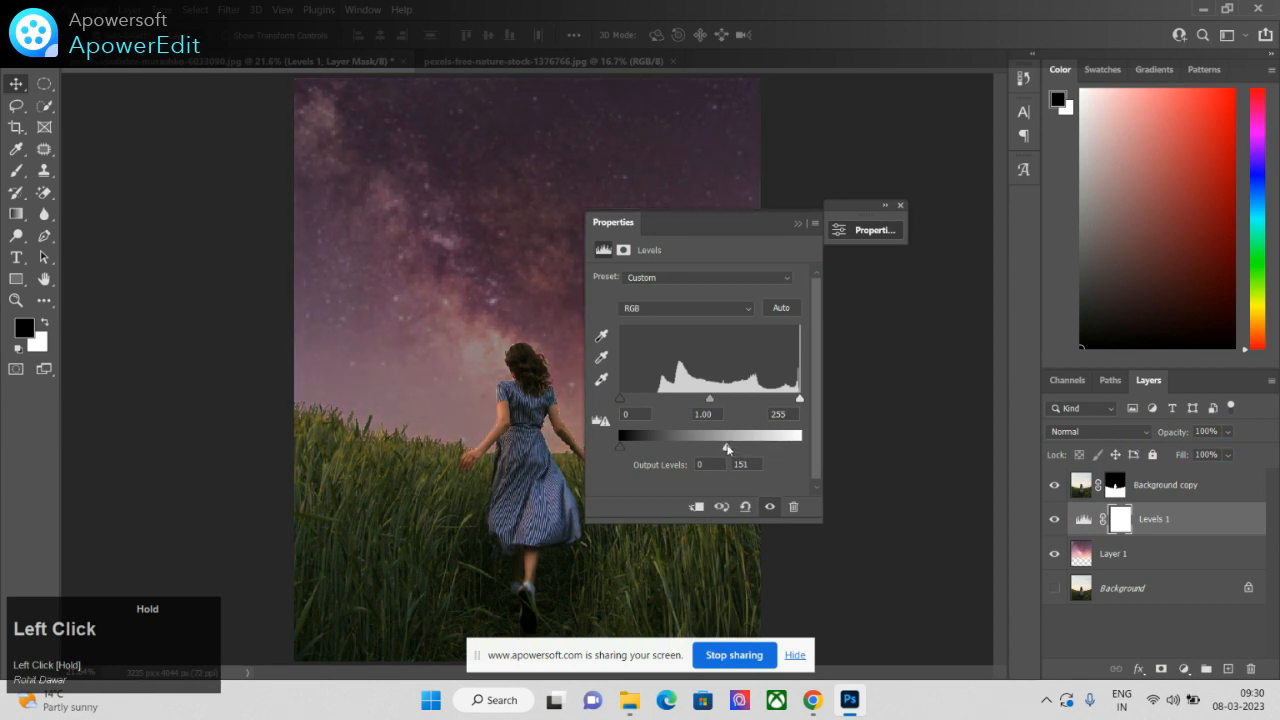
left_click(797, 224)
left_click(900, 206)
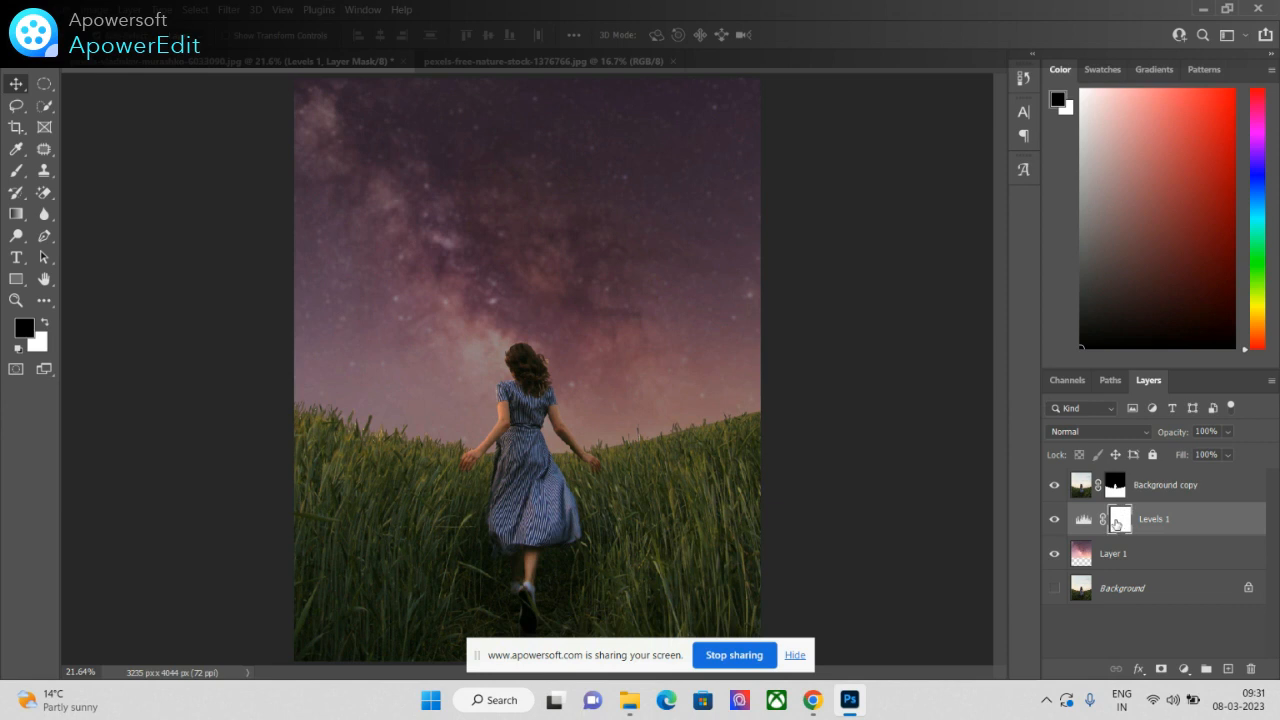
Step: Paint black on the Levels mask along the horizon with an enlarged brush at 50% flow to brighten the lower sky
key("b")
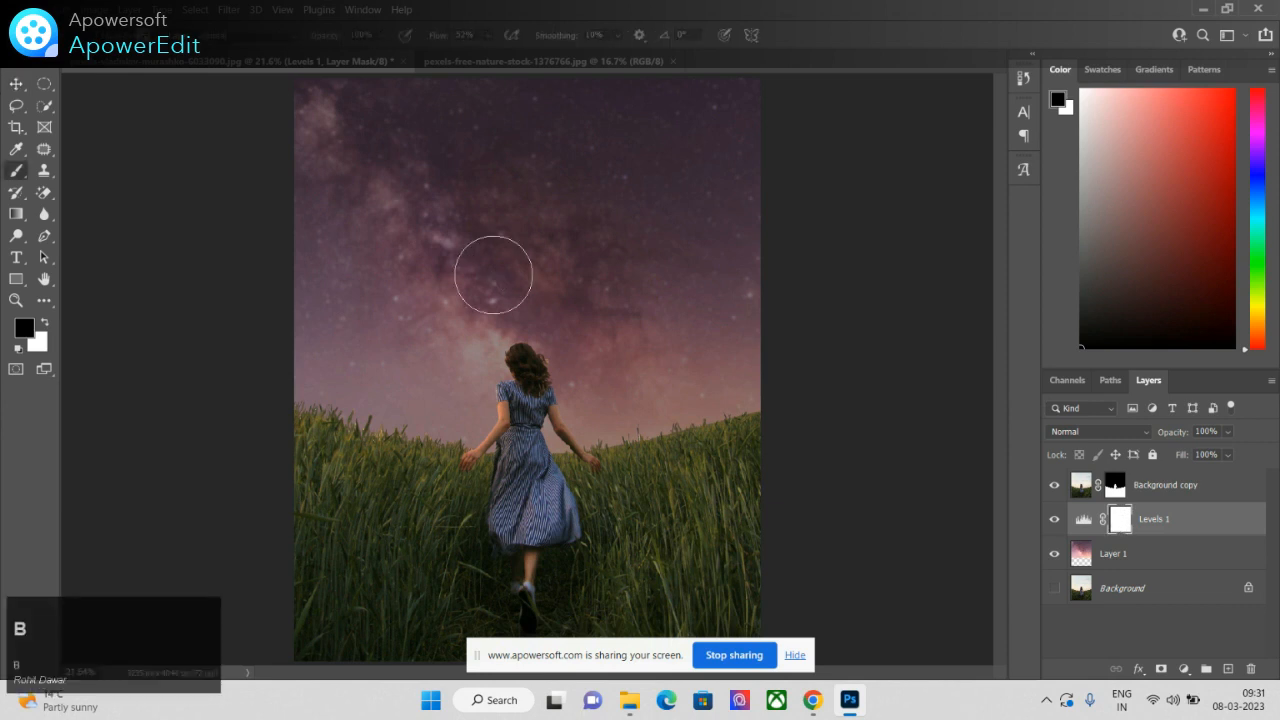
left_click(490, 38)
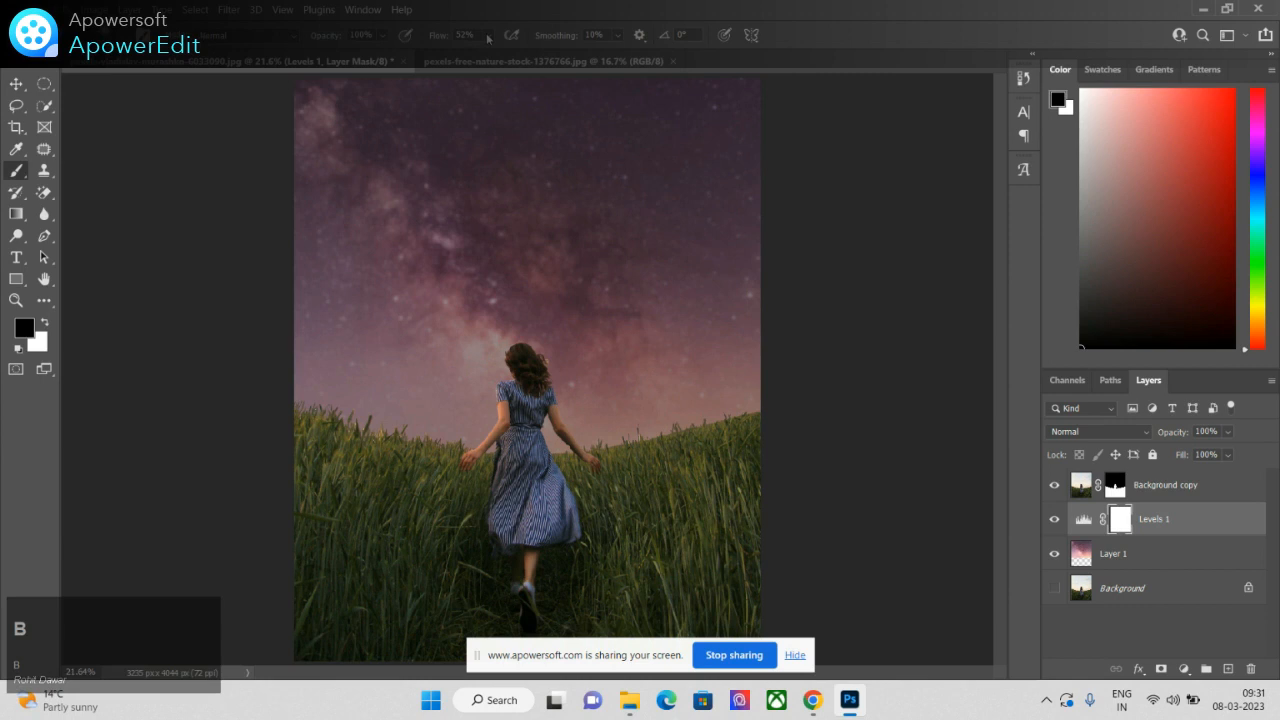
left_click_drag(496, 60, 497, 59)
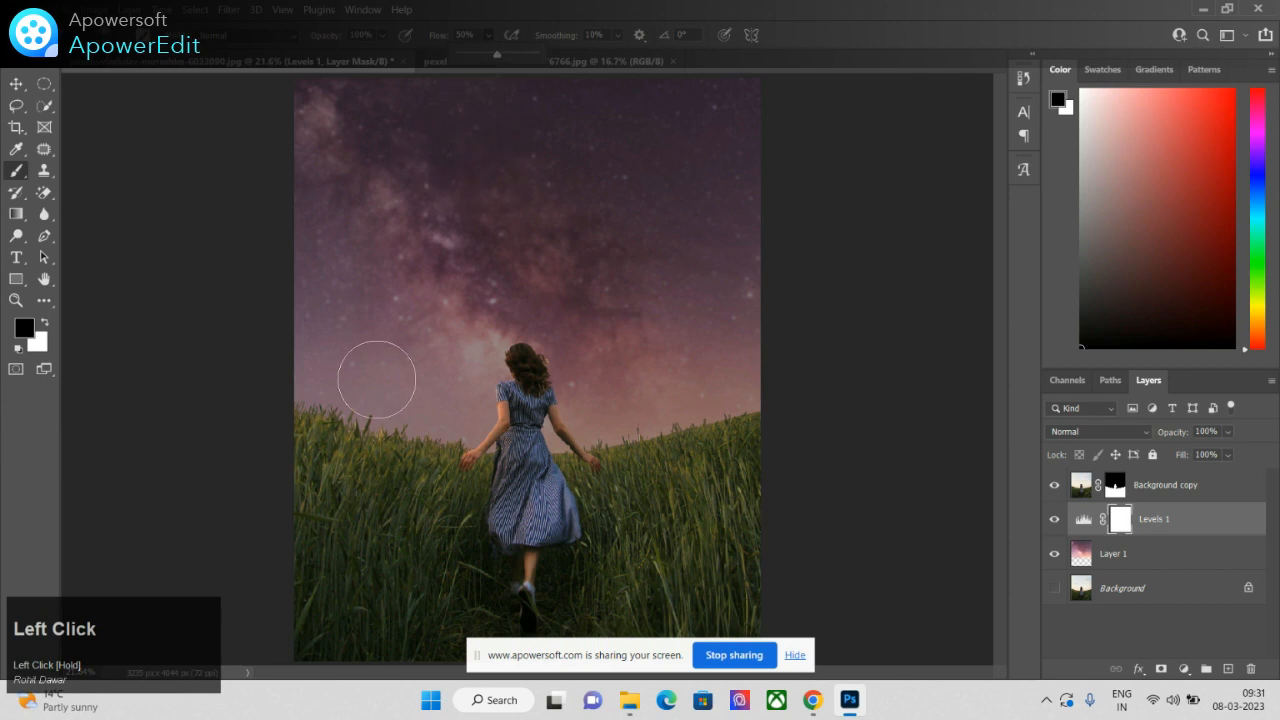
key("bracketright")
key("bracketright")
key("bracketright")
key("bracketright")
key("bracketright")
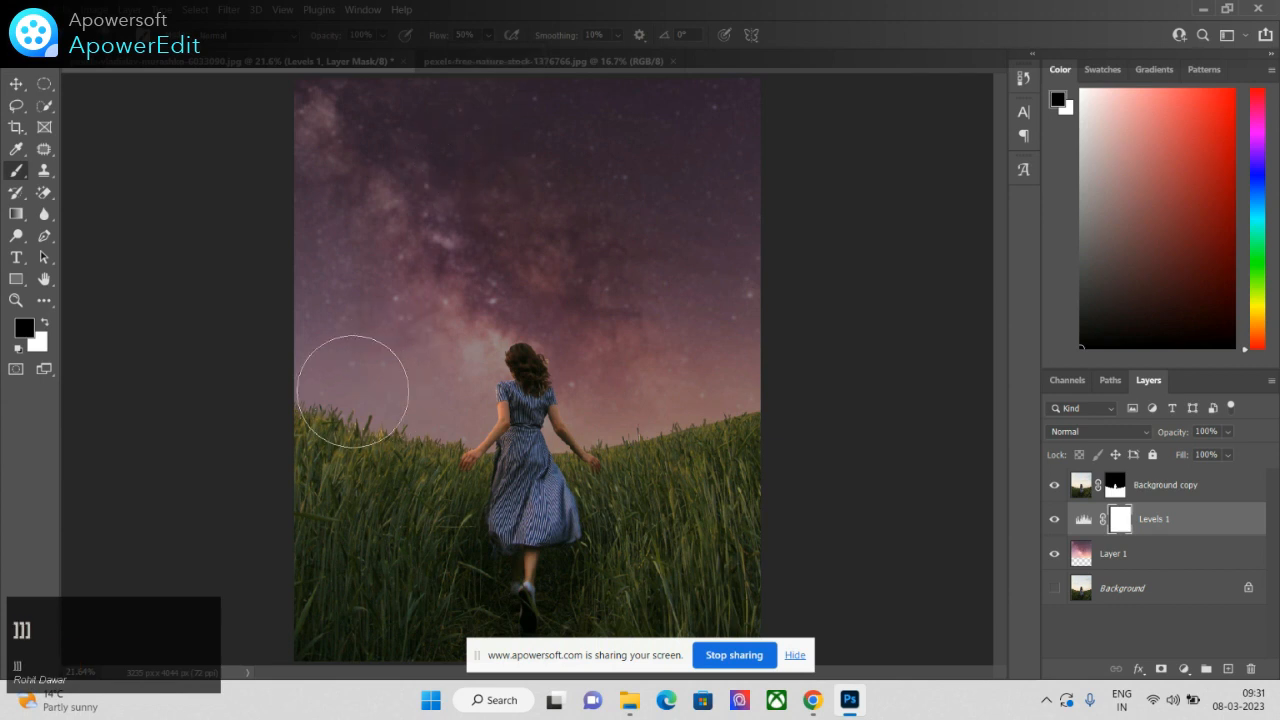
key("bracketright")
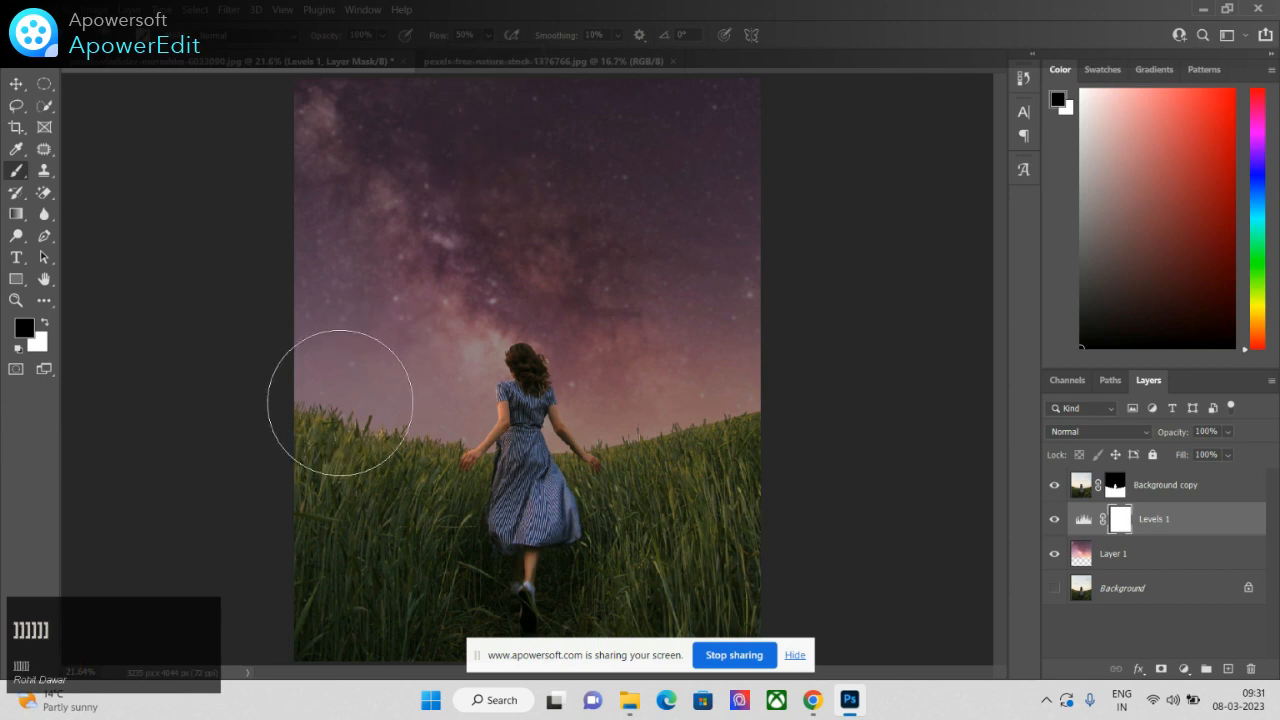
left_click(340, 402)
left_click(401, 392)
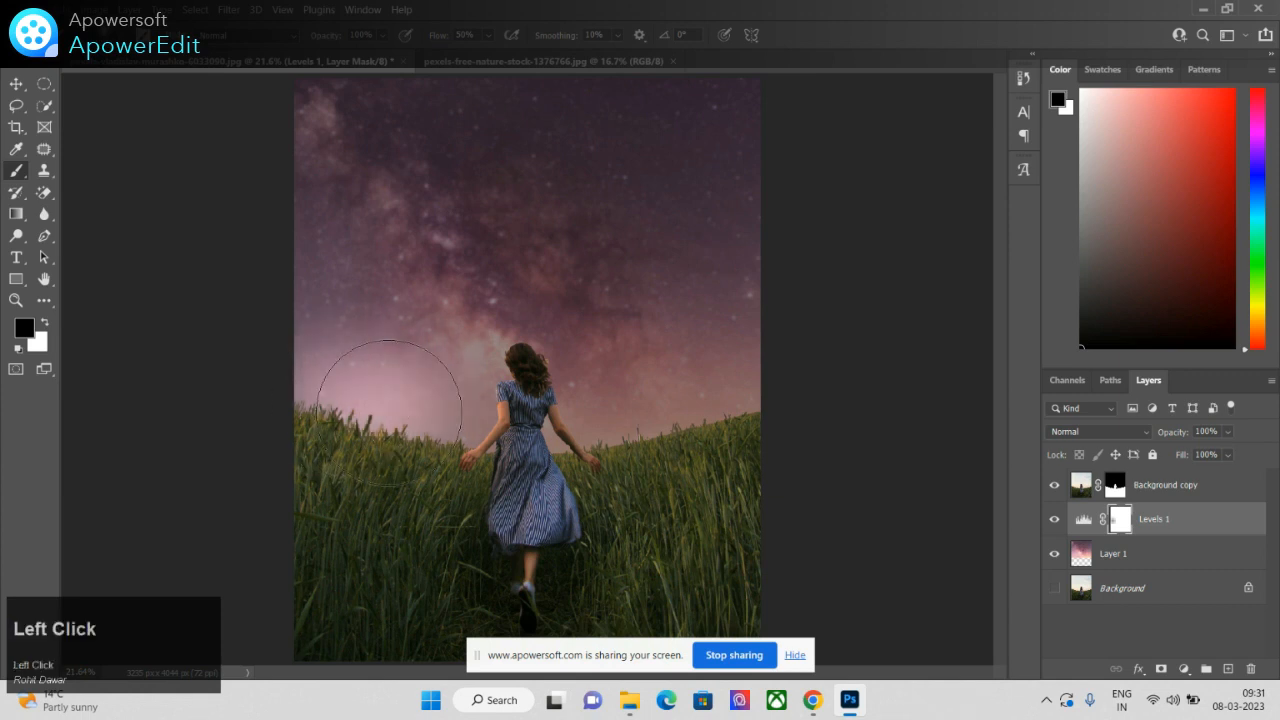
left_click(433, 397)
left_click(509, 415)
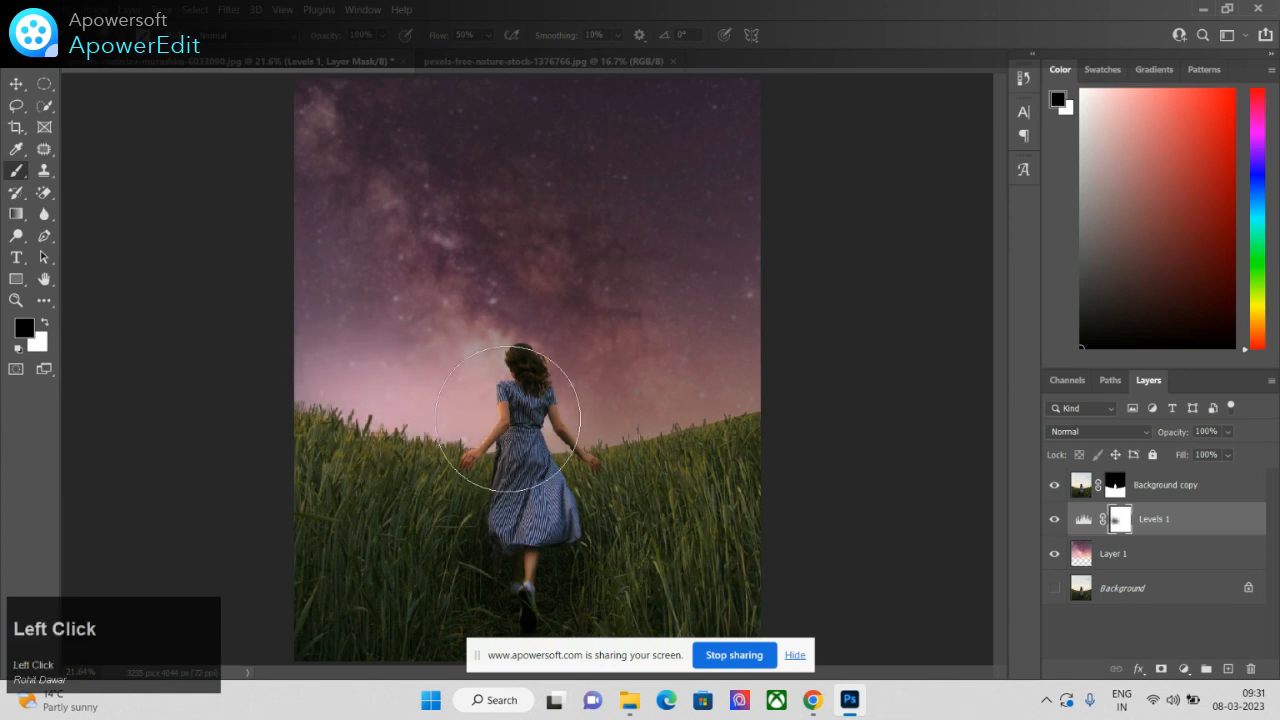
left_click(610, 400)
left_click(701, 407)
mouse_move(725, 402)
left_mouse_down()
mouse_move(440, 410)
mouse_move(196, 385)
mouse_move(123, 357)
left_mouse_up()
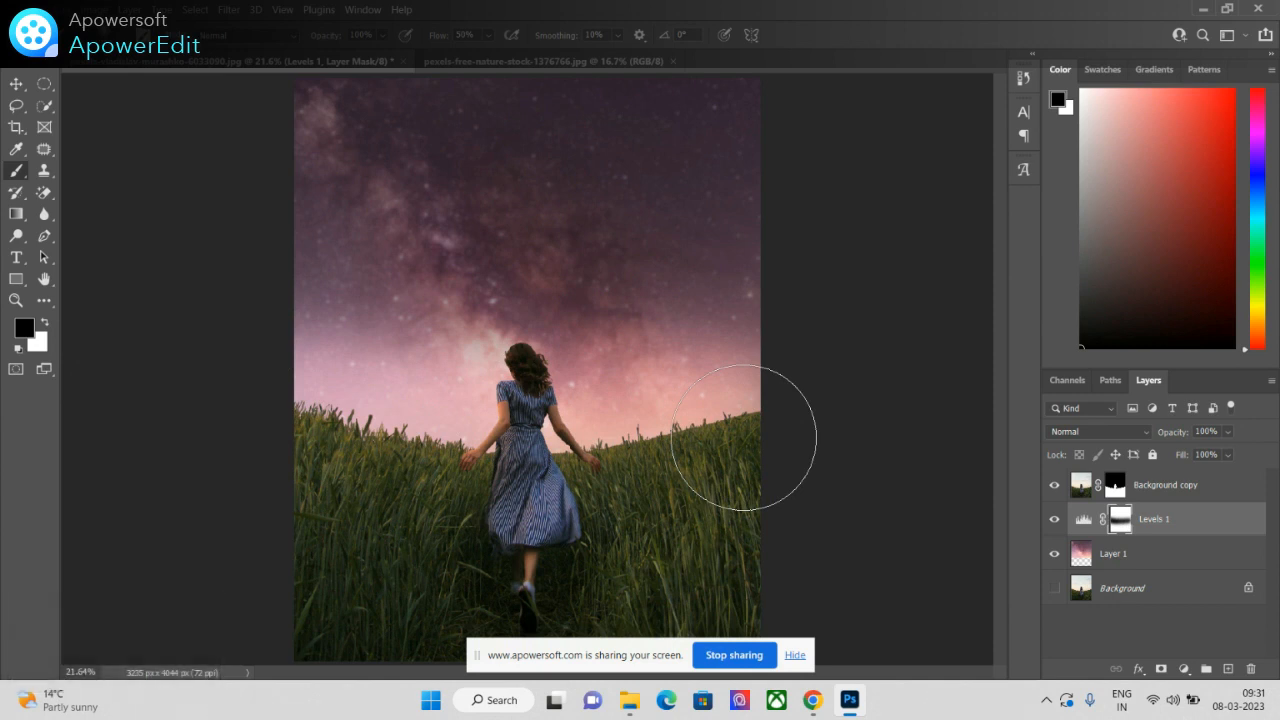
Step: Add a Color Balance adjustment above Levels with midtones at +20 red and +60 blue
left_click(1183, 670)
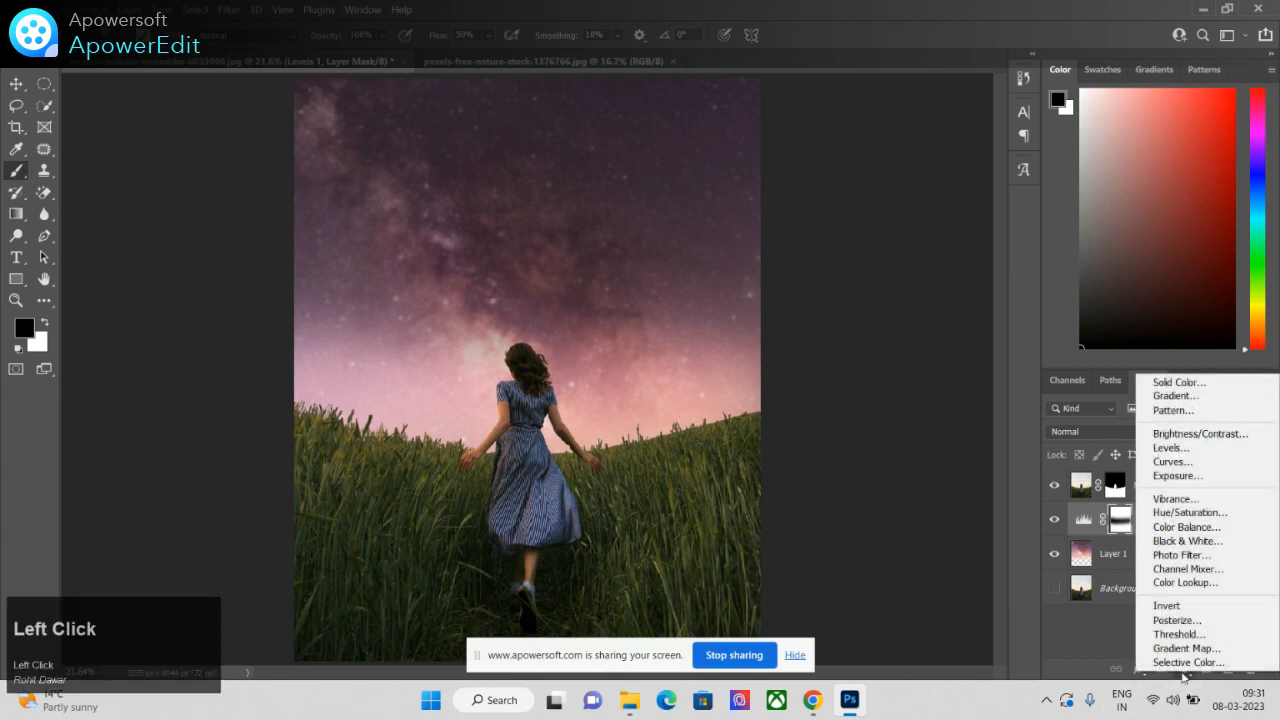
left_click(1183, 527)
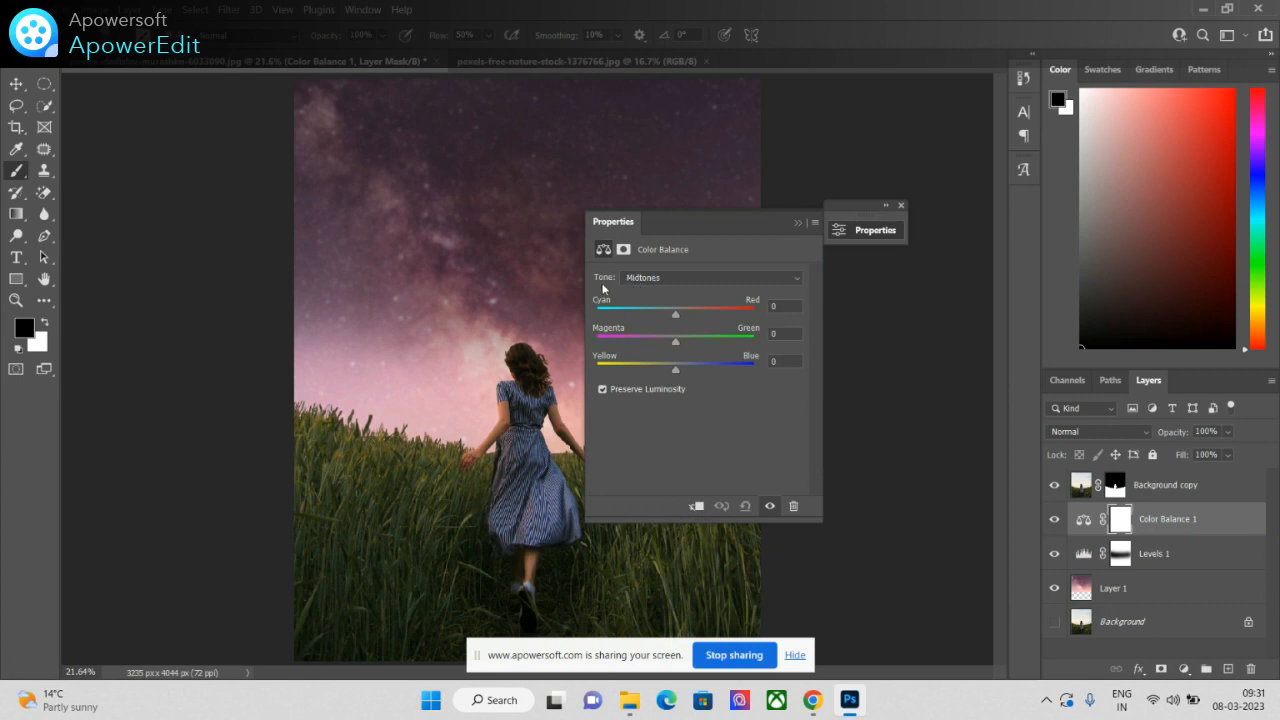
left_click(646, 281)
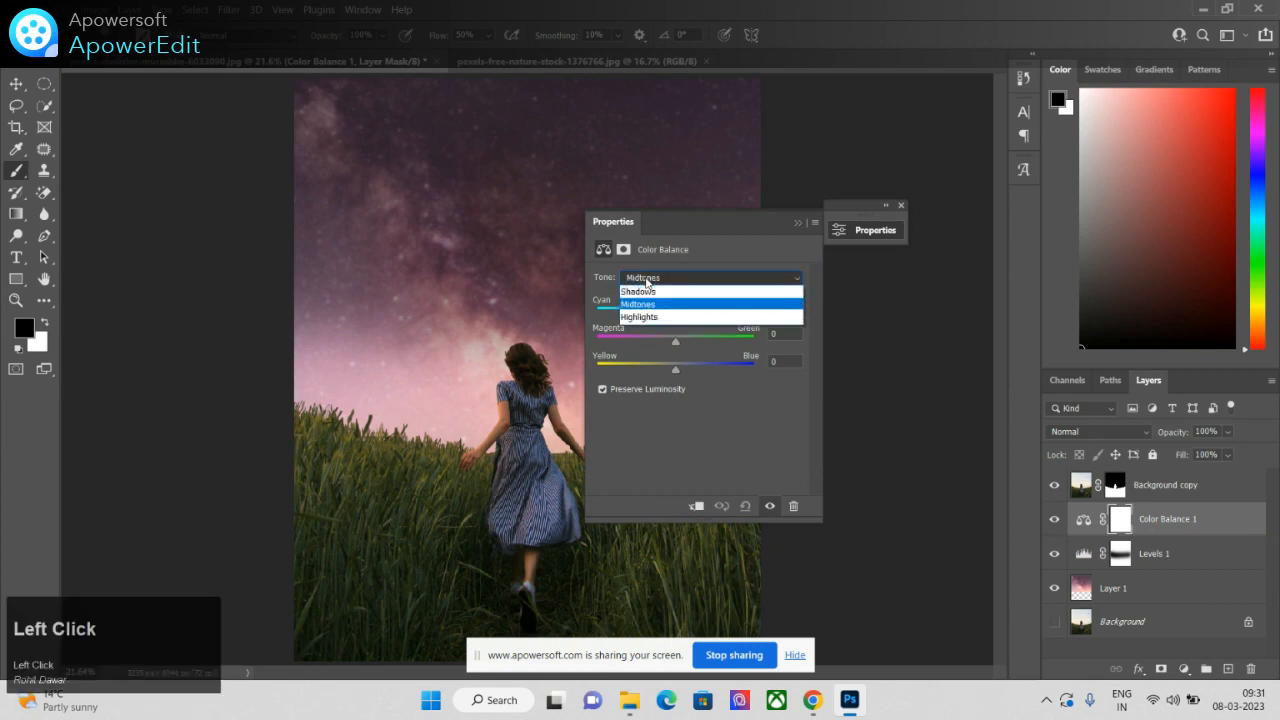
left_click(649, 311)
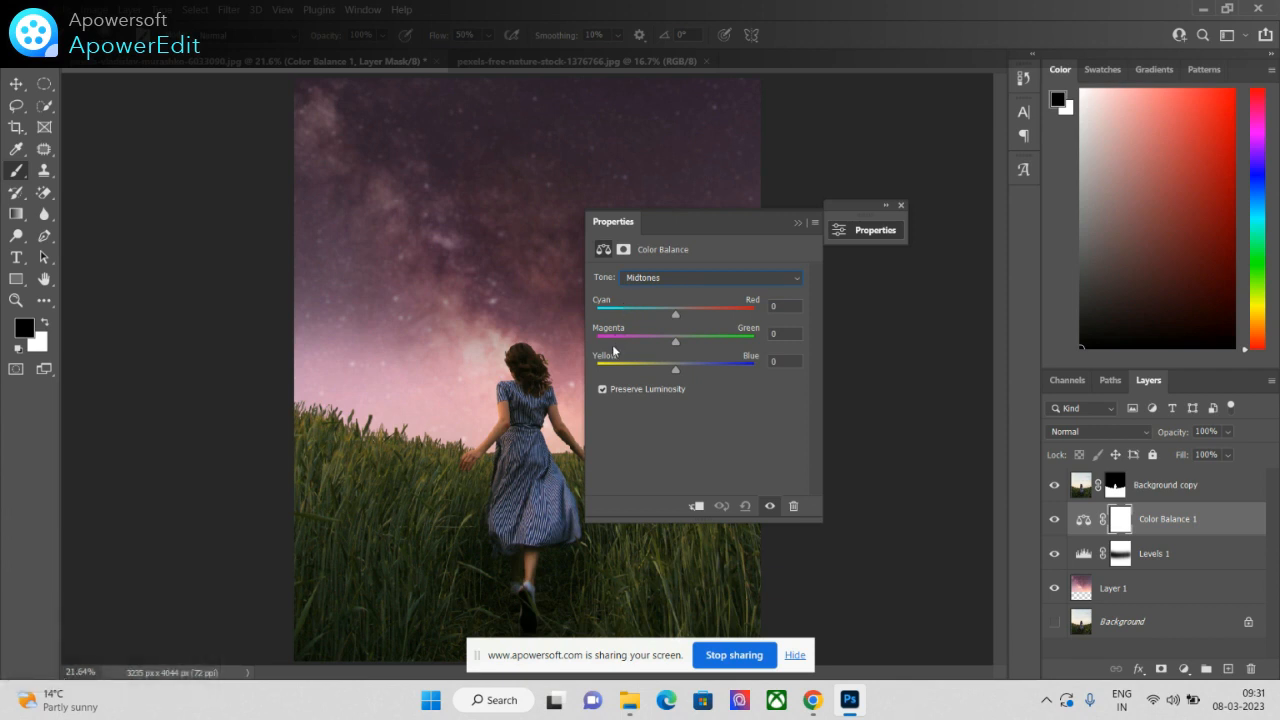
left_click_drag(675, 316, 691, 320)
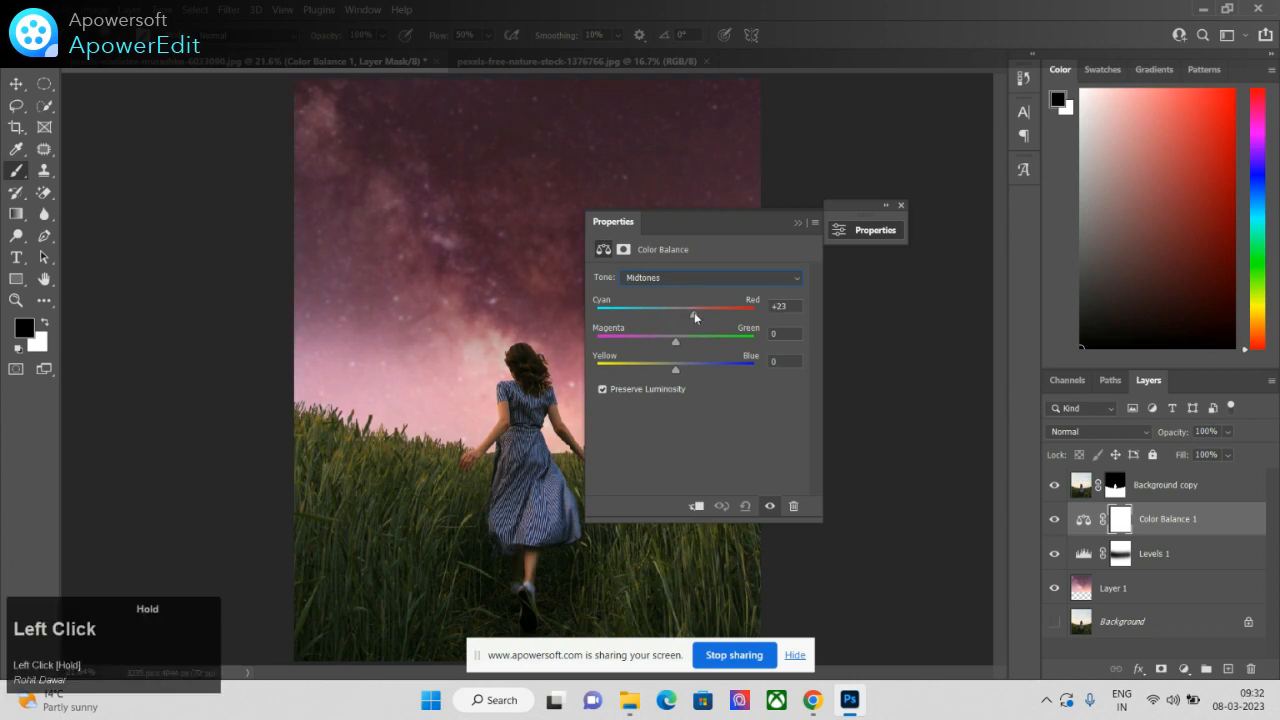
left_click_drag(693, 316, 691, 316)
left_click(679, 367)
left_click_drag(680, 372, 723, 367)
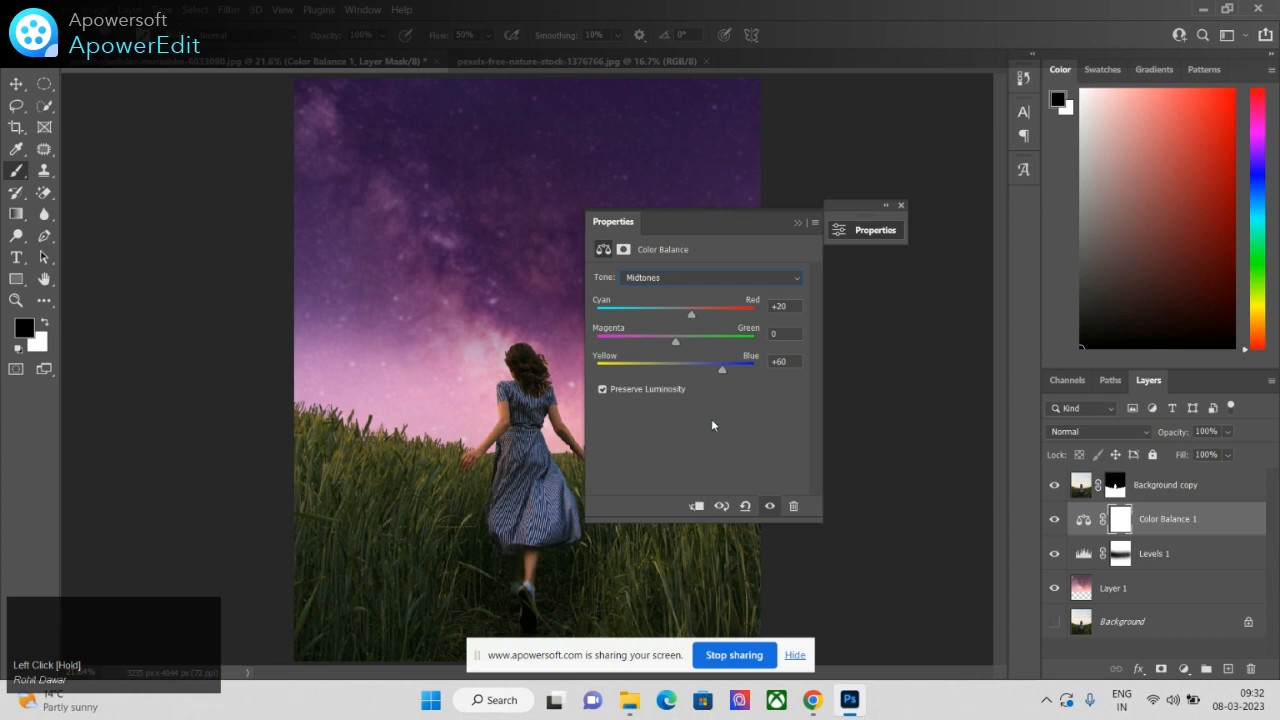
left_click(903, 205)
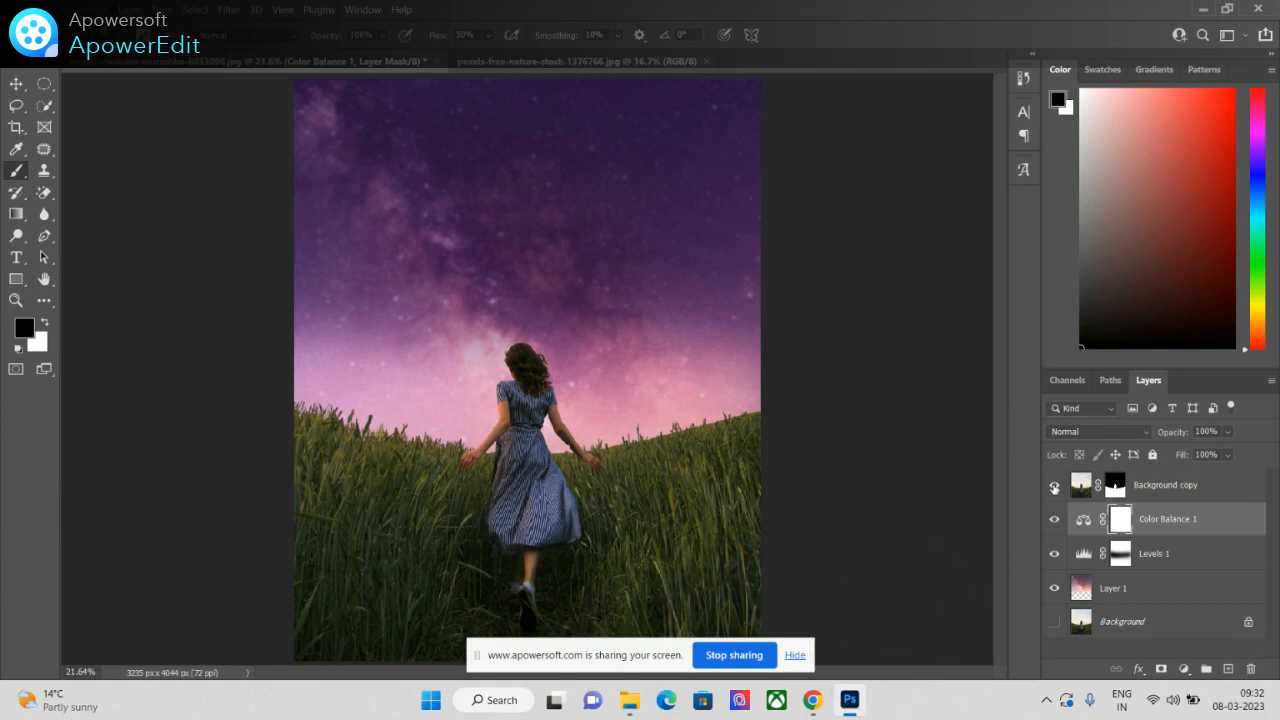
Step: Compare the composite with the masked woman and grass layer hidden and shown
left_click(1054, 486)
left_click(1054, 486)
left_click(1054, 486)
left_click(1054, 486)
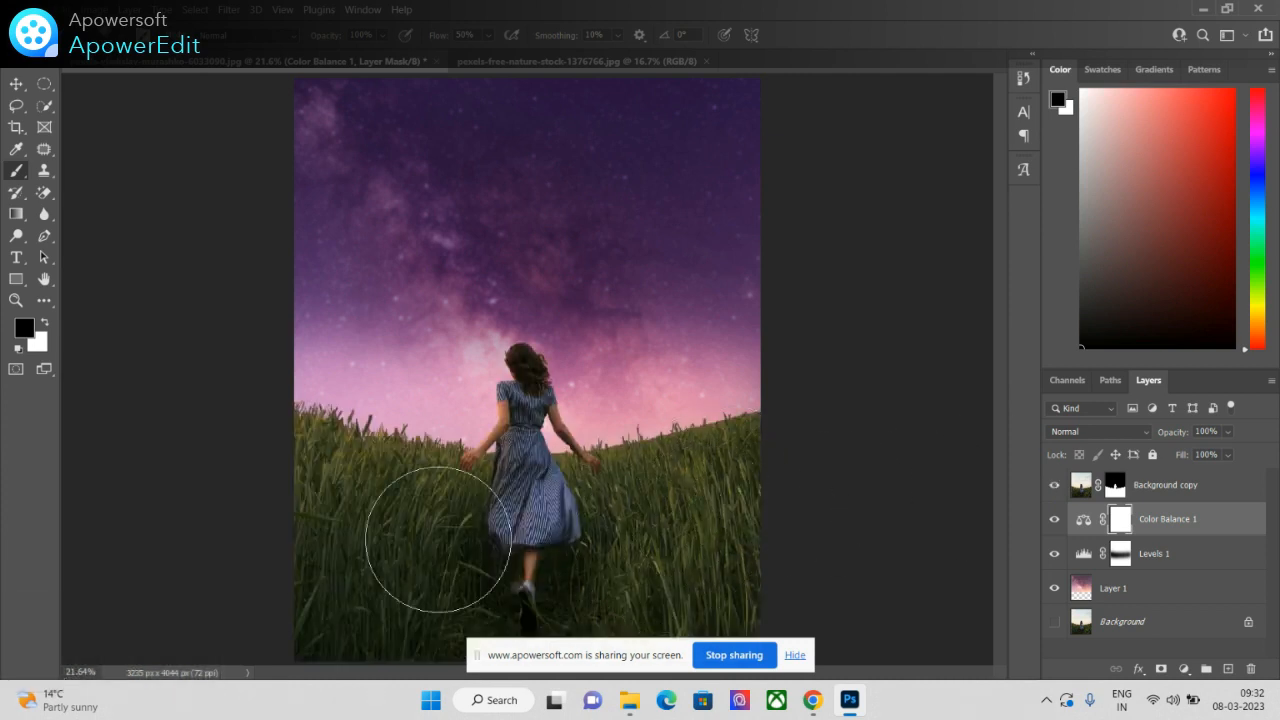
Step: Add a Levels adjustment clipped to the masked woman and grass layer and lower its output white level to 152
left_click(1169, 487)
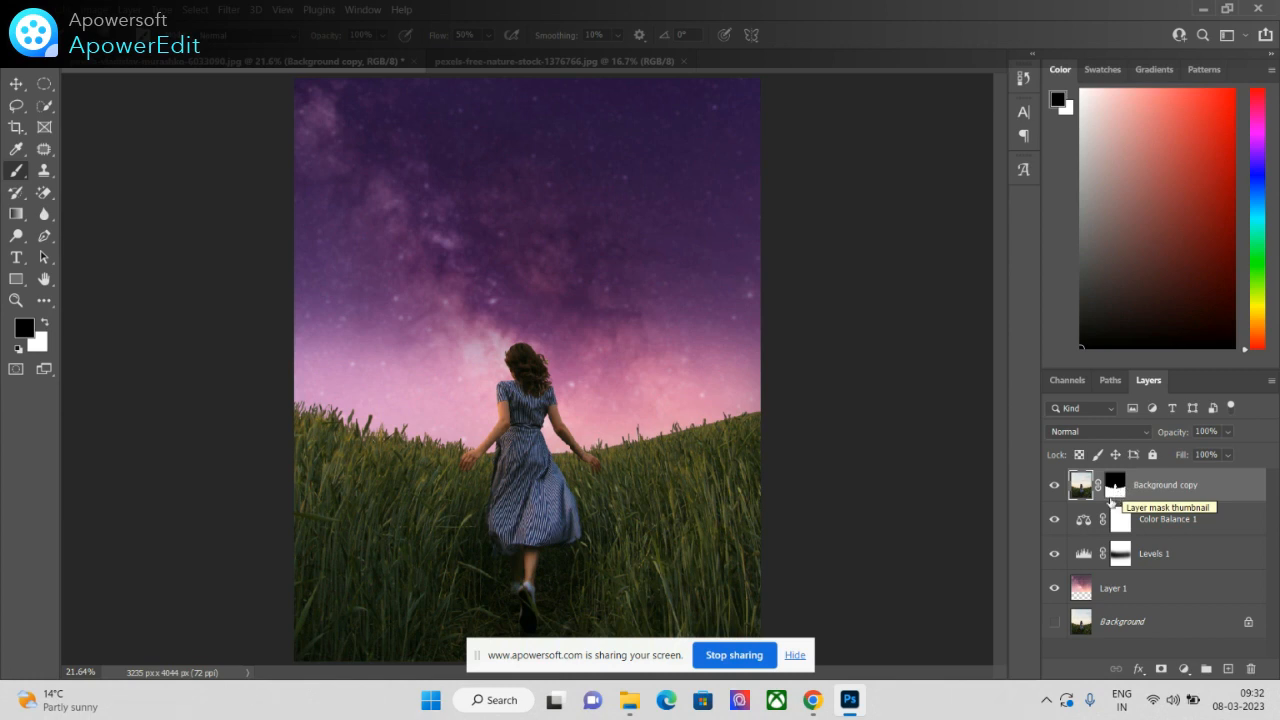
left_click(1120, 492)
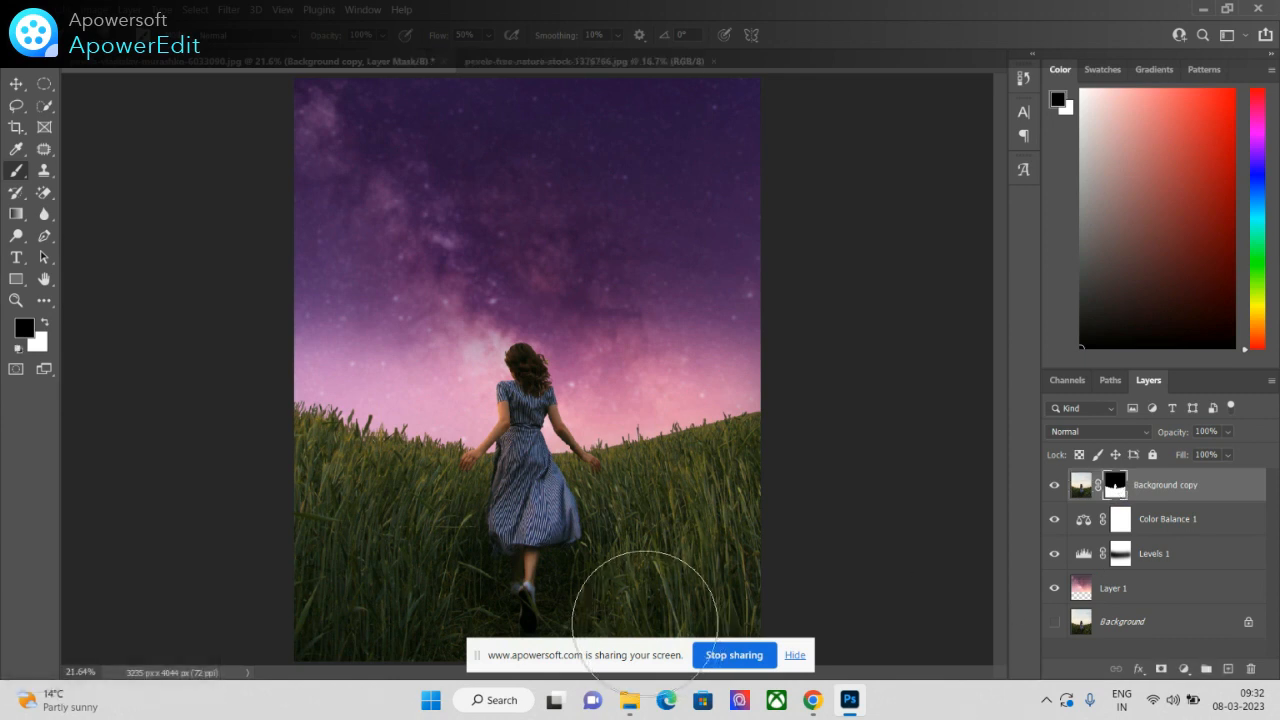
left_click(1184, 670)
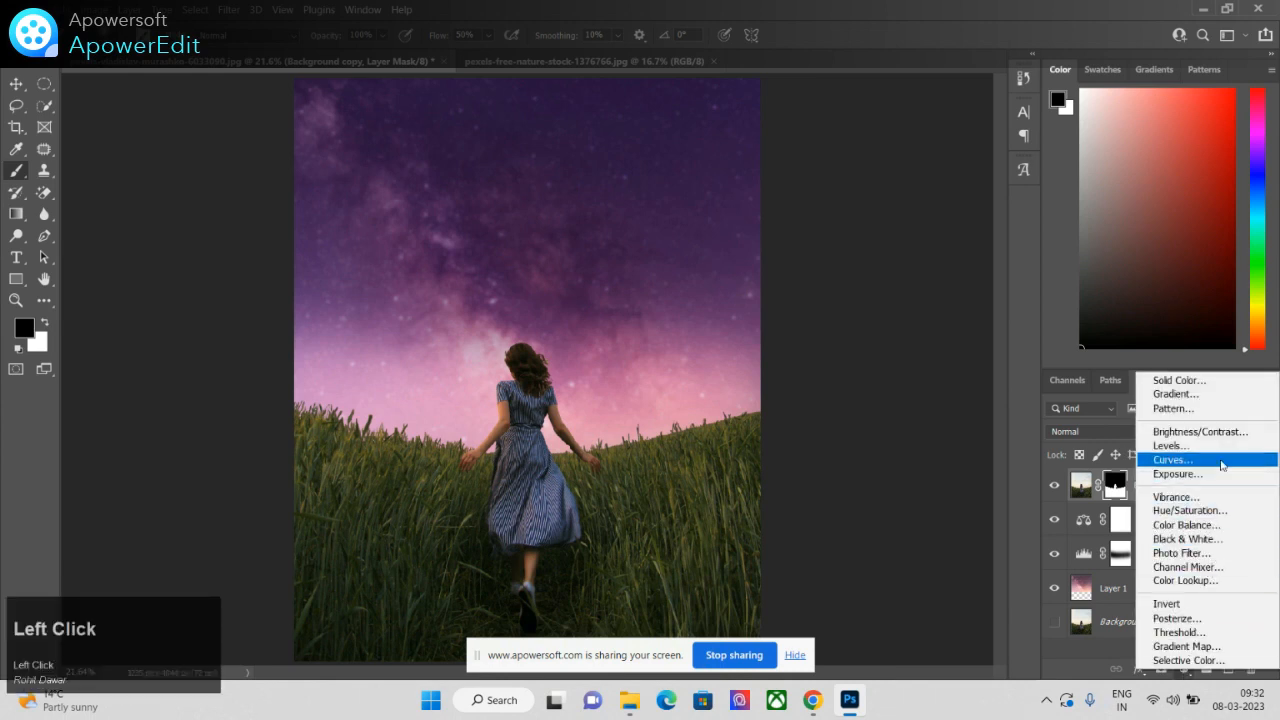
left_click(1168, 446)
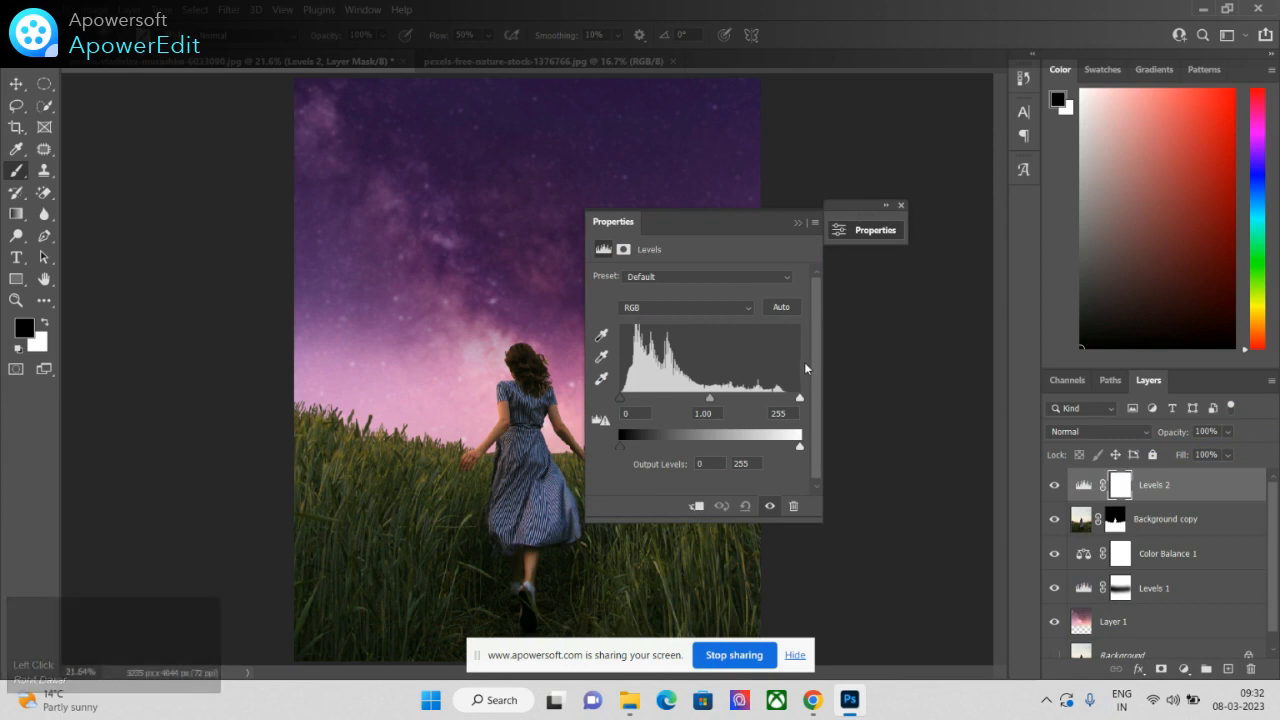
left_click(697, 508)
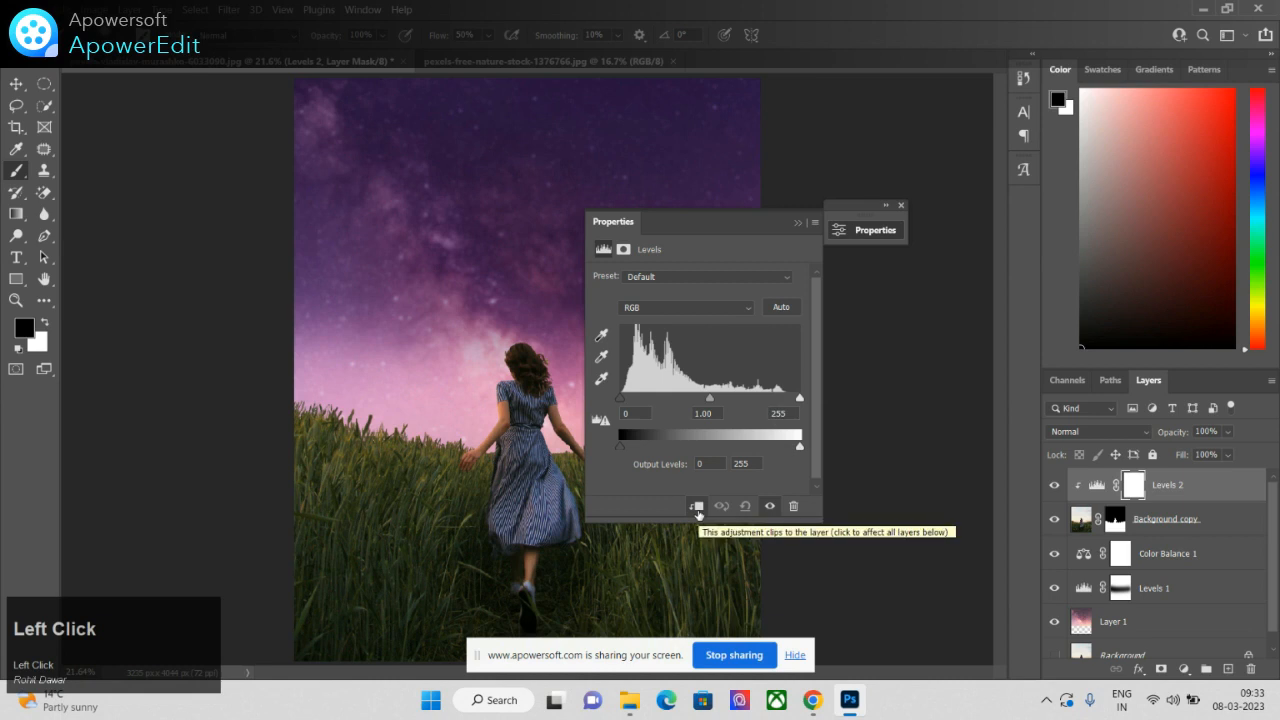
left_click_drag(799, 452, 729, 449)
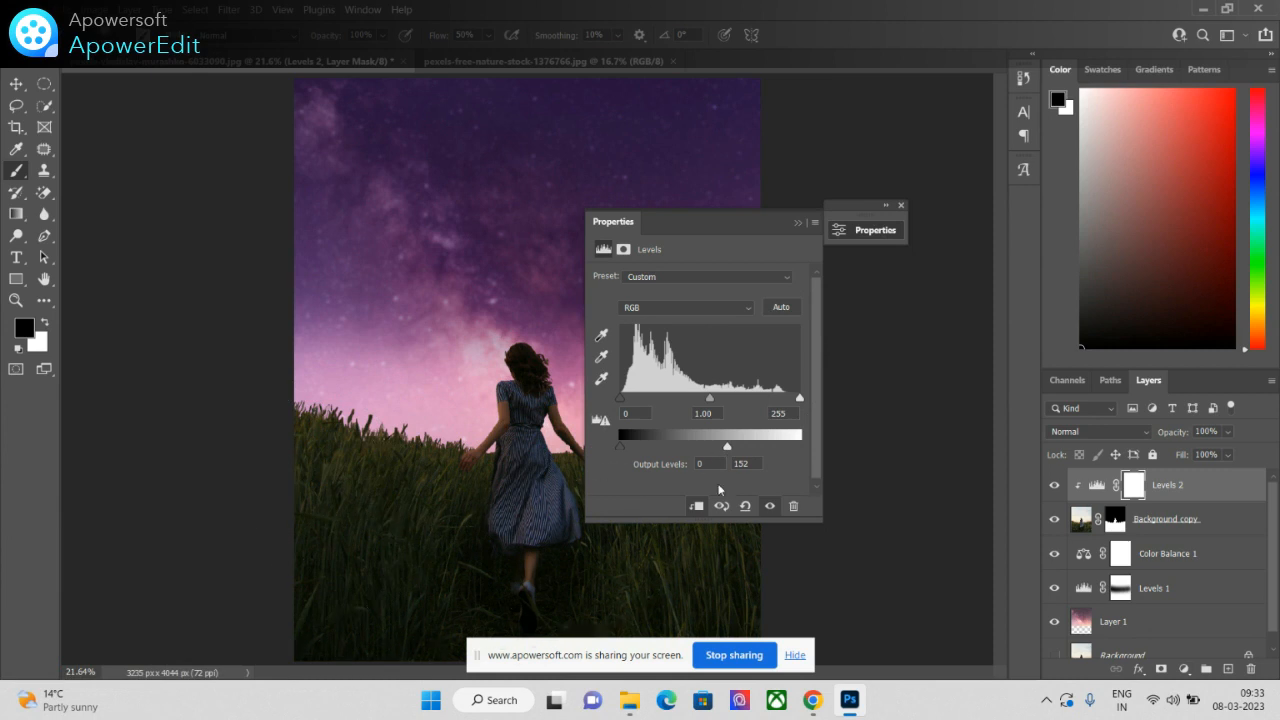
left_click(901, 206)
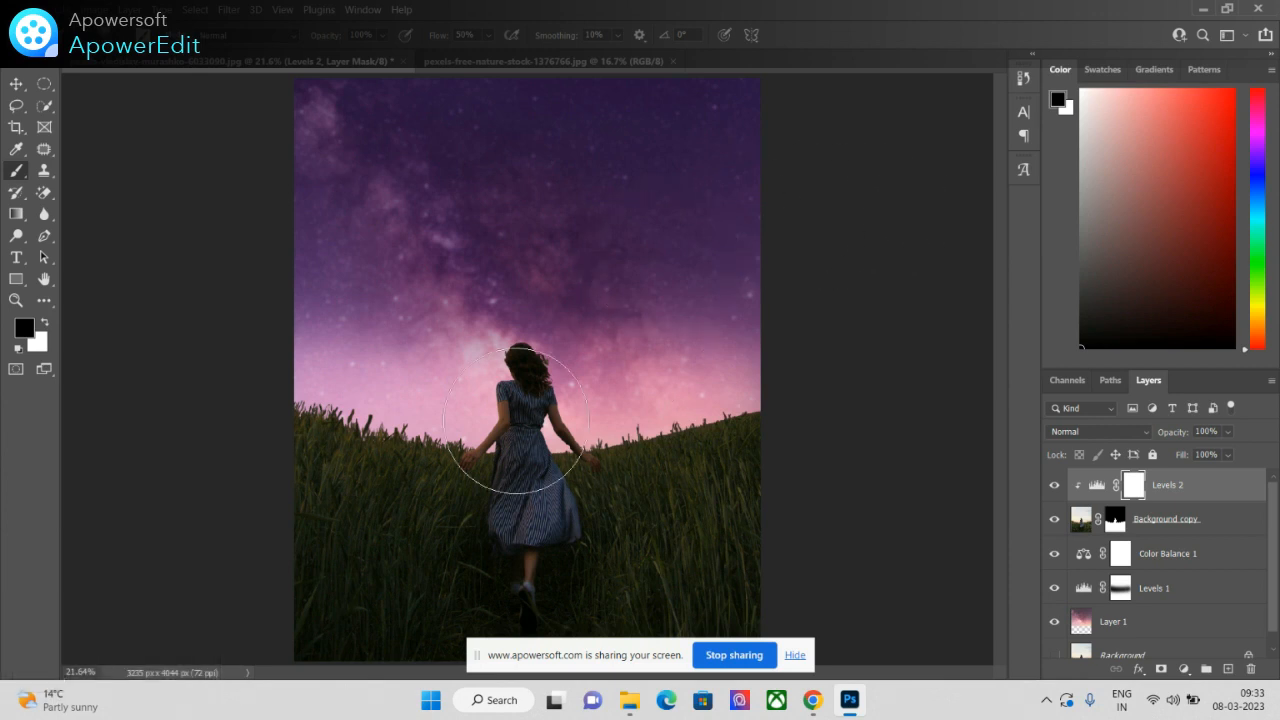
Step: Reduce the brush flow to 22% and paint black on the clipped Levels mask over the grass and the woman's dress
left_click(488, 37)
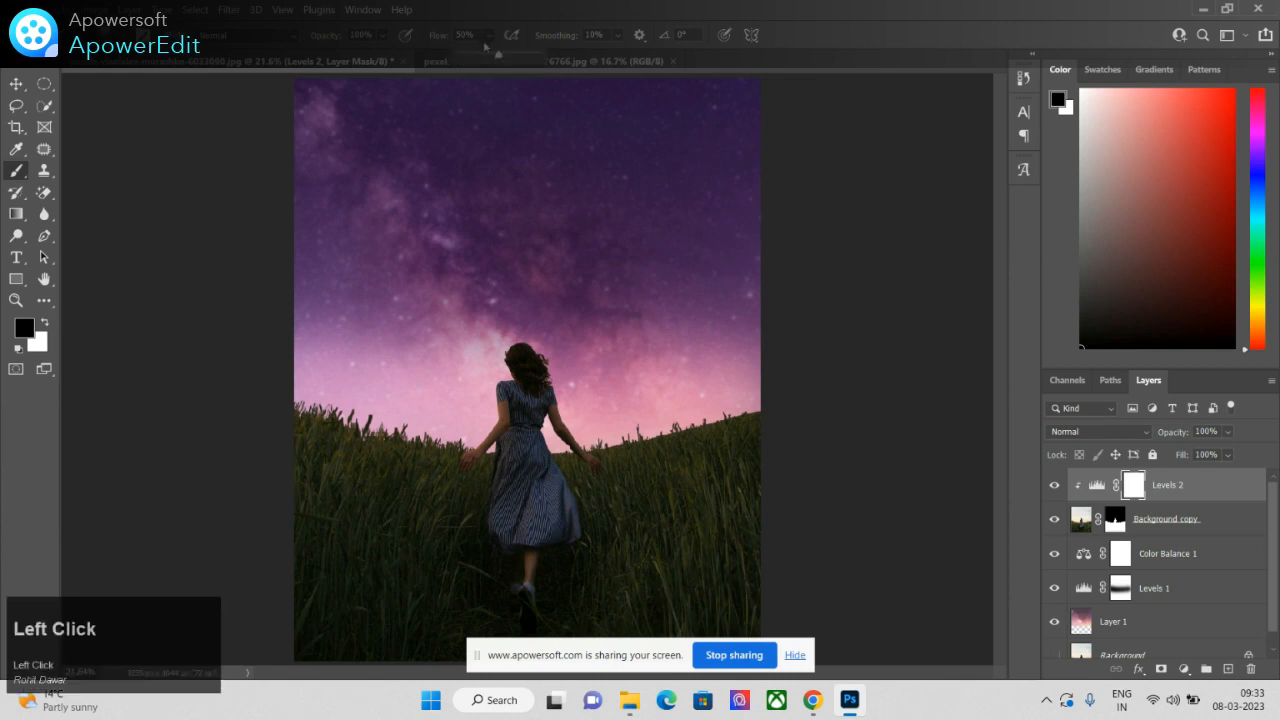
left_click_drag(477, 61, 478, 62)
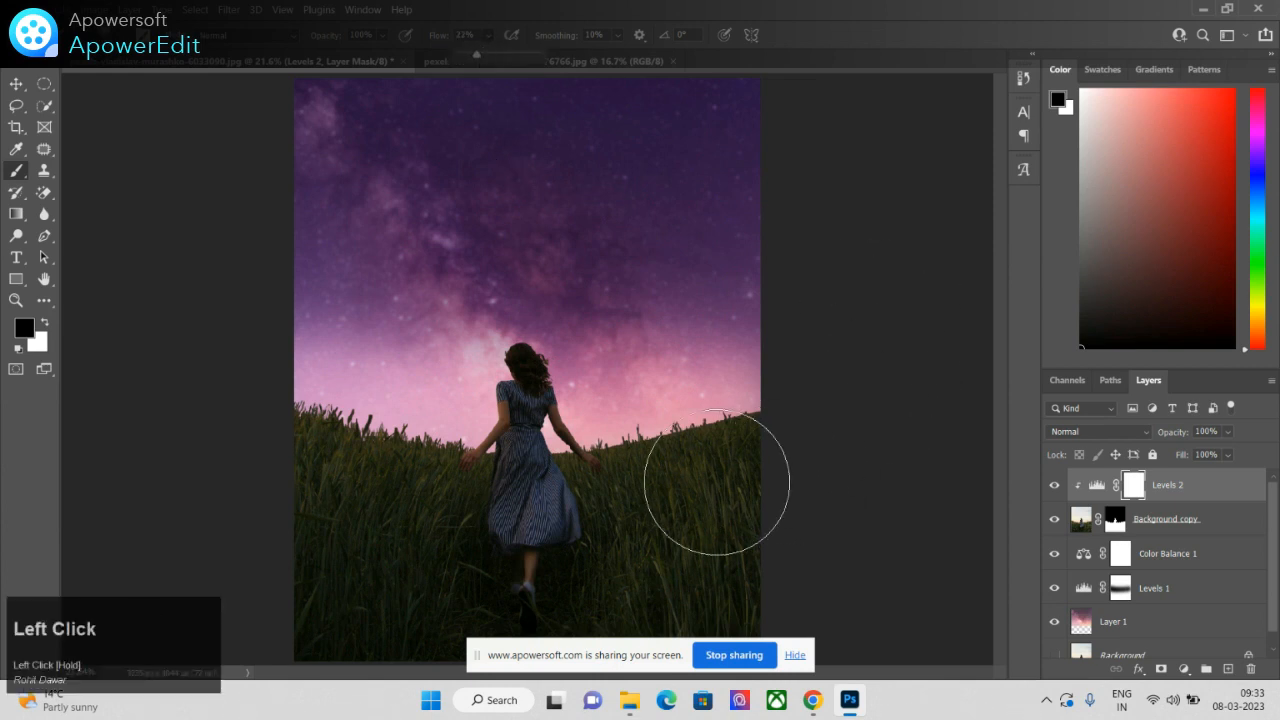
mouse_move(709, 492)
left_mouse_down()
mouse_move(636, 495)
mouse_move(658, 504)
mouse_move(712, 464)
mouse_move(605, 520)
mouse_move(484, 524)
mouse_move(345, 481)
mouse_move(364, 529)
mouse_move(358, 555)
mouse_move(405, 566)
mouse_move(735, 528)
mouse_move(736, 544)
mouse_move(578, 554)
mouse_move(524, 498)
mouse_move(439, 475)
mouse_move(501, 396)
mouse_move(526, 419)
mouse_move(526, 381)
mouse_move(564, 461)
mouse_move(539, 487)
mouse_move(540, 363)
mouse_move(576, 413)
mouse_move(575, 458)
mouse_move(566, 467)
mouse_move(557, 449)
mouse_move(548, 471)
mouse_move(514, 477)
mouse_move(530, 545)
mouse_move(551, 505)
left_mouse_up()
key("space")
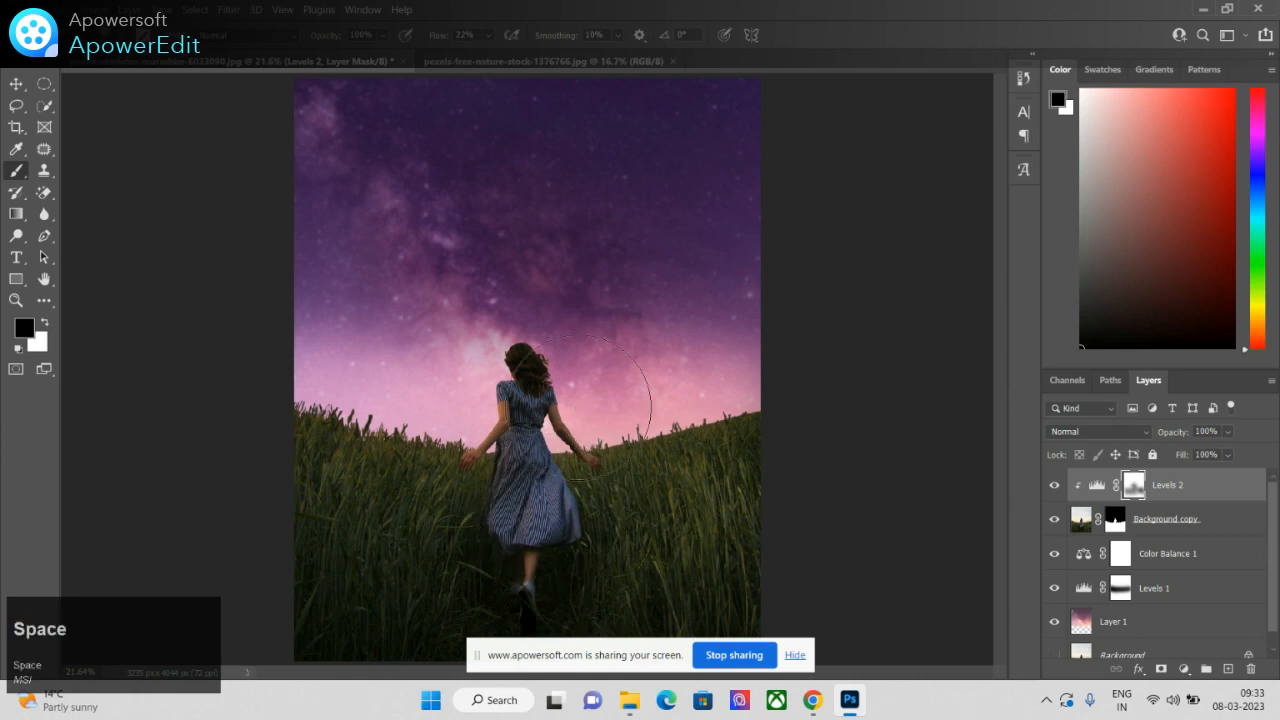
scroll(579, 421, "up", 5)
left_click(539, 515)
left_click_drag(539, 515, 626, 343)
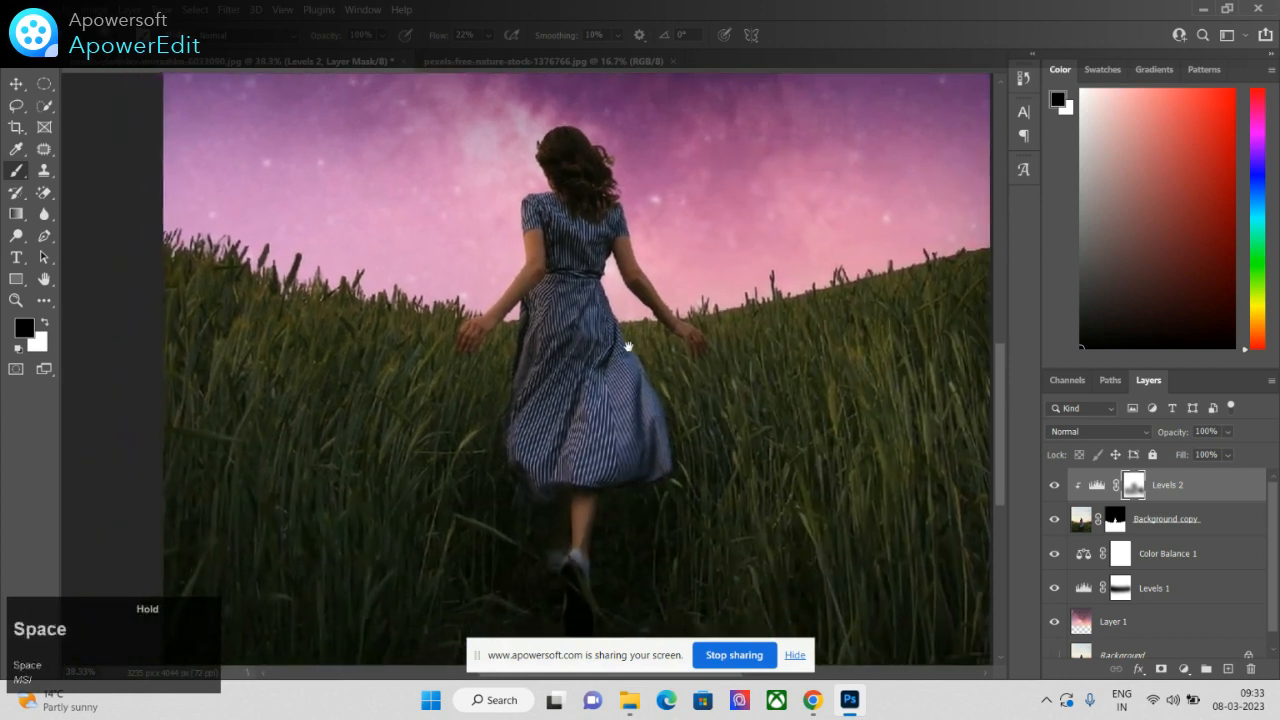
left_click(671, 471)
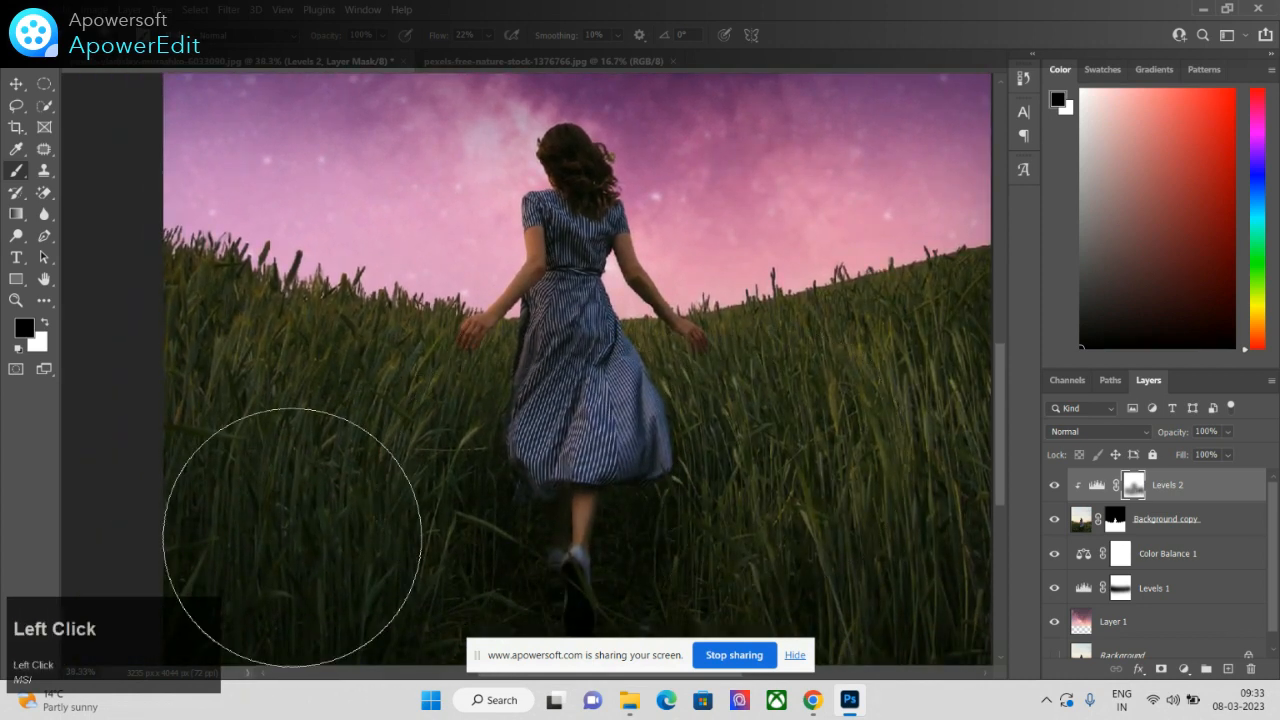
Step: Restore black as the foreground color and brighten more of the grass and the woman on the clipped Levels mask
key("space")
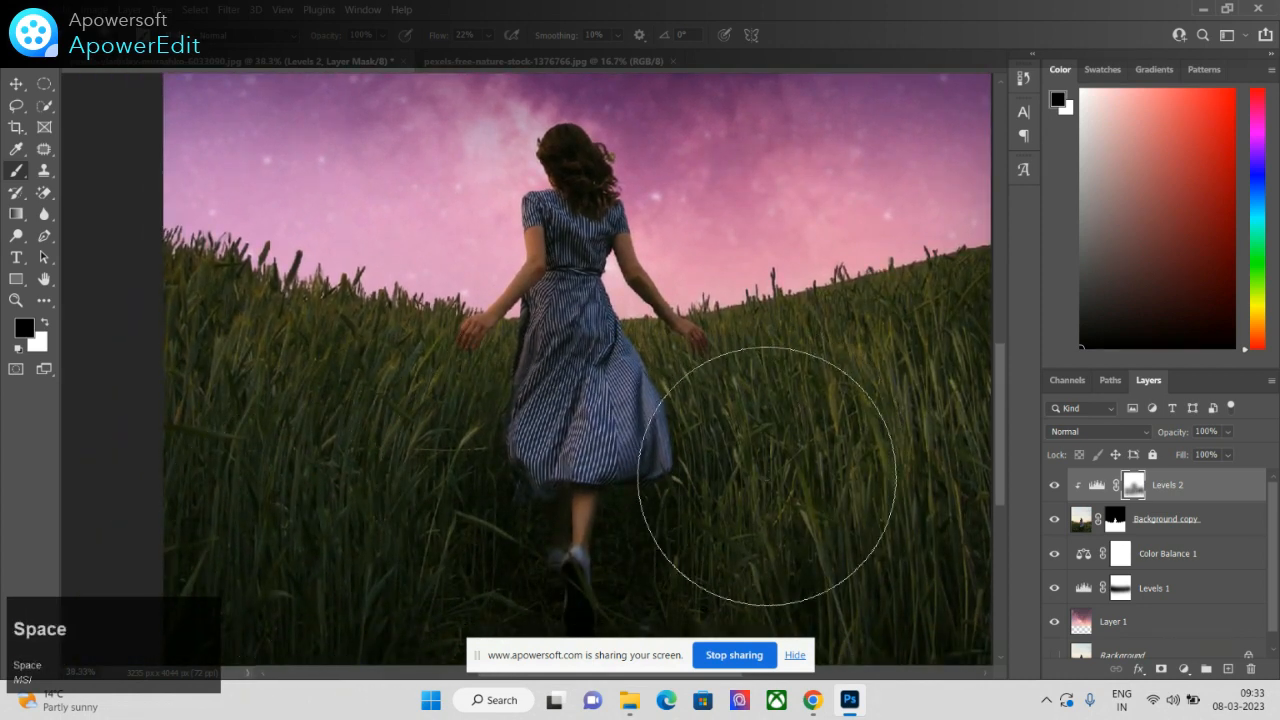
left_click(765, 472, "alt")
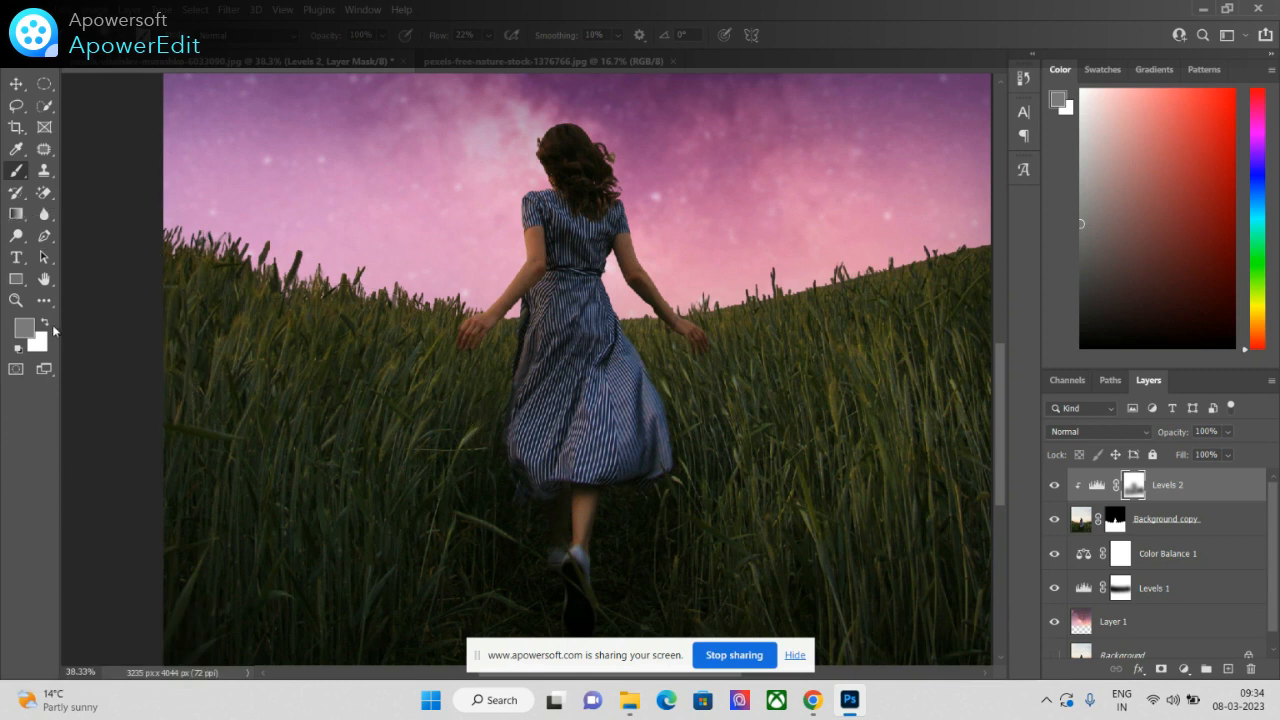
left_click(42, 328)
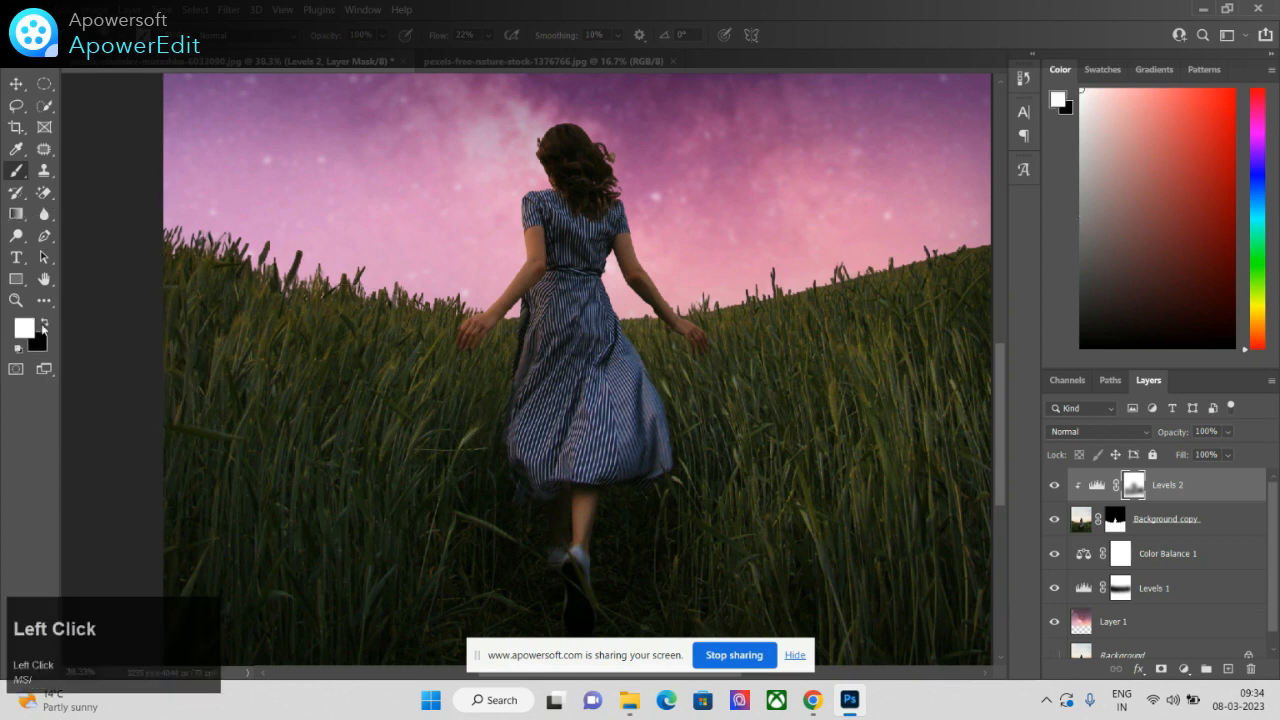
left_click(42, 328)
key("space")
left_click_drag(706, 457, 383, 463)
left_click(371, 457)
key("space")
left_click(455, 532)
key("space")
left_click_drag(260, 444, 355, 491)
left_click(296, 294)
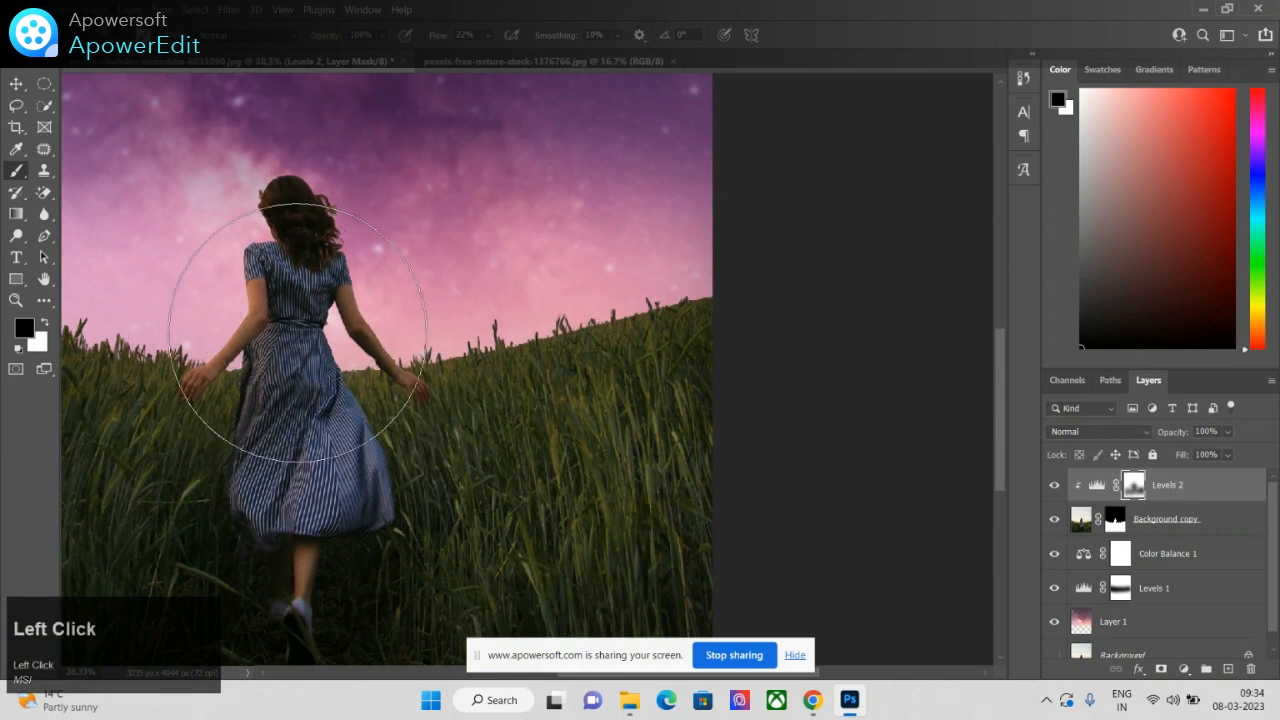
key("ctrl+0")
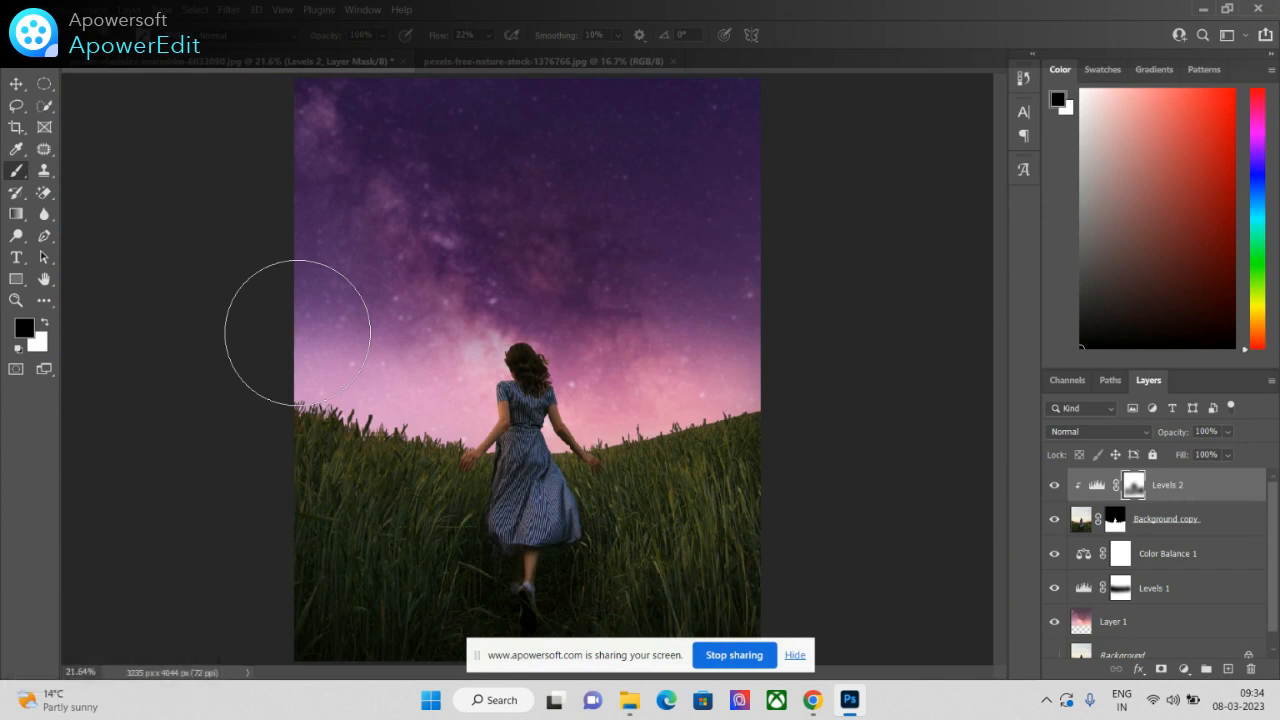
Step: Add a Color Balance adjustment above all layers with midtones at +21 red and +60 blue
left_click(1184, 670)
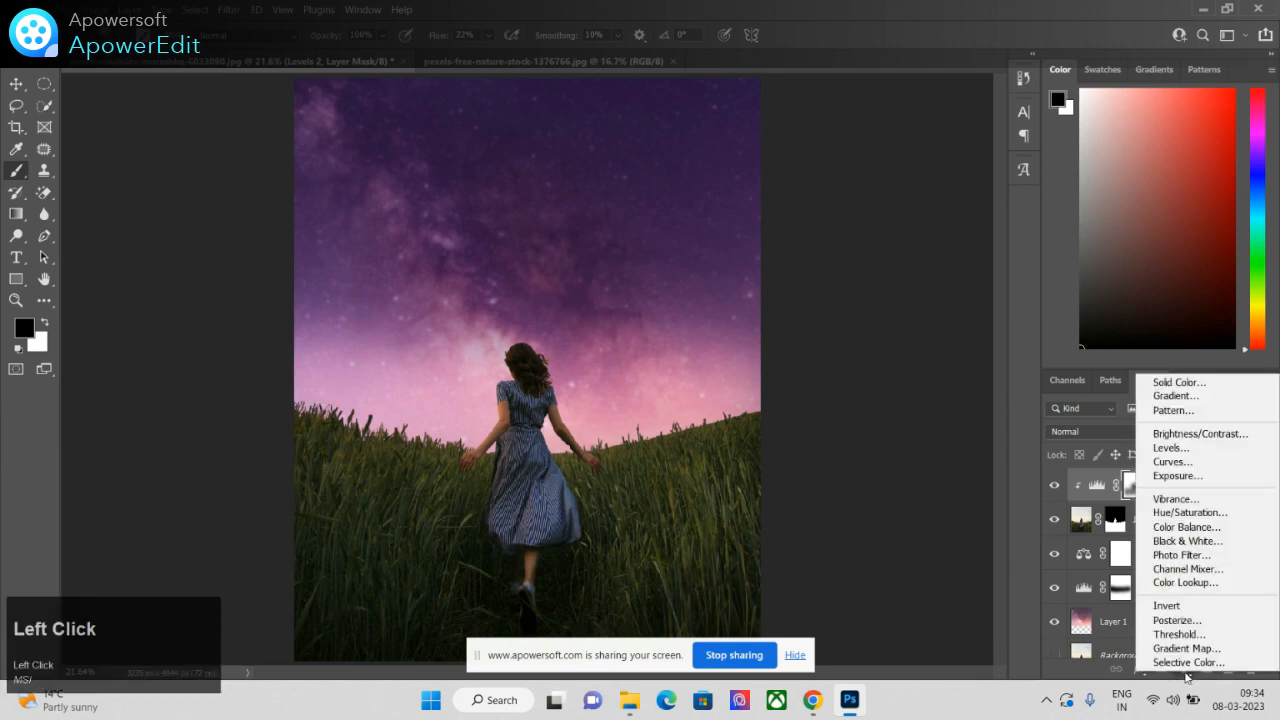
left_click(1185, 527)
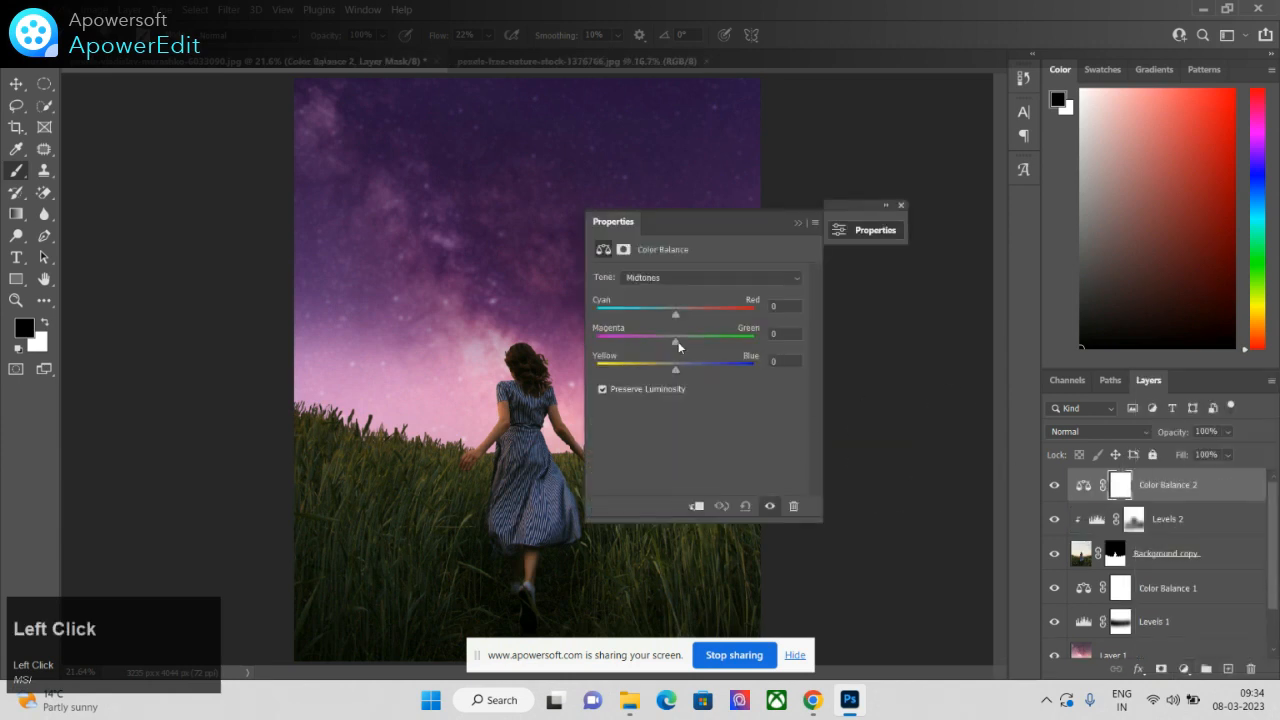
left_click_drag(673, 312, 686, 313)
left_click_drag(676, 369, 685, 375)
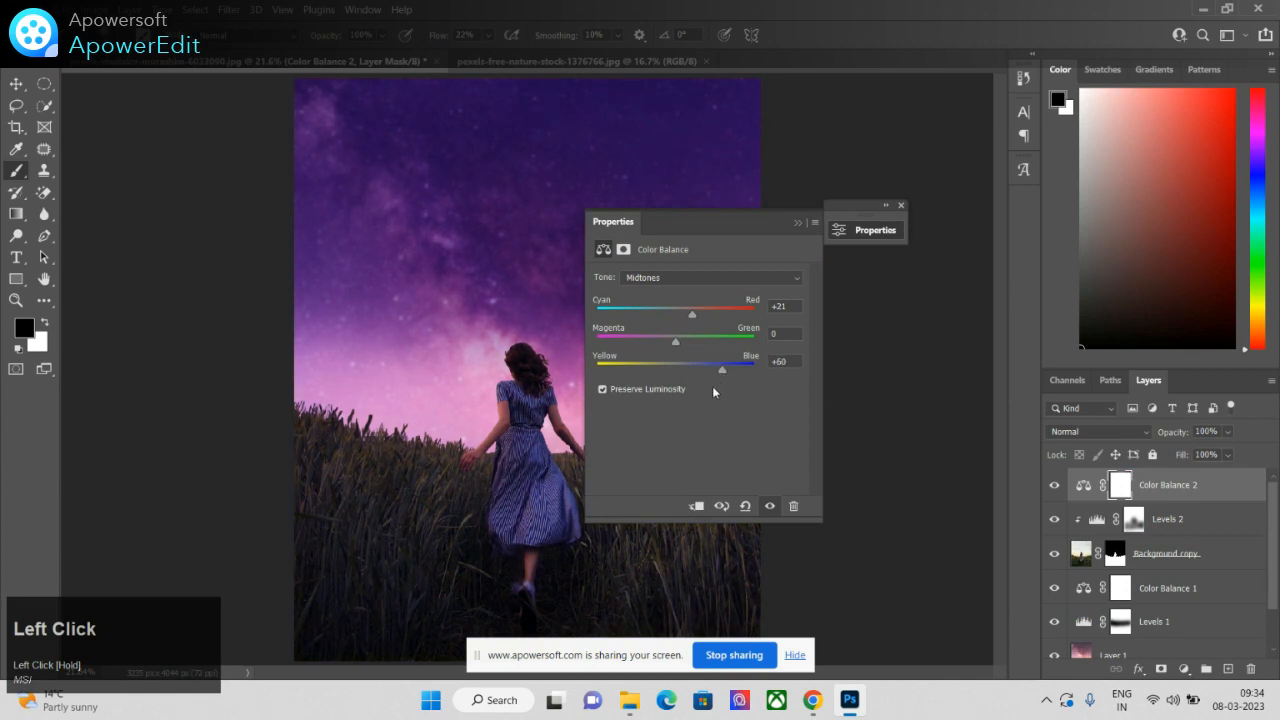
left_click(900, 205)
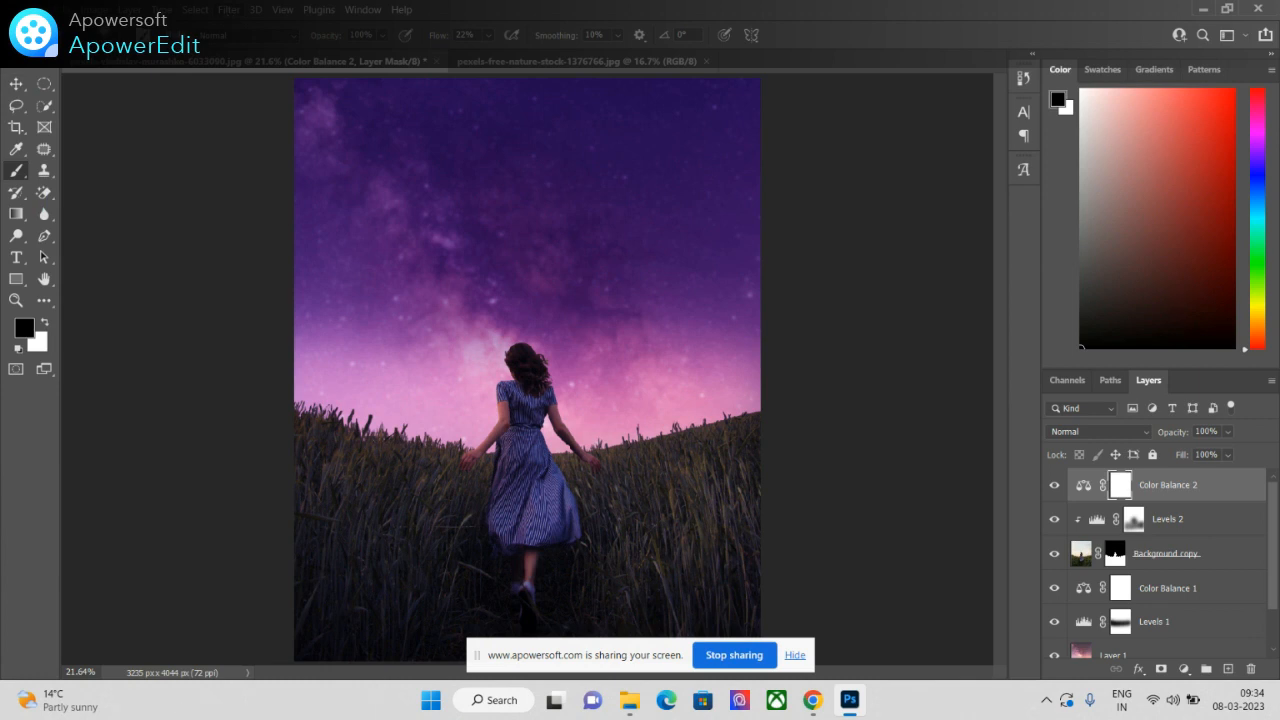
Step: Open the moon photo pexels-nsu-mon-3901102 and bring it into the composite as the top layer, with the moon in the upper sky
left_click(38, 9)
left_click(60, 40)
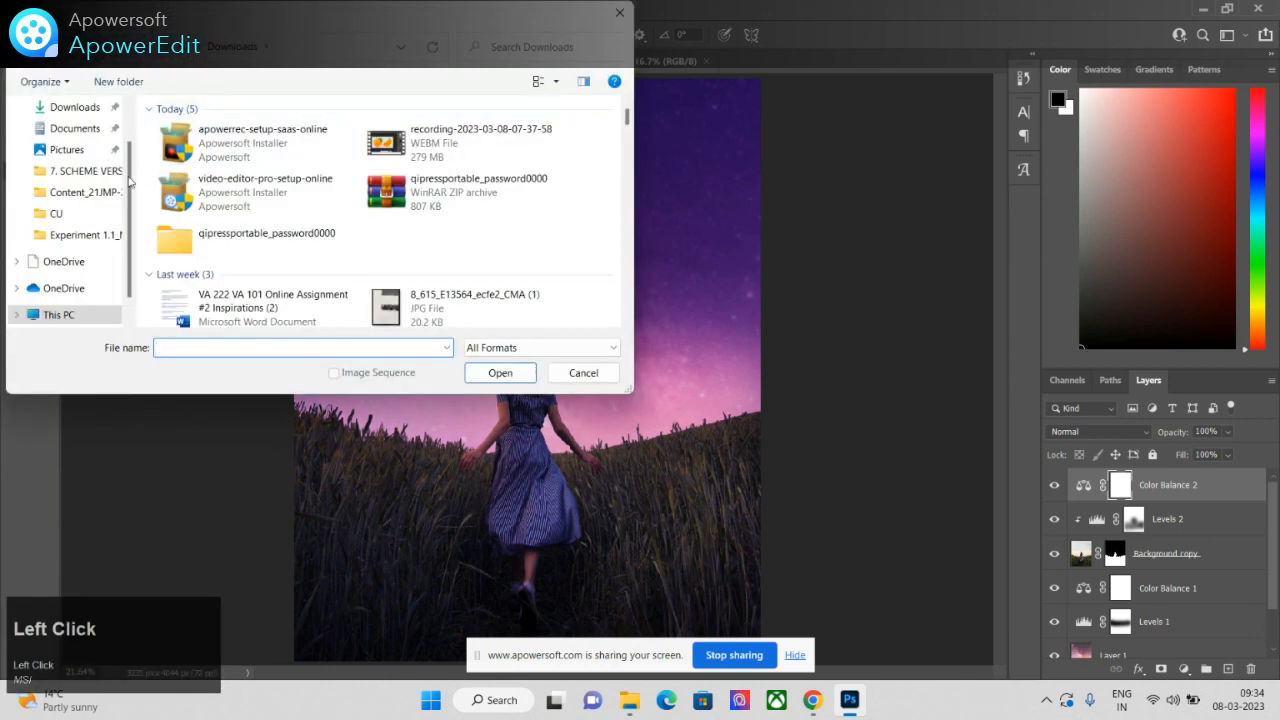
scroll(250, 280, "down", 5)
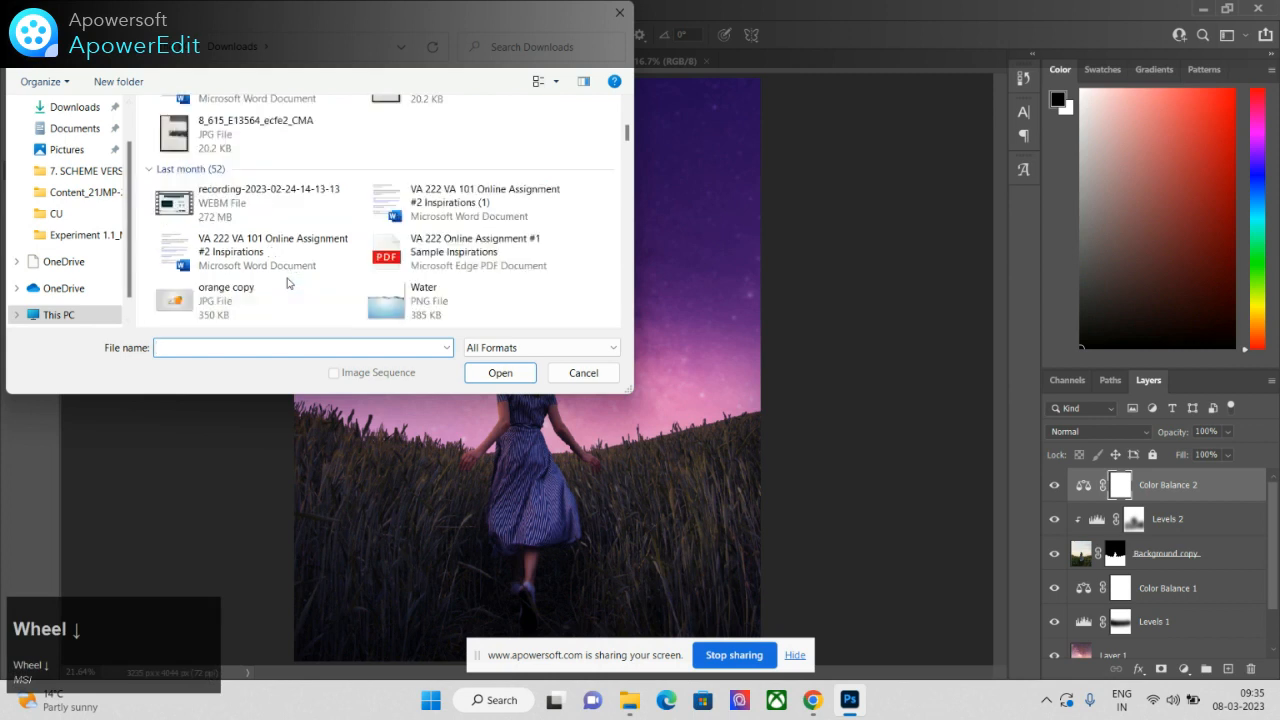
scroll(288, 284, "down", 3)
left_click(252, 300)
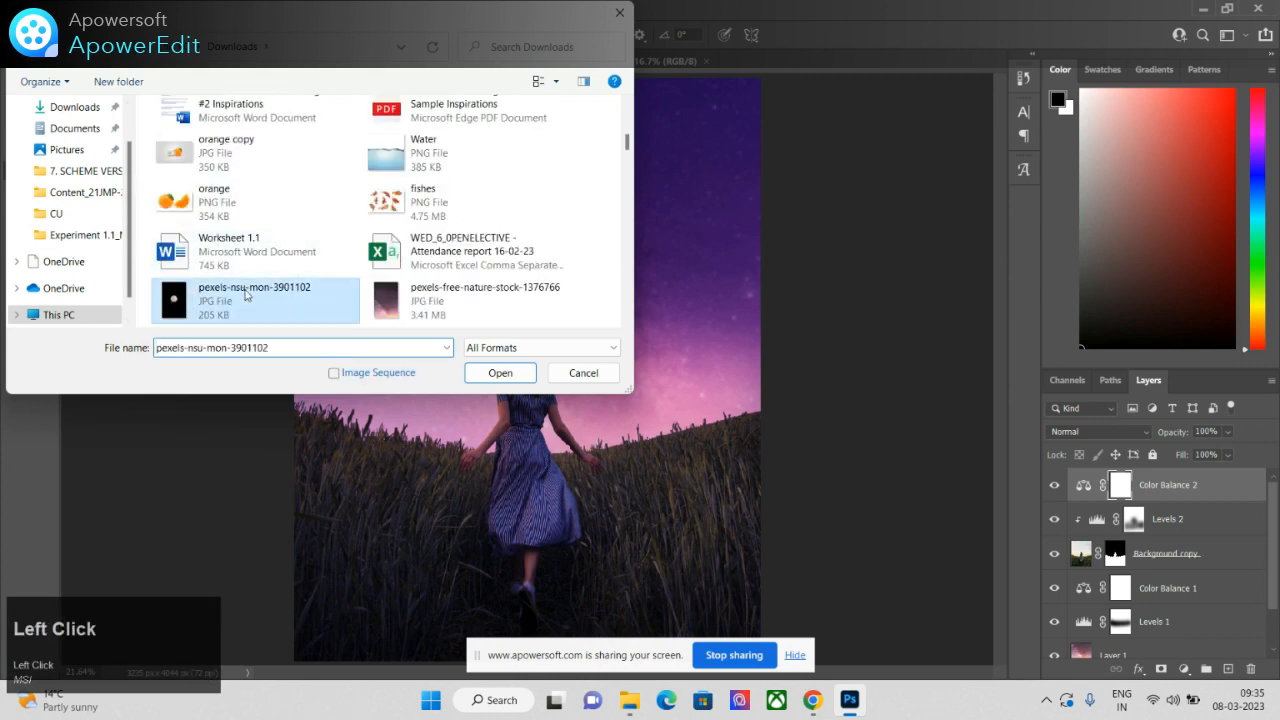
left_click(497, 373)
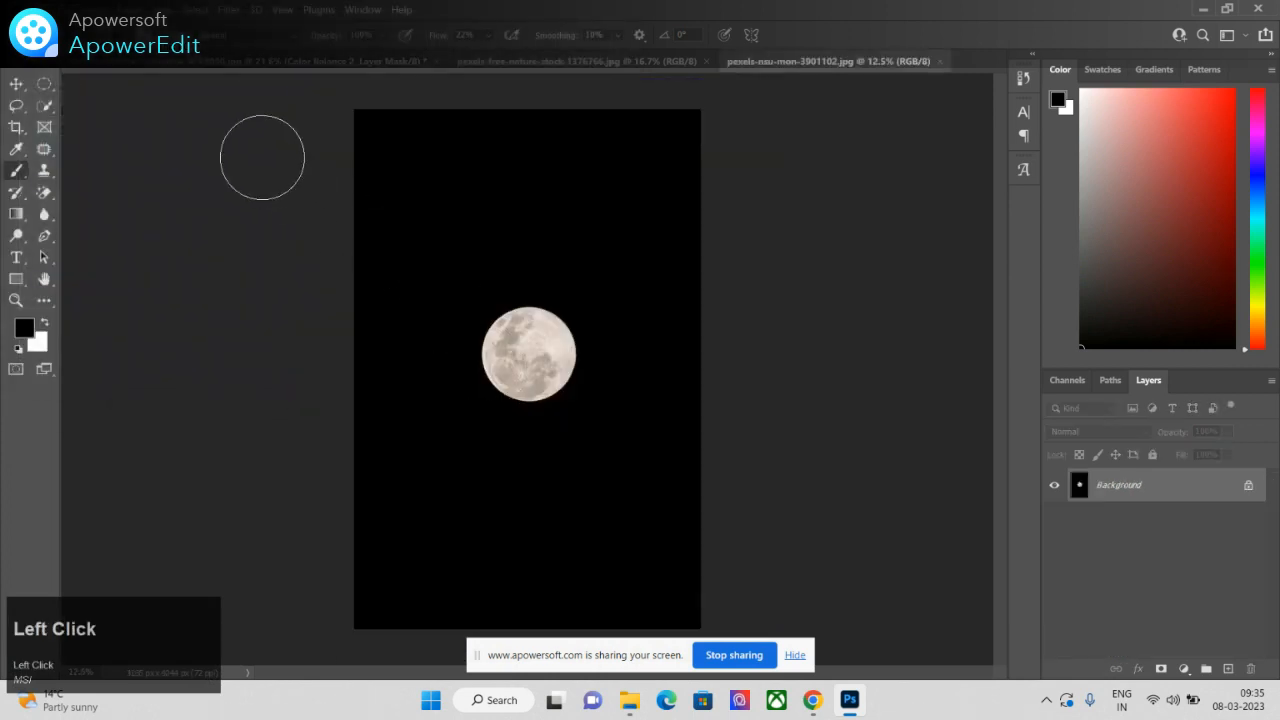
key("v")
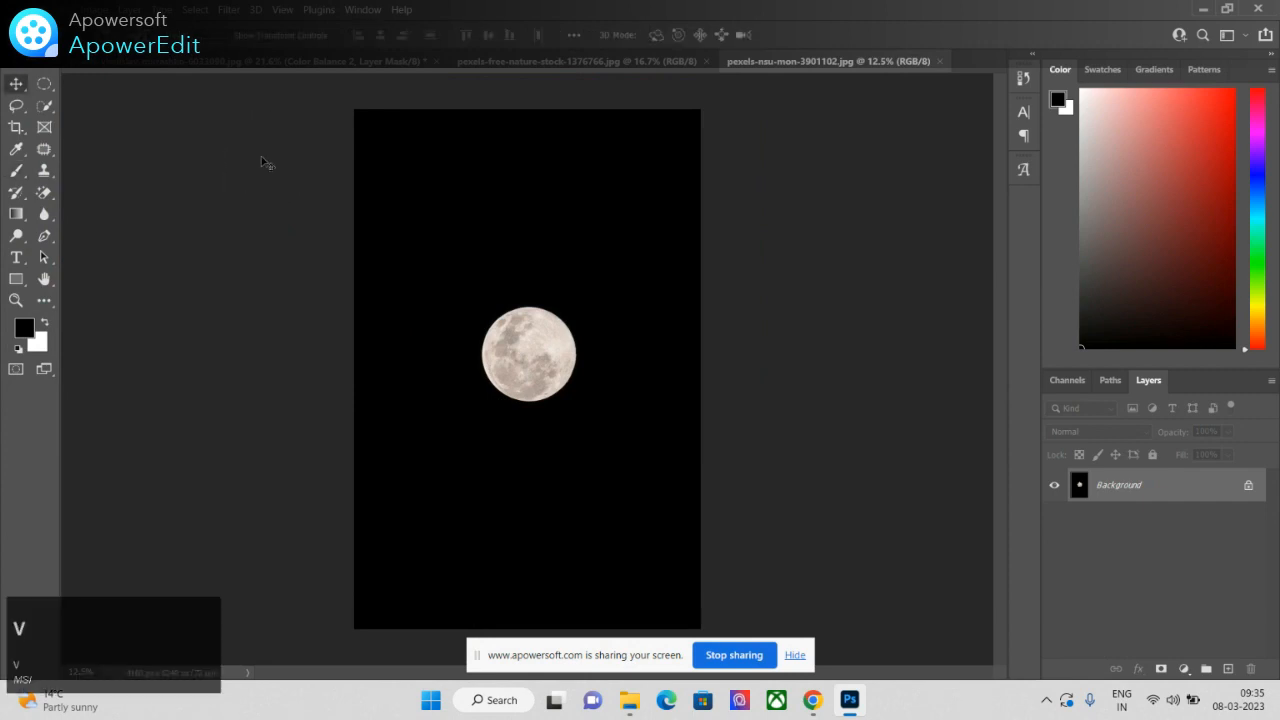
left_click_drag(548, 372, 512, 264)
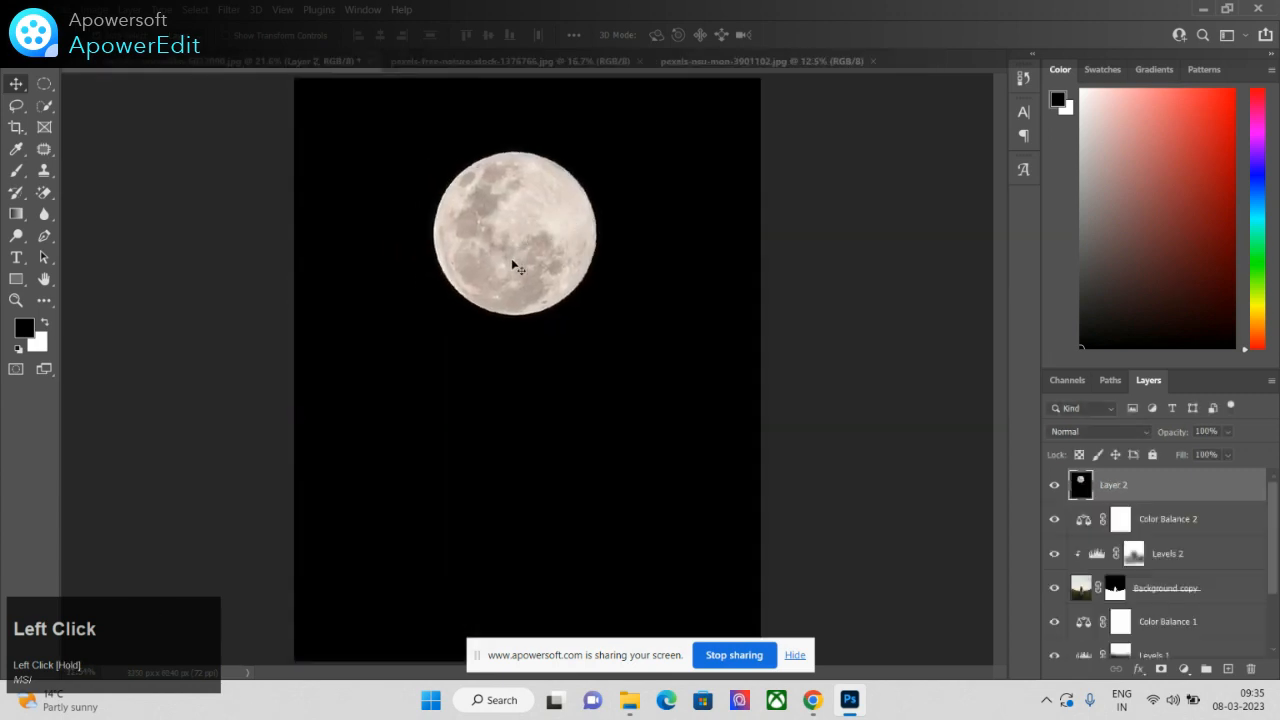
Step: Select the moon with a circular marquee just inside its edge and mask out the black surroundings
left_click(44, 84)
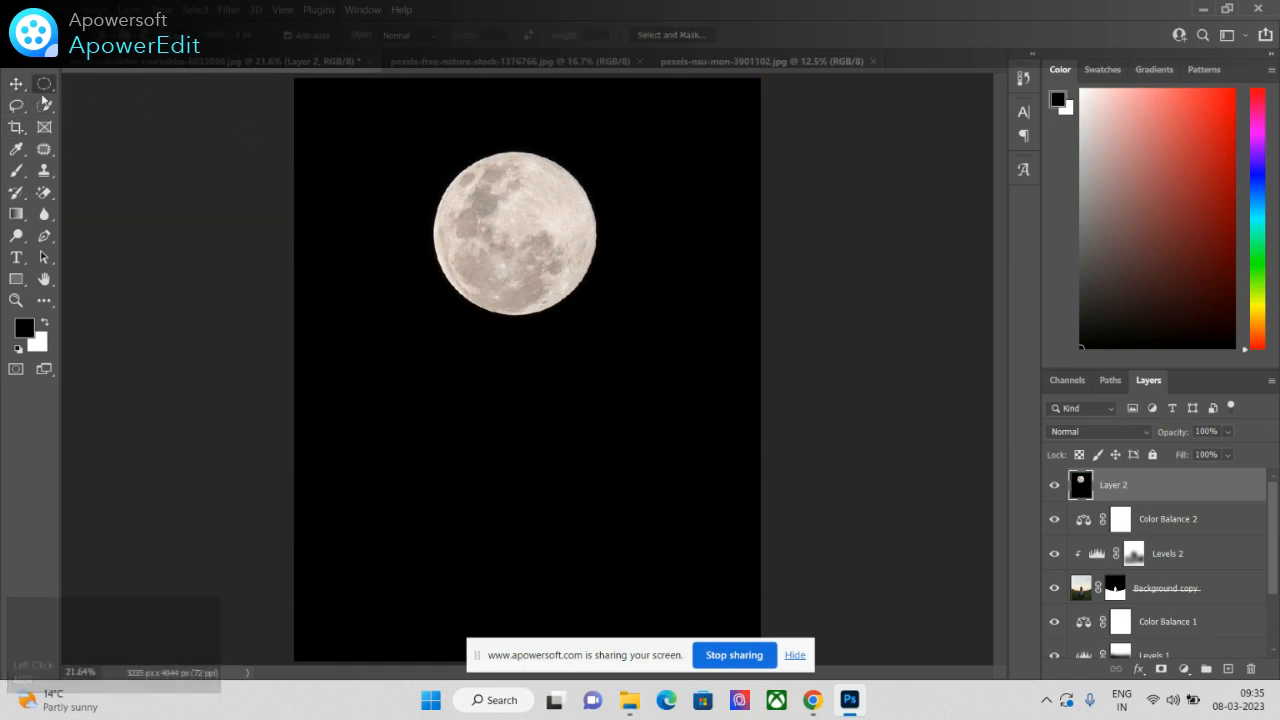
left_click(47, 85)
mouse_move(47, 85)
left_mouse_down()
mouse_move(118, 116)
mouse_move(110, 104)
mouse_move(155, 104)
mouse_move(493, 170)
mouse_move(457, 160)
mouse_move(545, 192)
mouse_move(615, 290)
left_mouse_up()
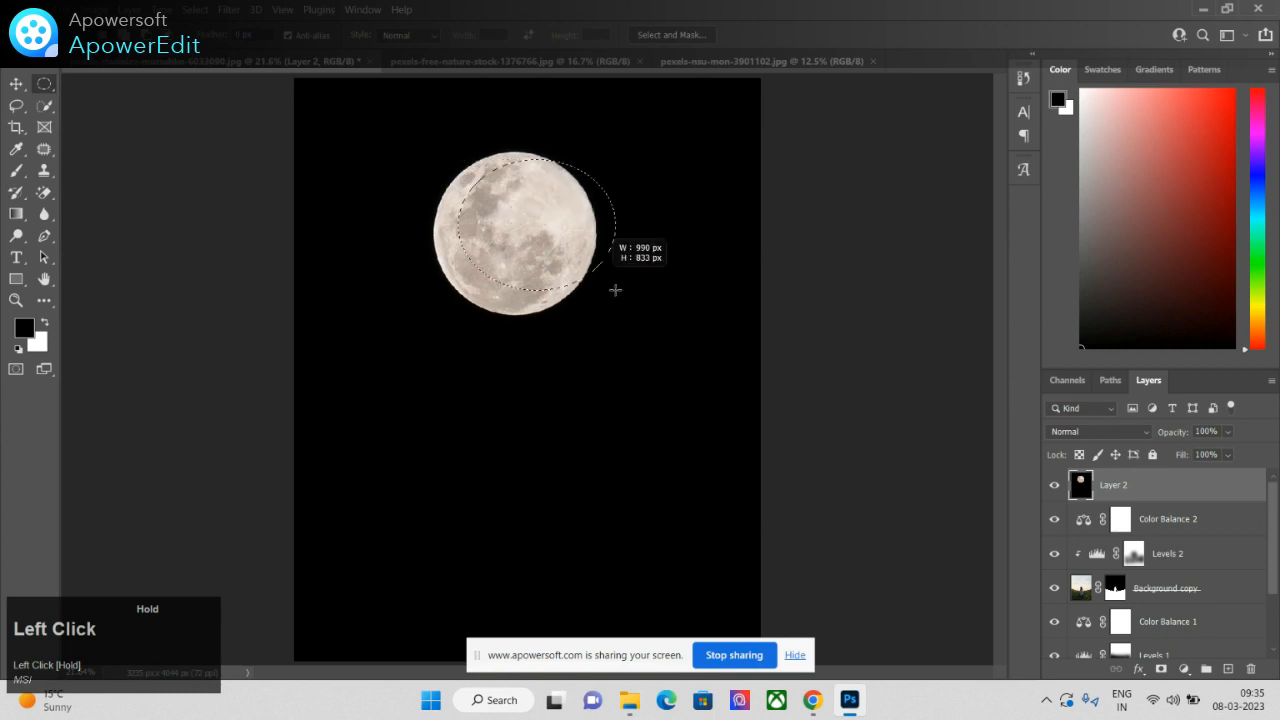
key("shift")
mouse_move(615, 290)
left_mouse_down()
mouse_move(646, 314)
mouse_move(627, 312)
left_mouse_up()
key("space")
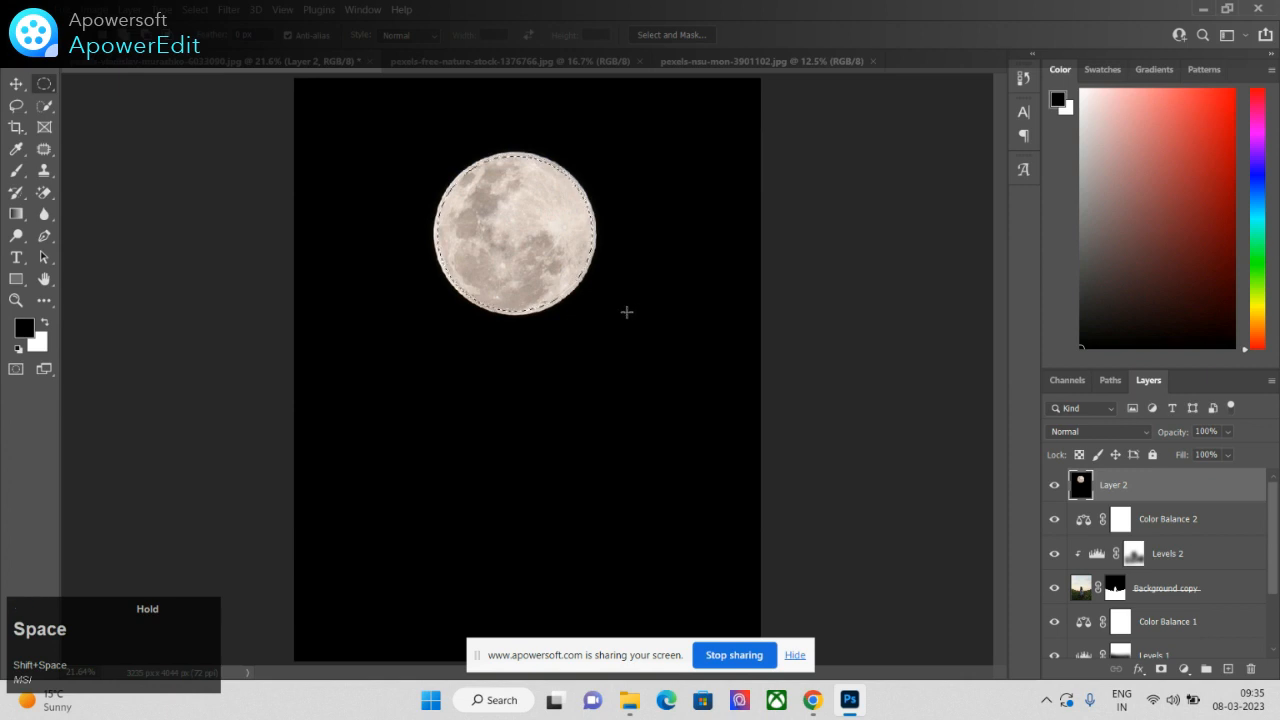
left_click(1160, 670)
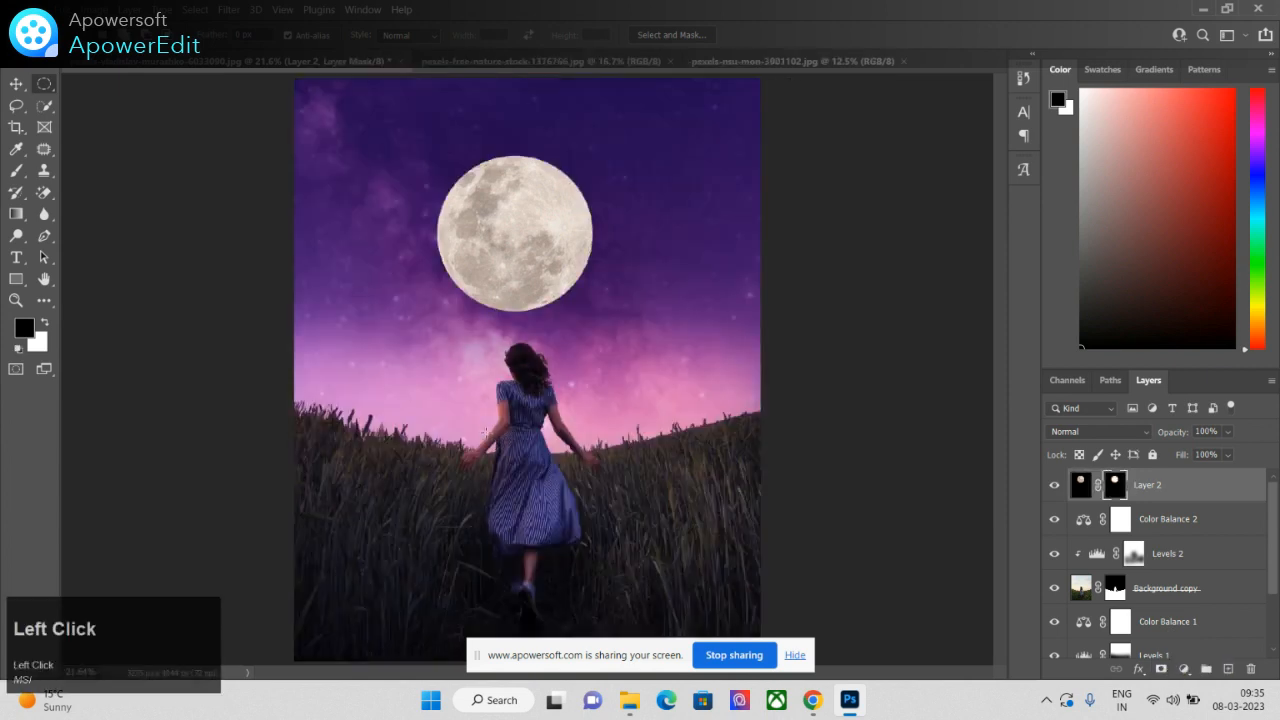
Step: Scale the masked moon down to about a third of its size and place it in the sky above the woman's head
left_click(16, 83)
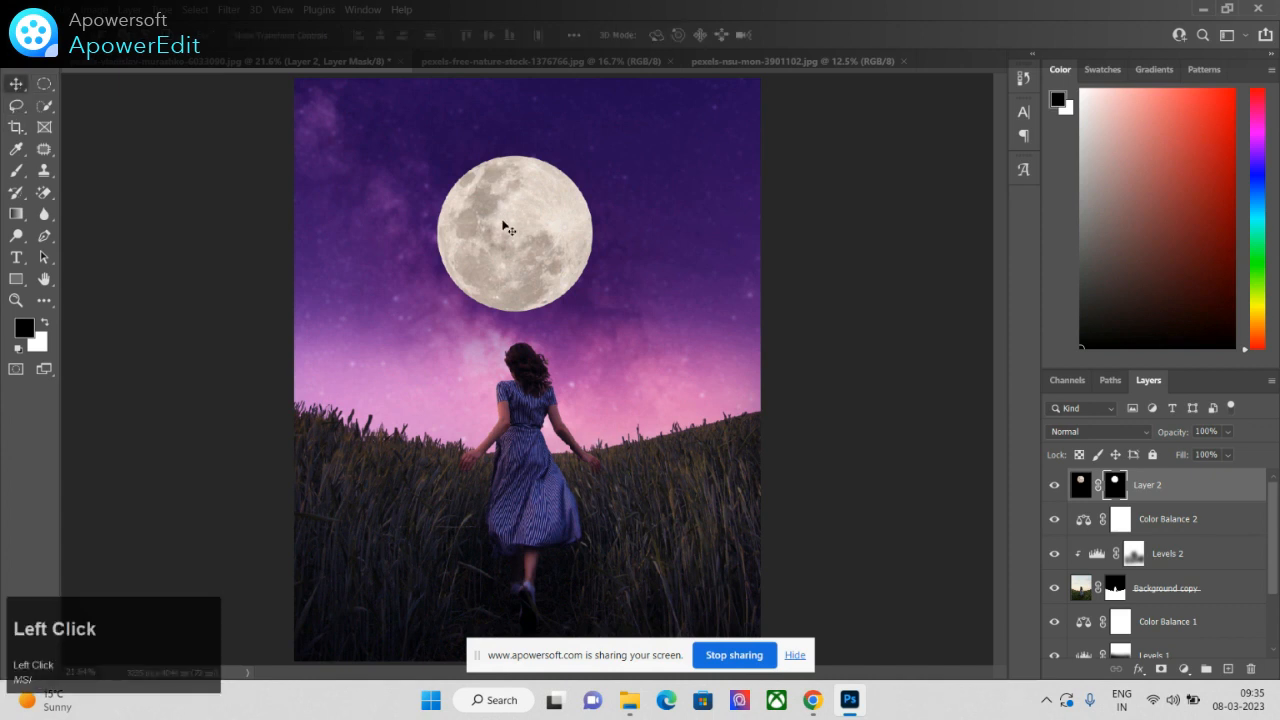
key("ctrl+t")
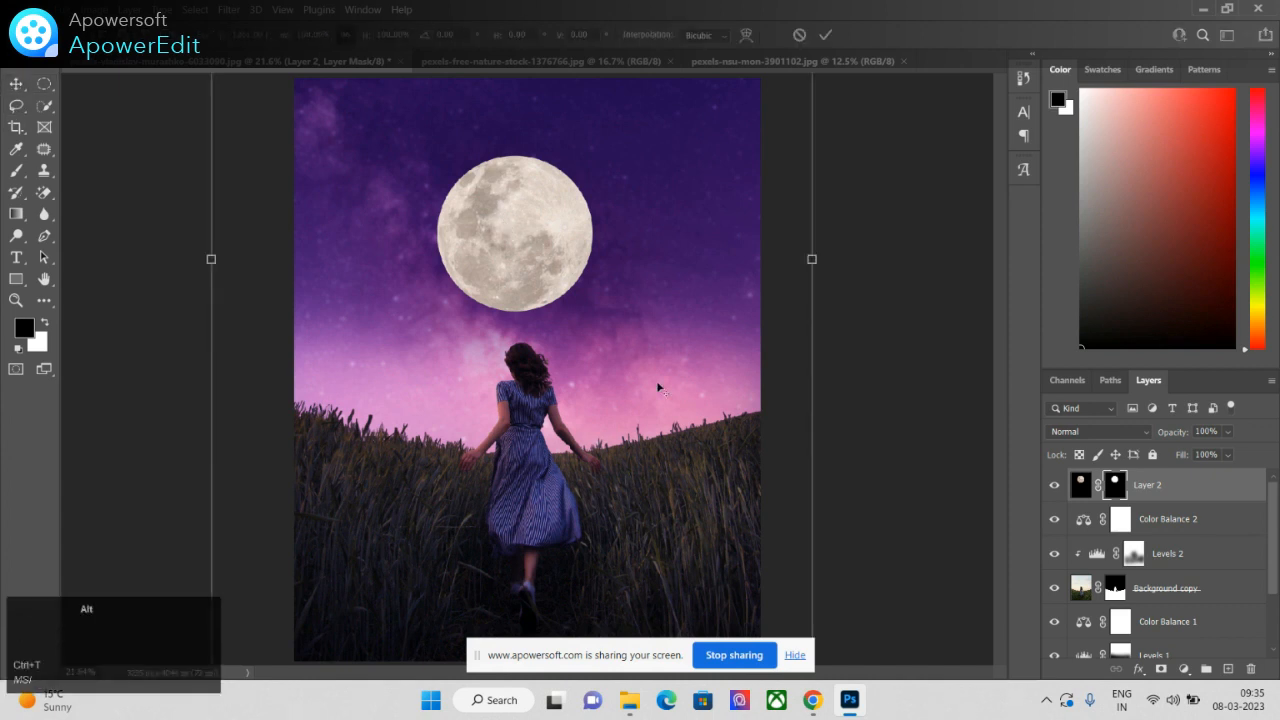
scroll(657, 386, "up", 1)
scroll(657, 386, "down", 2)
left_click_drag(722, 602, 629, 460)
left_click_drag(500, 288, 512, 267)
left_click_drag(640, 441, 631, 425)
left_click_drag(540, 283, 535, 277)
key("Return")
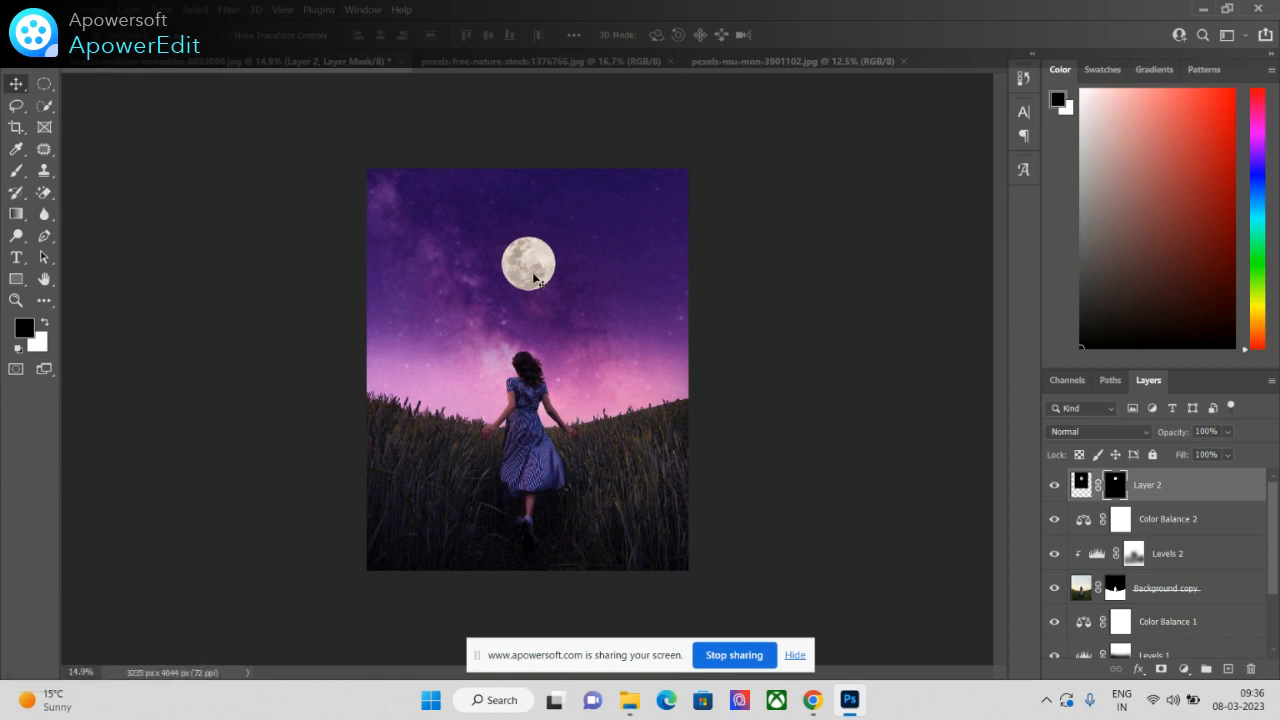
Step: Add a Levels adjustment clipped to the moon layer and lower its white output level to 46
left_click(1183, 672)
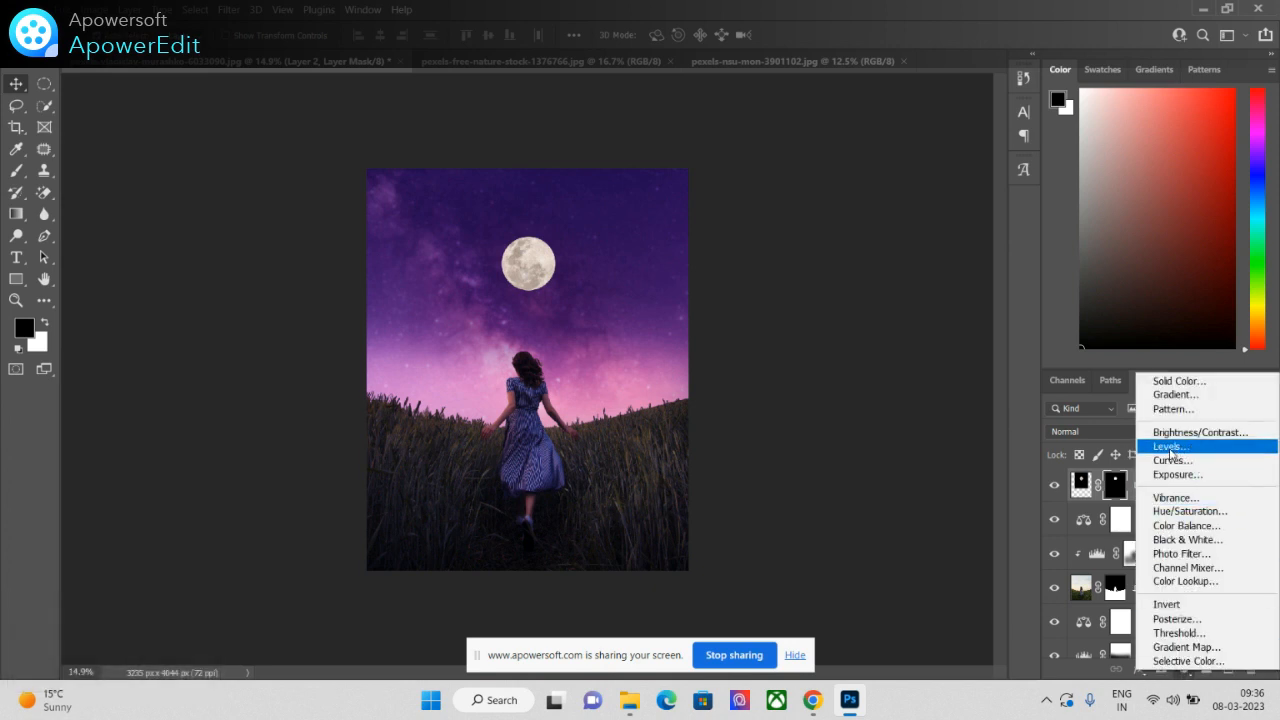
left_click(1170, 449)
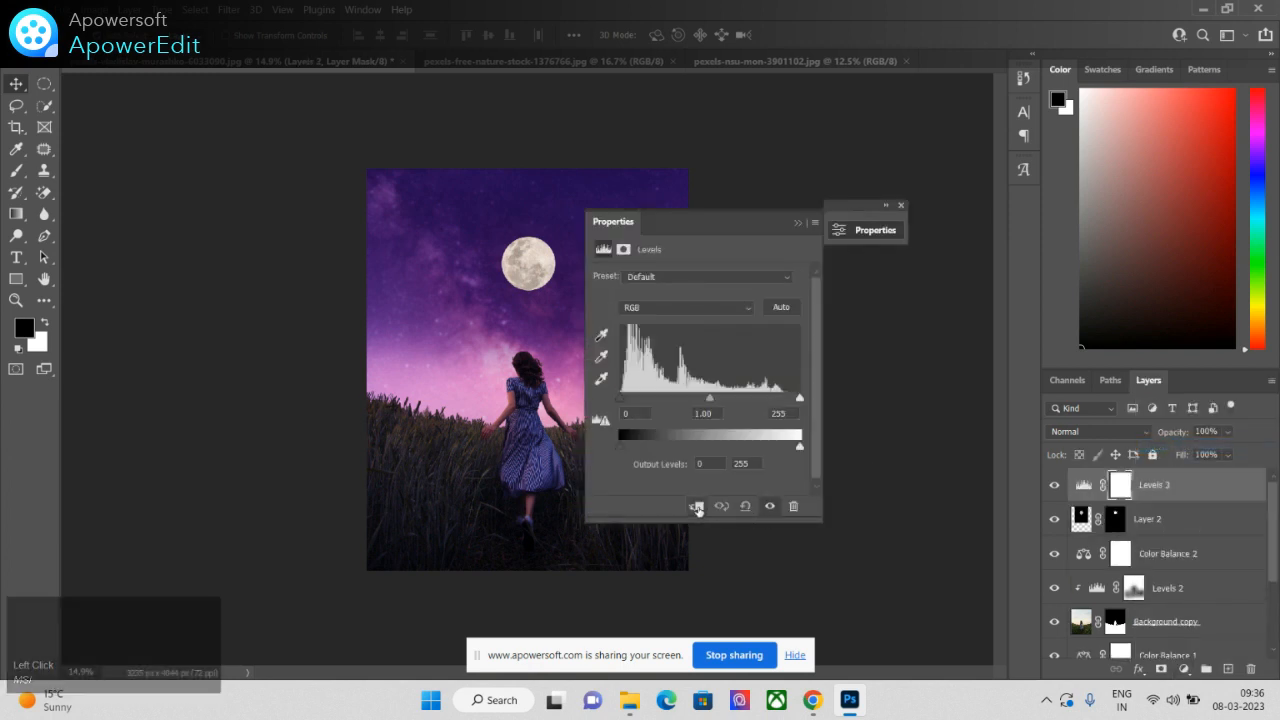
left_click(697, 507)
left_click_drag(702, 226, 800, 236)
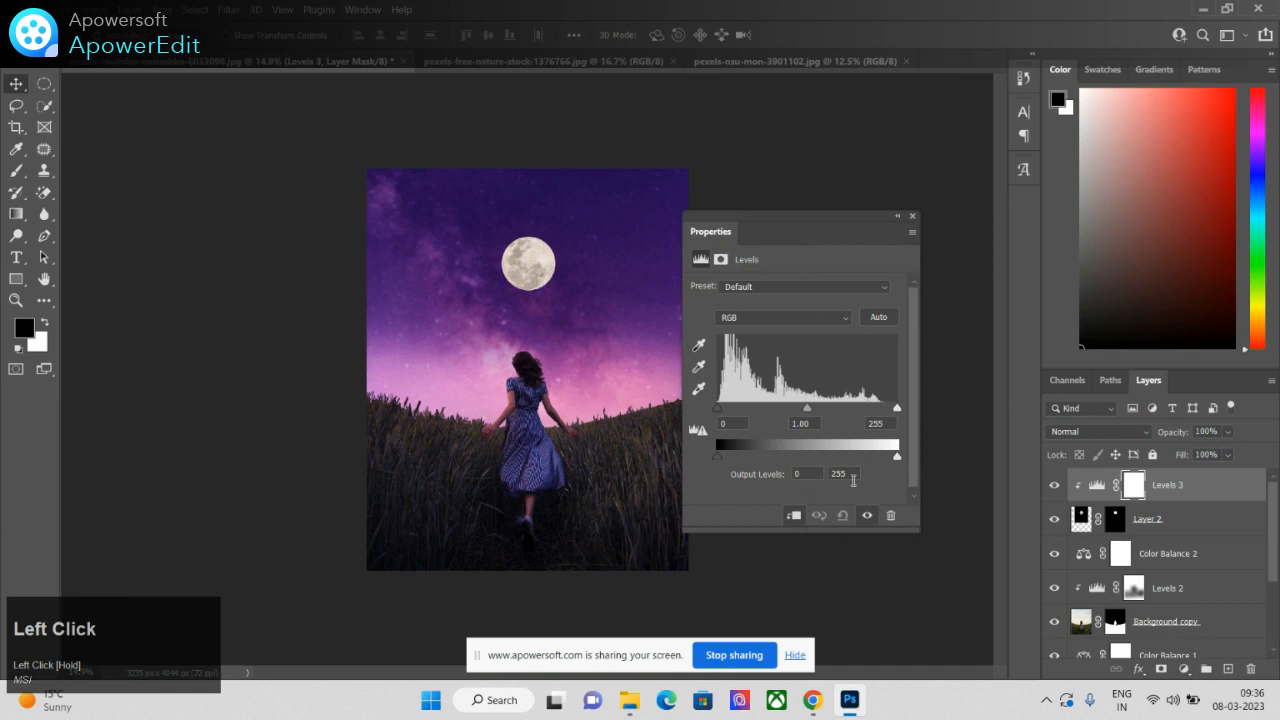
left_click_drag(897, 458, 751, 461)
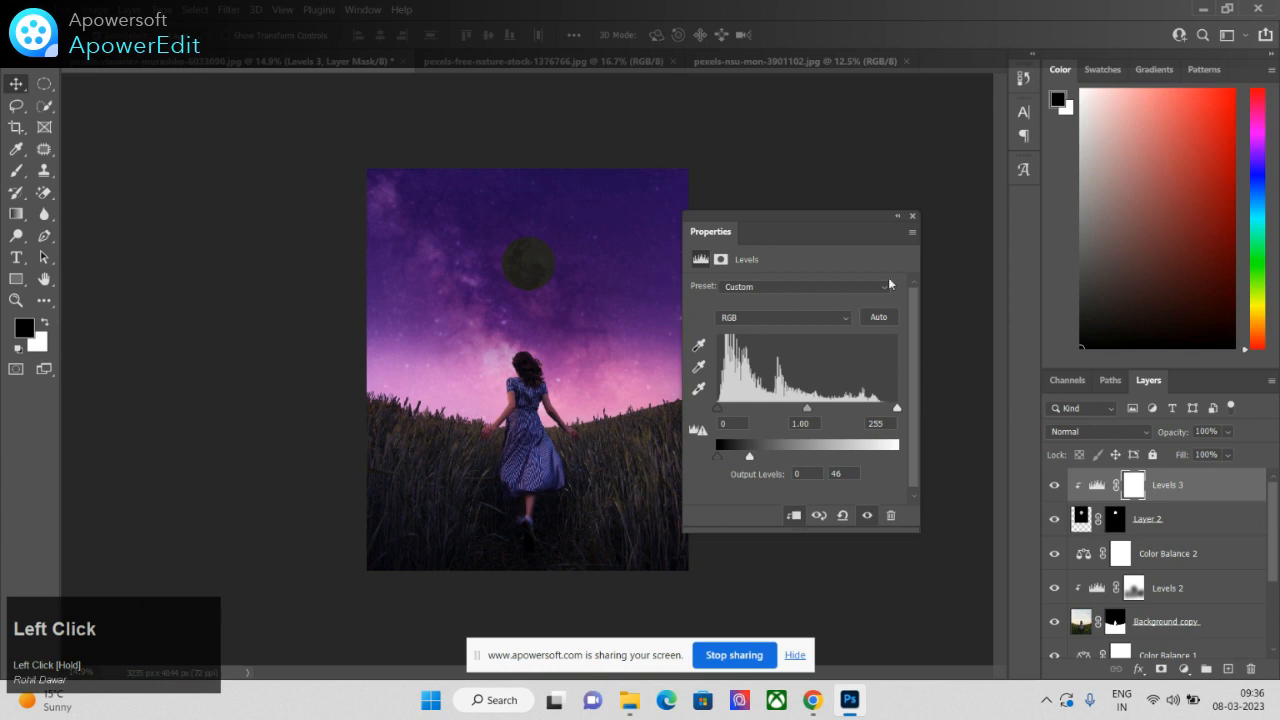
left_click(912, 216)
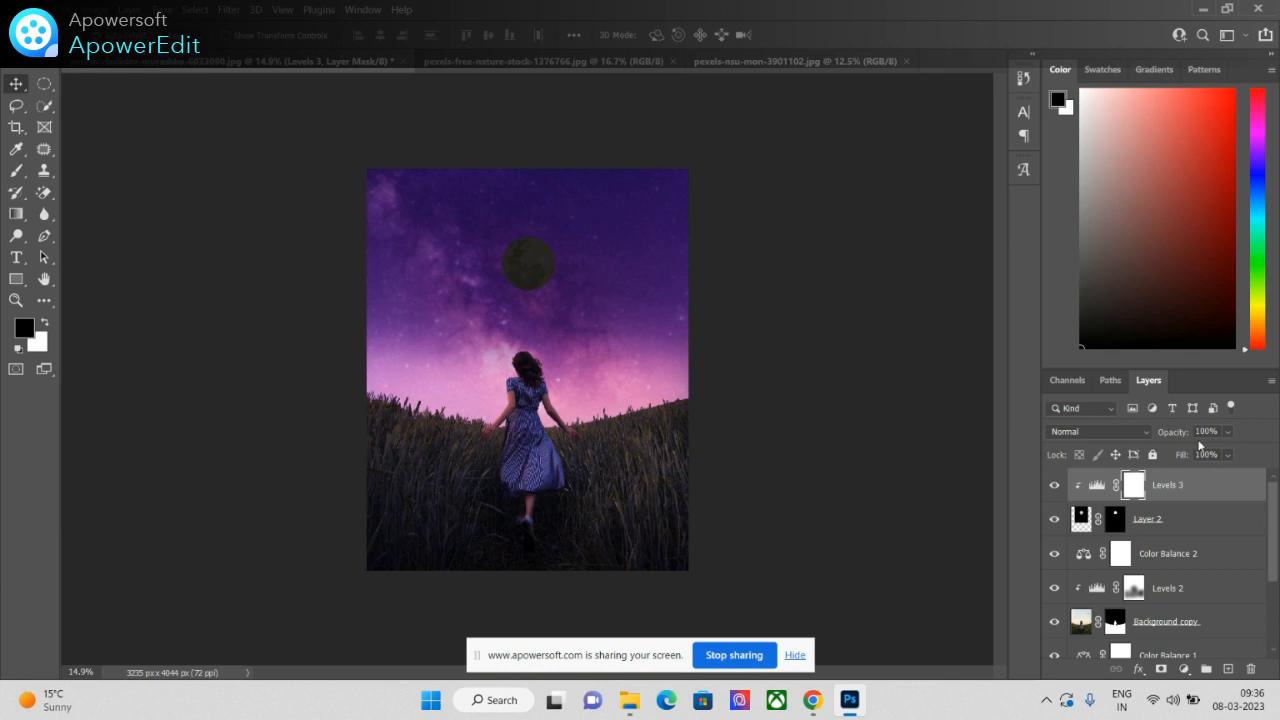
Step: Paint black on the Levels 3 mask along the moon's left and lower edge with a smaller brush at 10% flow to reveal a bright crescent
left_click(1132, 489)
key("b")
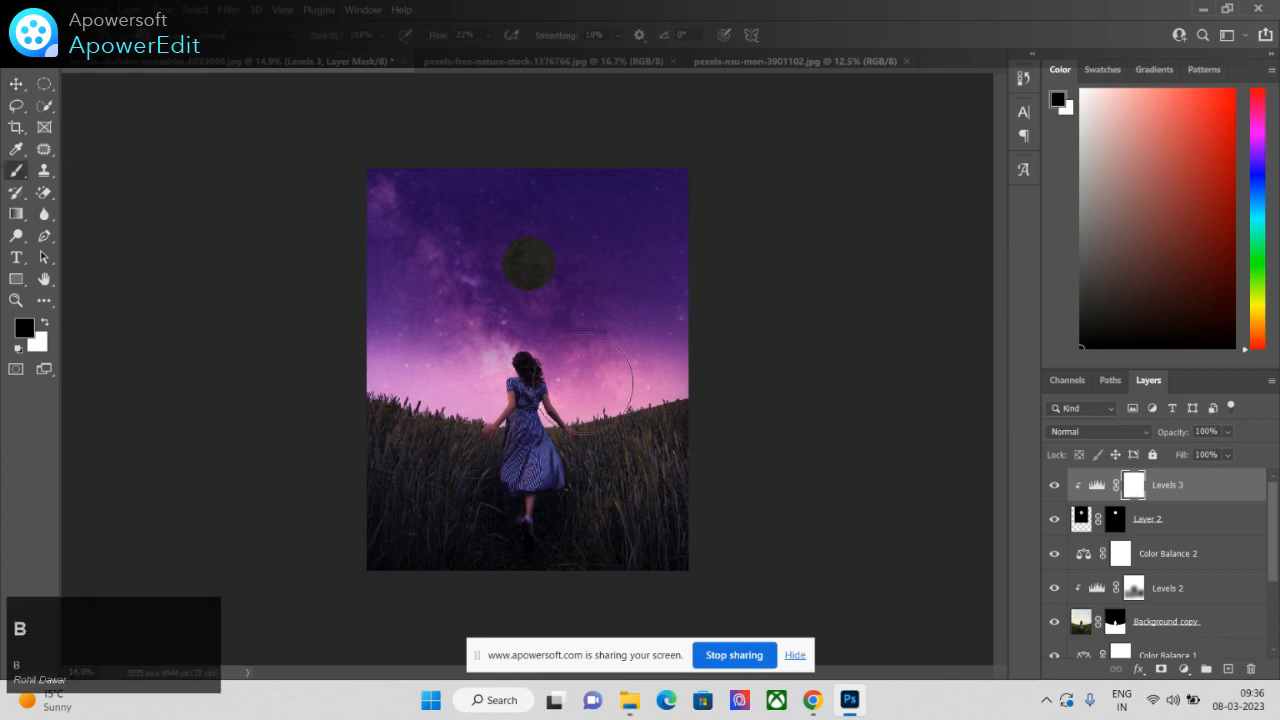
scroll(596, 372, "up", 5, "alt")
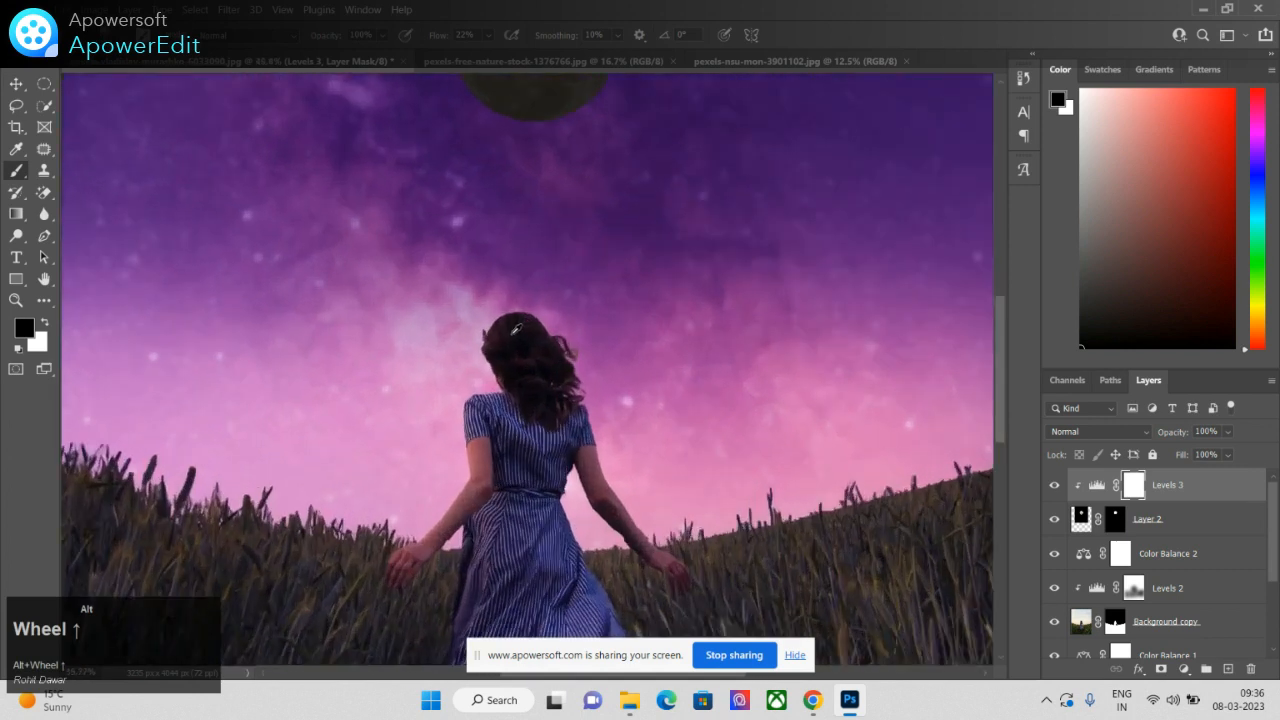
key("space")
left_click_drag(517, 303, 525, 490)
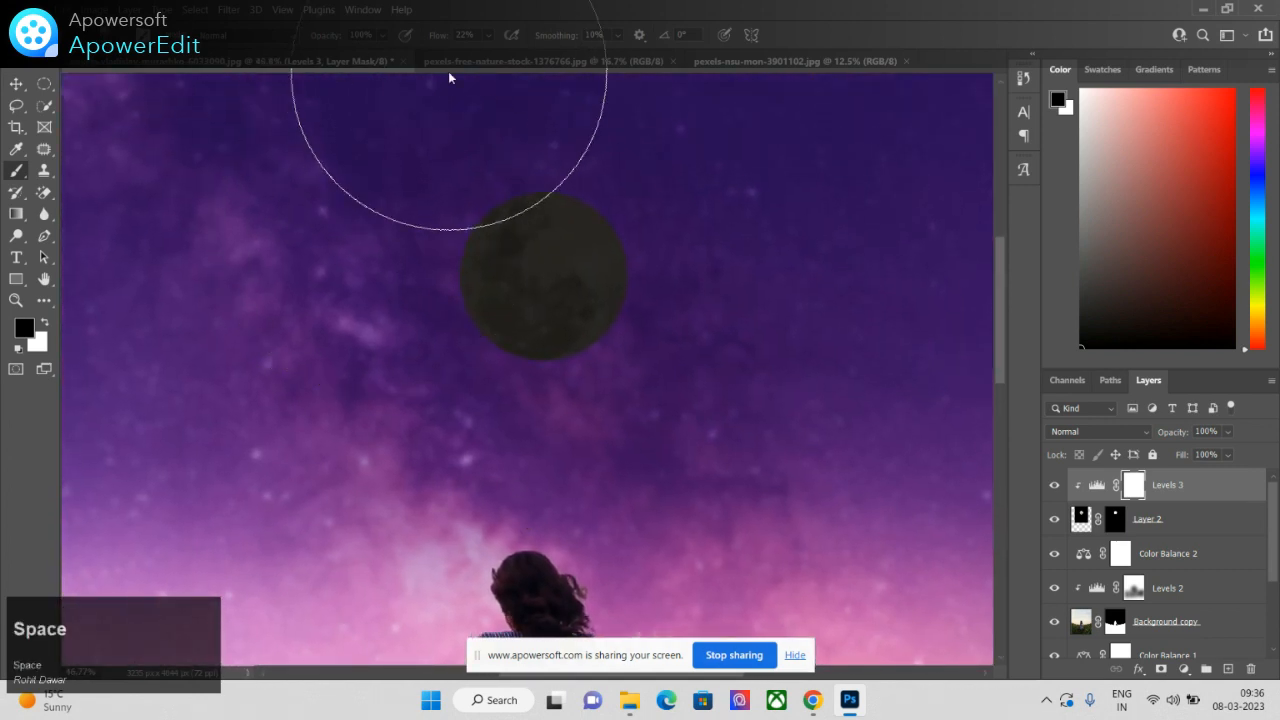
left_click(487, 37)
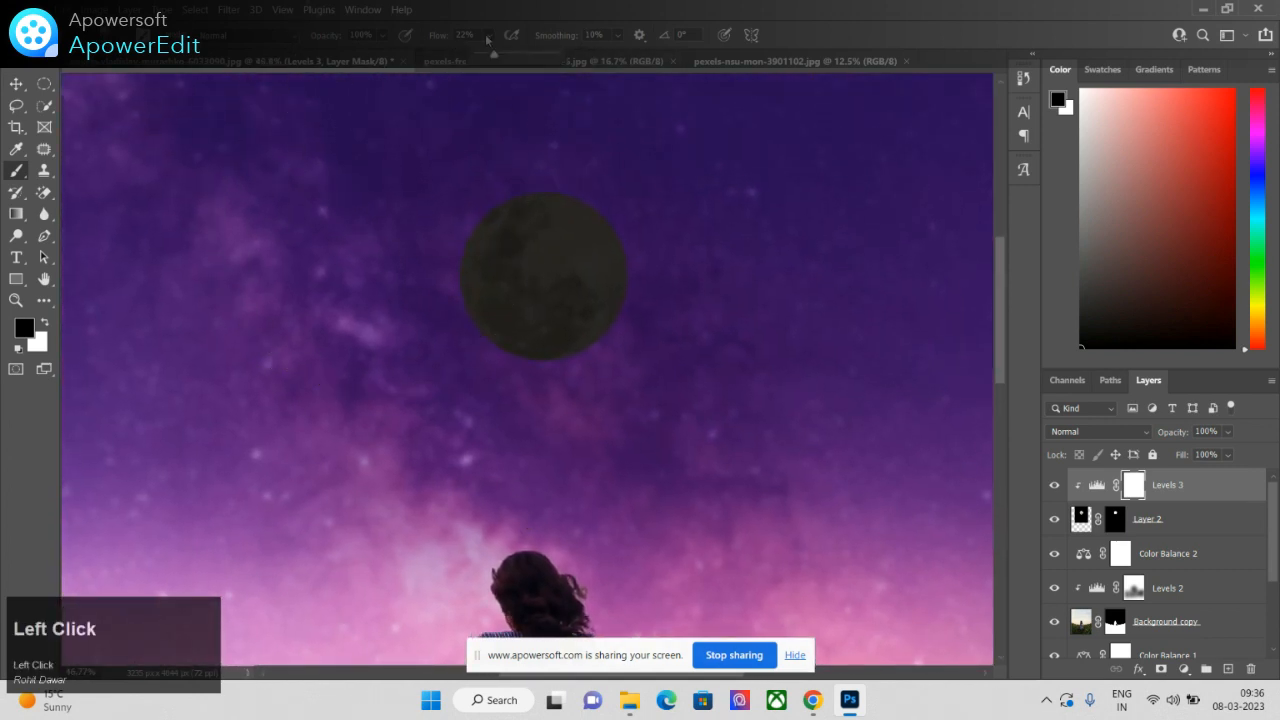
left_click_drag(495, 56, 486, 60)
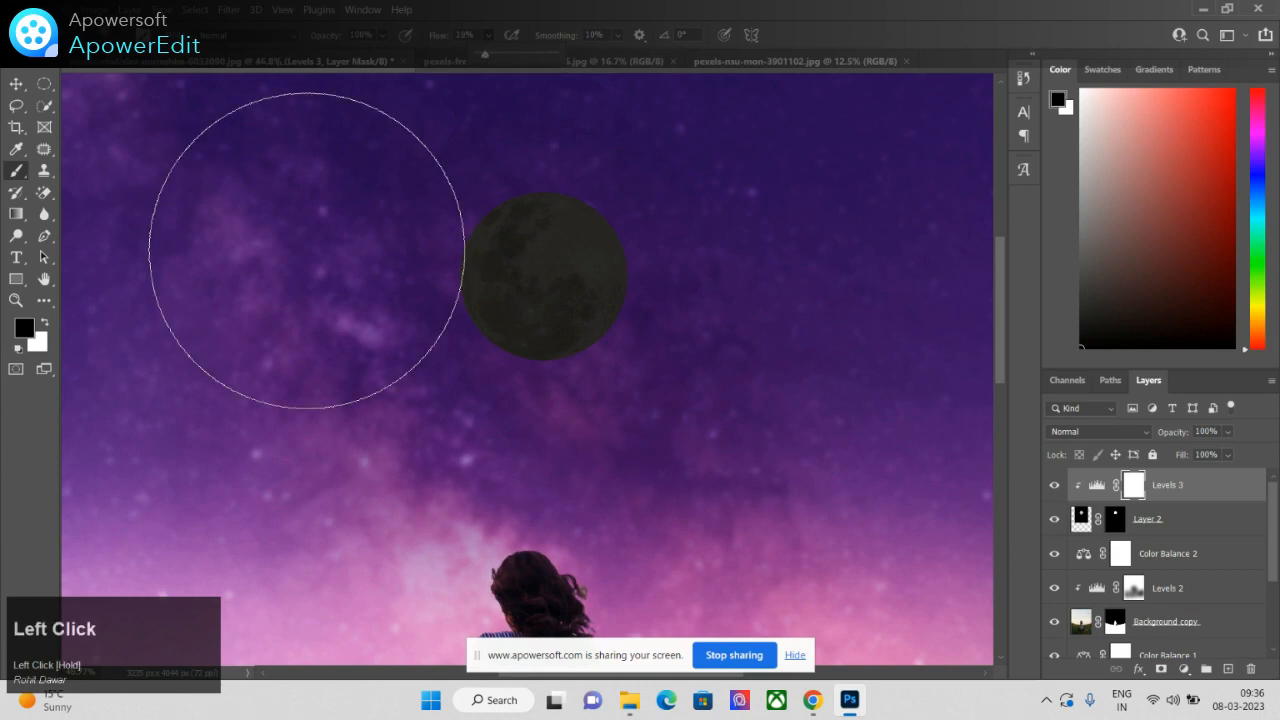
key("bracketleft")
key("bracketleft")
key("bracketleft")
key("bracketleft")
key("bracketleft")
key("bracketleft")
key("bracketleft")
key("bracketleft")
key("bracketleft")
key("bracketleft")
key("bracketleft")
key("bracketleft")
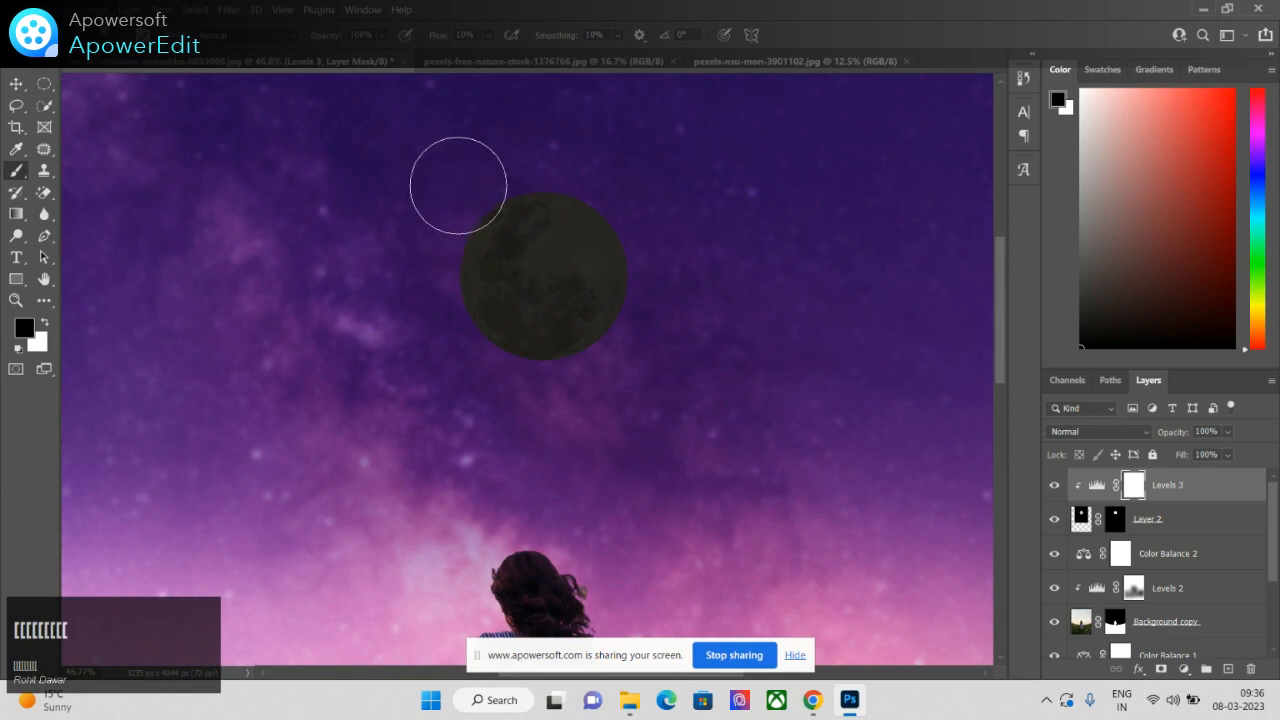
mouse_move(487, 184)
left_mouse_down()
mouse_move(456, 207)
mouse_move(429, 265)
mouse_move(491, 190)
mouse_move(521, 181)
mouse_move(459, 236)
mouse_move(453, 282)
mouse_move(481, 337)
mouse_move(531, 361)
mouse_move(631, 340)
mouse_move(567, 361)
mouse_move(485, 349)
mouse_move(468, 331)
mouse_move(448, 274)
mouse_move(461, 238)
mouse_move(483, 201)
mouse_move(525, 179)
mouse_move(495, 188)
mouse_move(449, 303)
left_mouse_up()
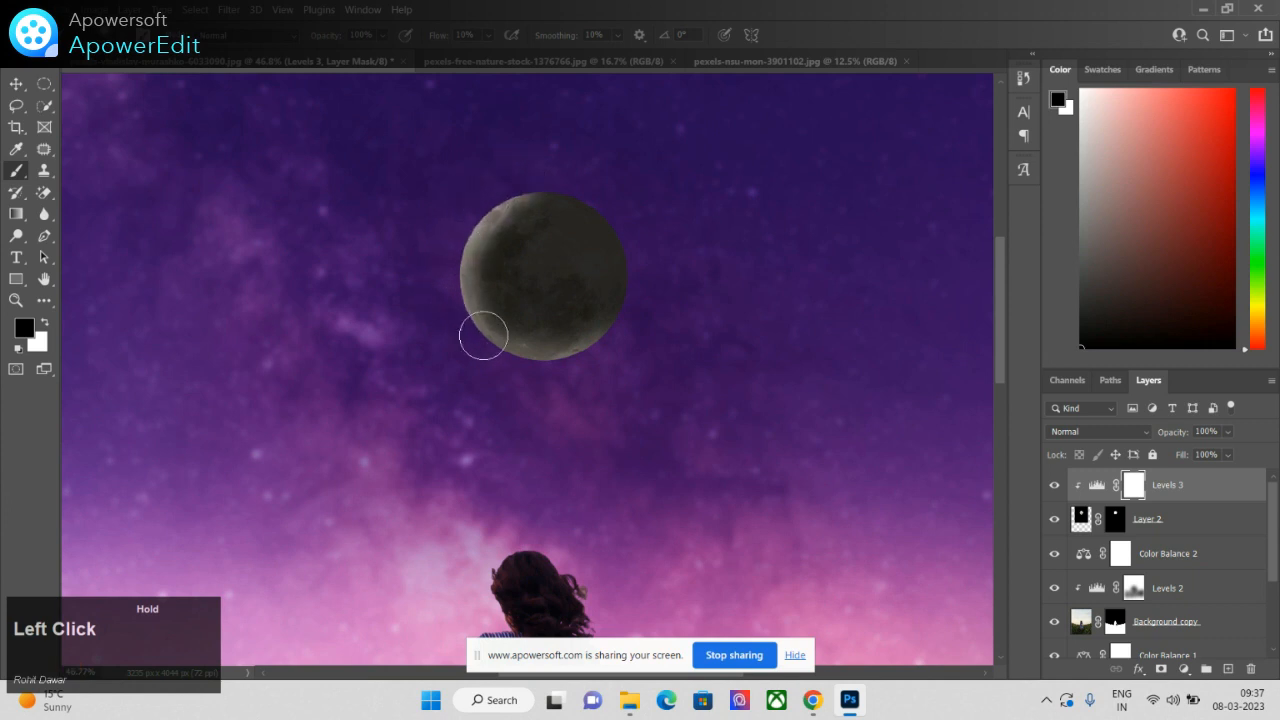
mouse_move(598, 348)
left_mouse_down()
mouse_move(687, 331)
mouse_move(617, 382)
mouse_move(531, 380)
mouse_move(474, 314)
mouse_move(458, 268)
mouse_move(471, 205)
mouse_move(499, 171)
mouse_move(485, 195)
mouse_move(512, 183)
mouse_move(467, 237)
mouse_move(441, 230)
mouse_move(409, 282)
mouse_move(410, 192)
left_mouse_up()
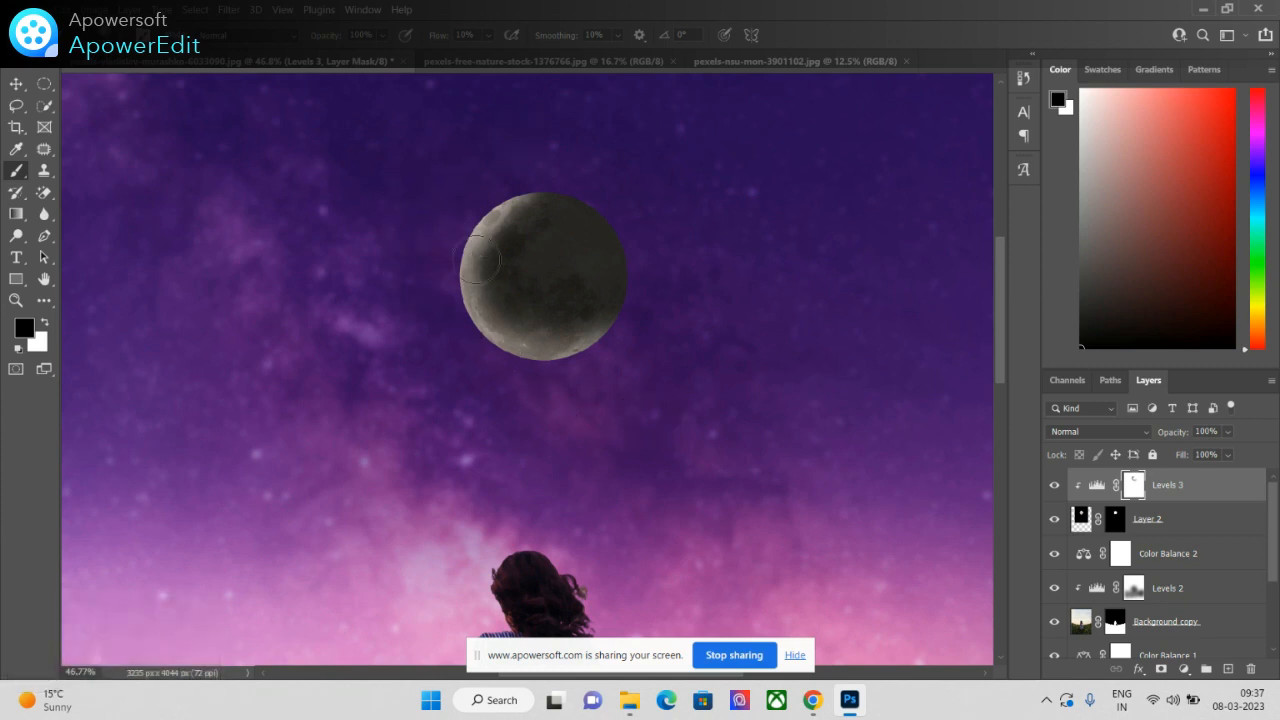
mouse_move(519, 184)
left_mouse_down()
mouse_move(500, 191)
mouse_move(466, 249)
mouse_move(468, 298)
mouse_move(493, 338)
mouse_move(540, 351)
mouse_move(623, 340)
mouse_move(520, 363)
mouse_move(465, 317)
mouse_move(452, 254)
mouse_move(494, 190)
mouse_move(486, 174)
mouse_move(491, 200)
mouse_move(541, 177)
mouse_move(285, 158)
mouse_move(393, 206)
mouse_move(482, 222)
mouse_move(462, 262)
mouse_move(478, 320)
mouse_move(580, 362)
mouse_move(491, 333)
mouse_move(454, 277)
mouse_move(507, 176)
mouse_move(414, 237)
mouse_move(335, 205)
left_mouse_up()
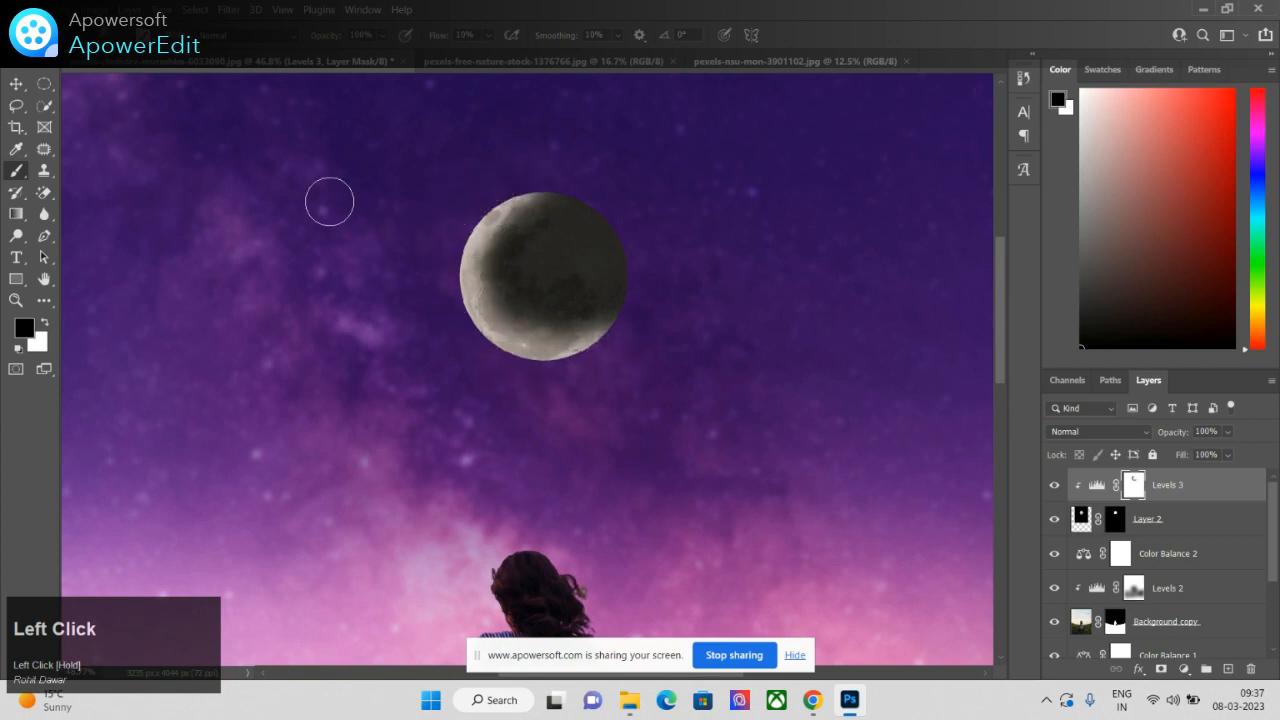
mouse_move(433, 194)
left_mouse_down()
mouse_move(500, 194)
mouse_move(484, 189)
mouse_move(451, 242)
mouse_move(431, 309)
mouse_move(469, 397)
left_mouse_up()
Step: Add a clipped Brightness/Contrast adjustment directly above the moon layer with brightness 40 and contrast 100
left_click(1159, 521)
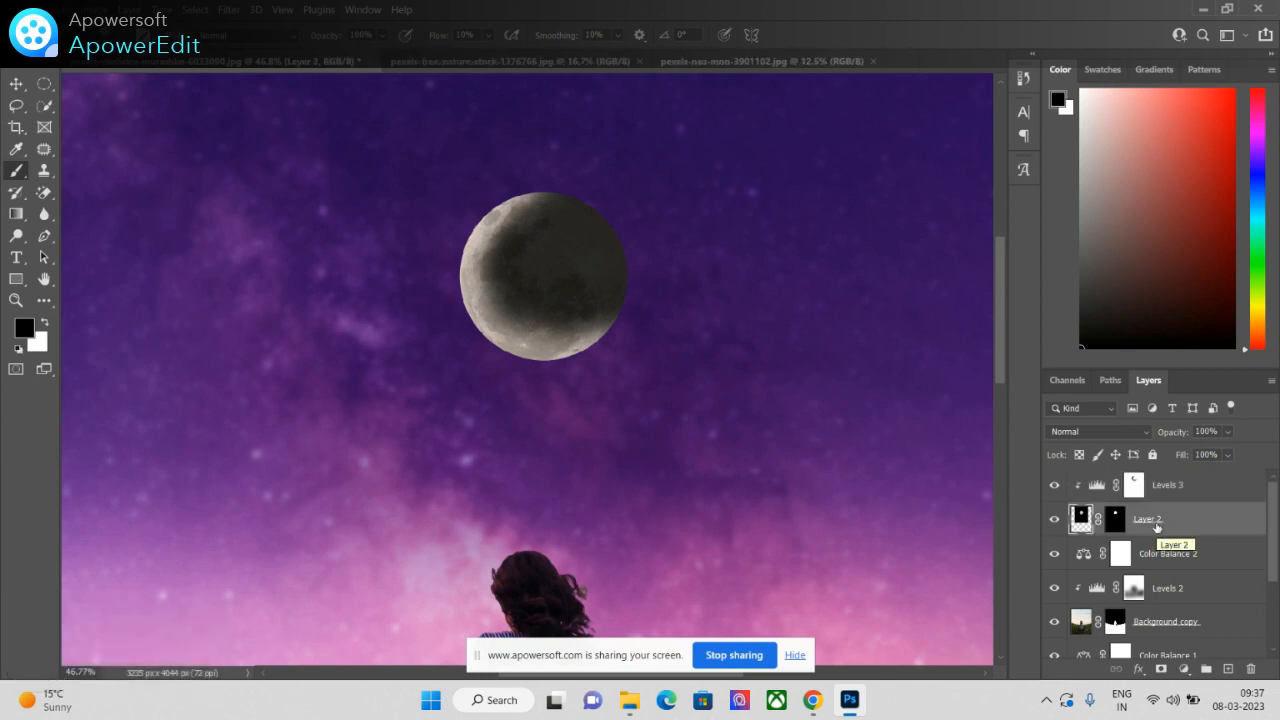
left_click(1185, 670)
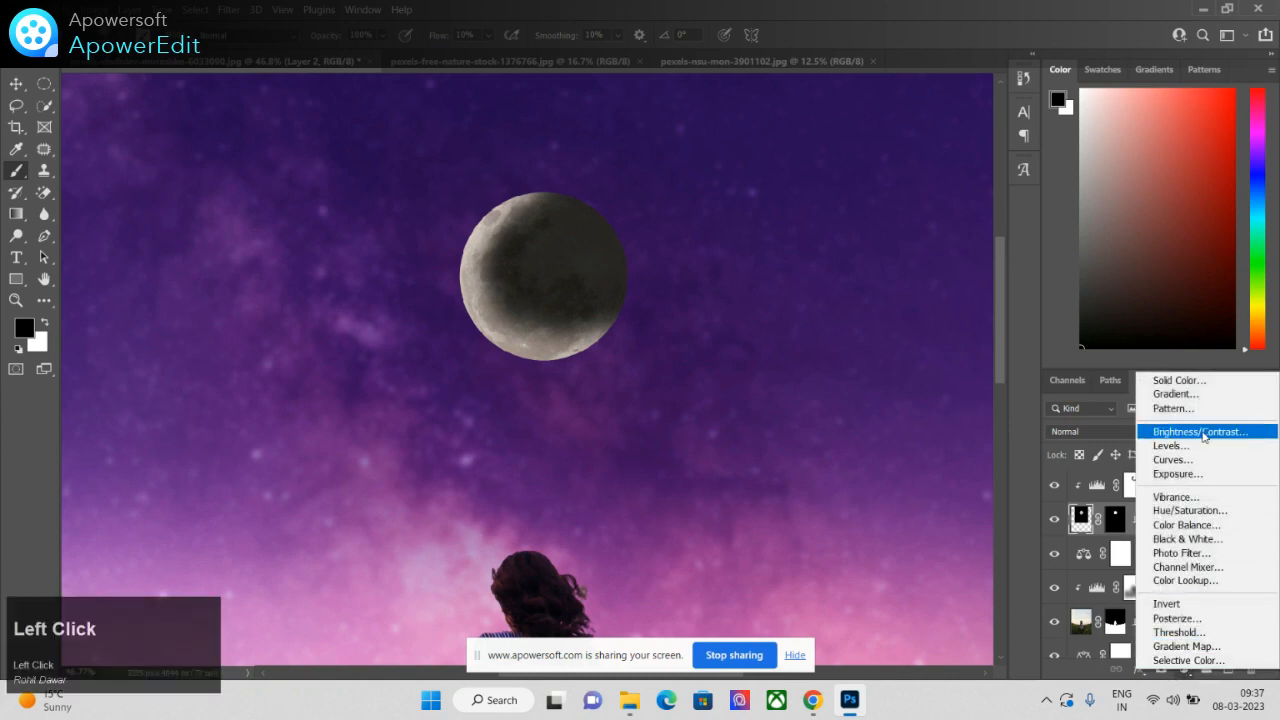
left_click(1204, 432)
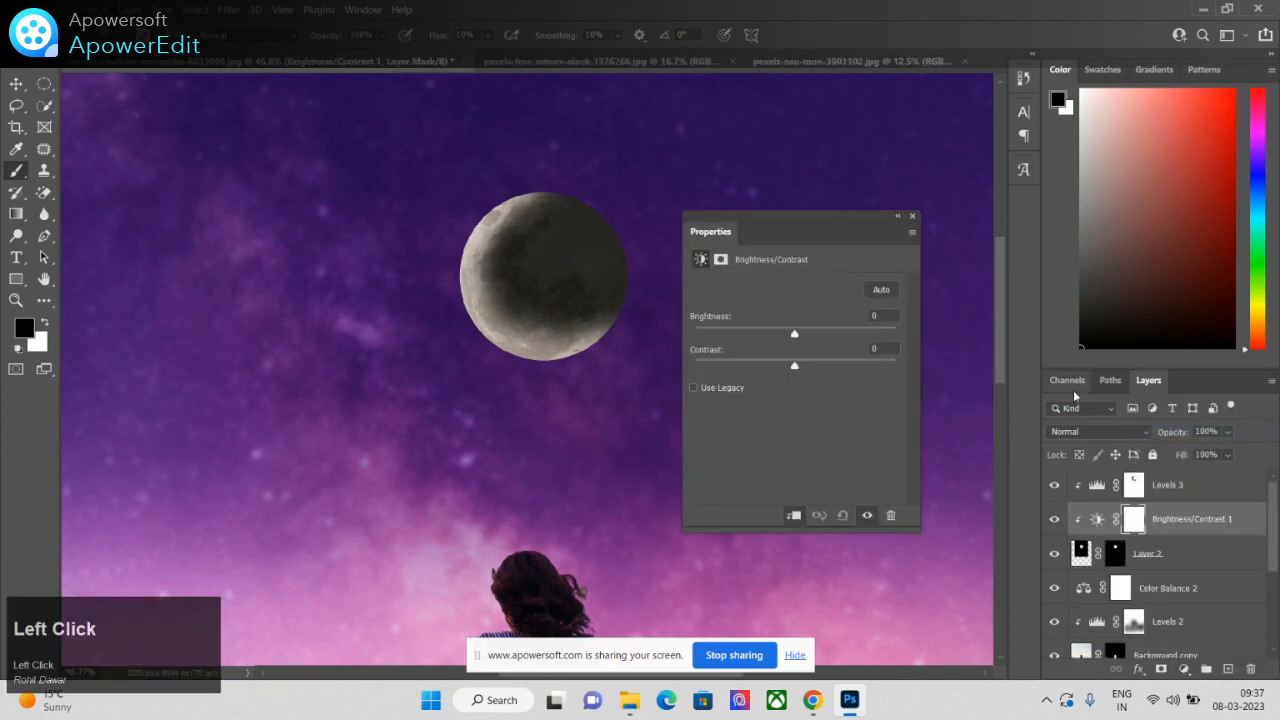
left_click_drag(795, 336, 821, 337)
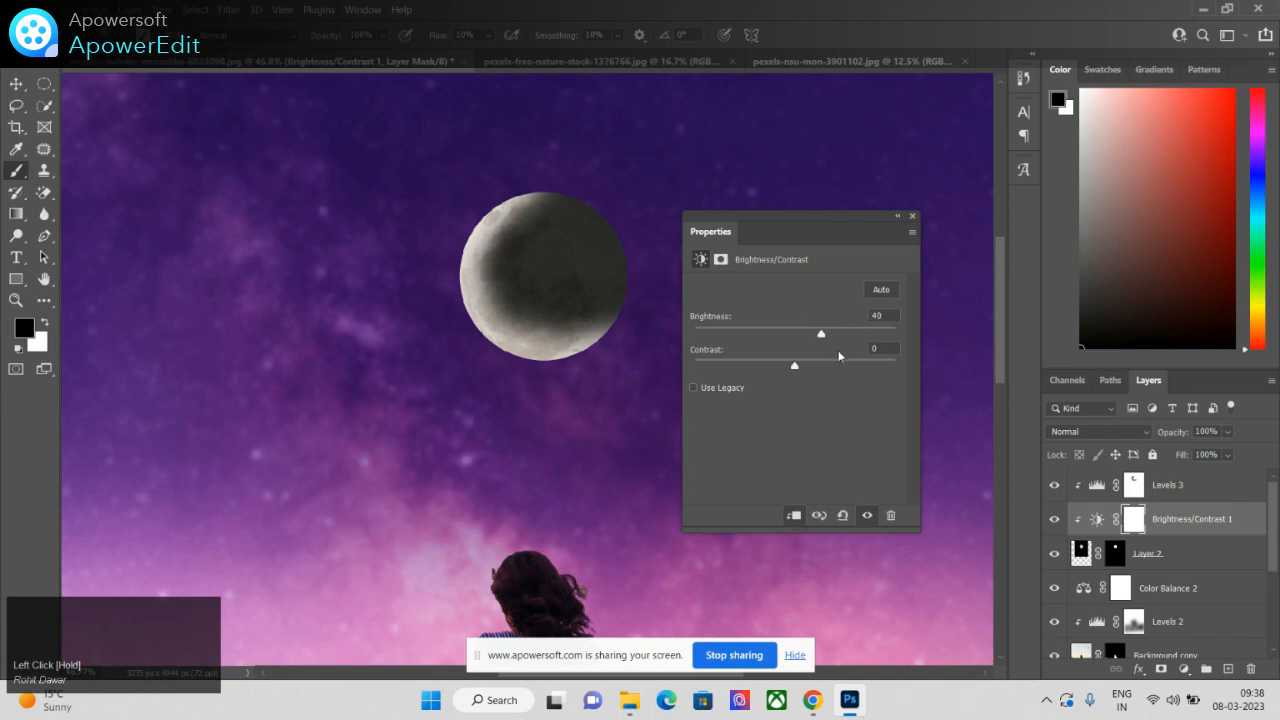
left_click_drag(795, 368, 925, 352)
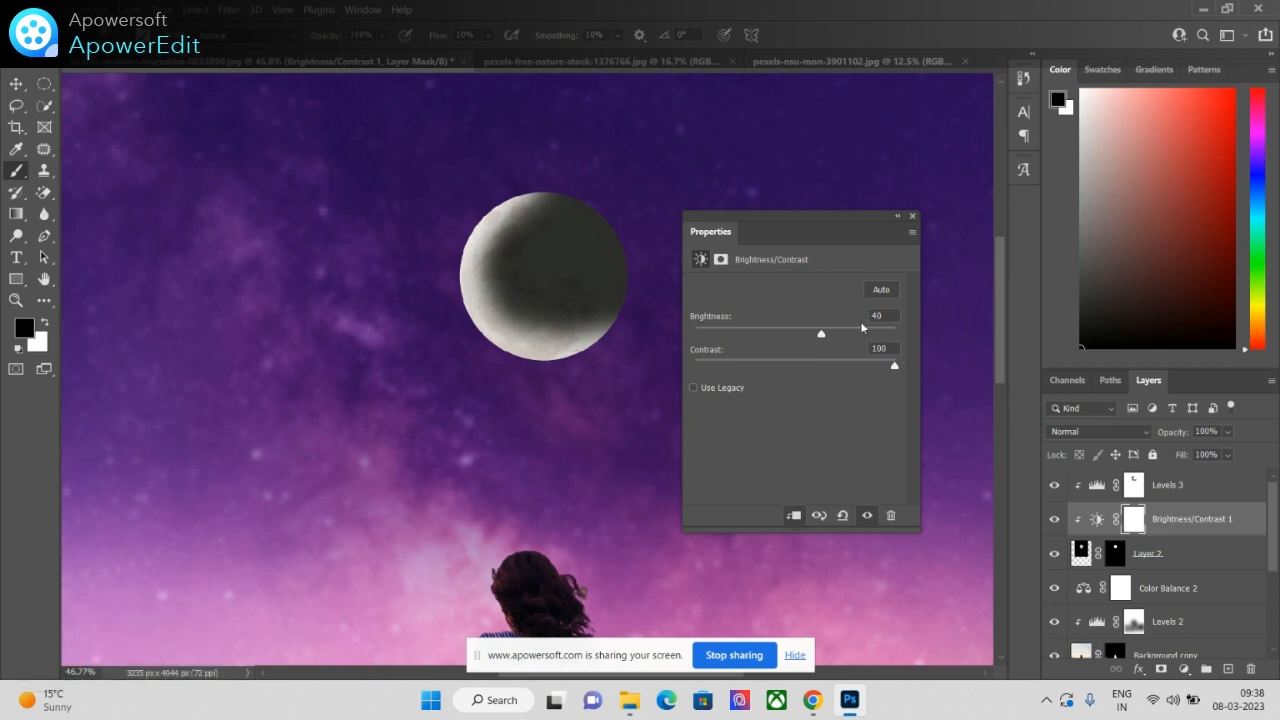
left_click(912, 216)
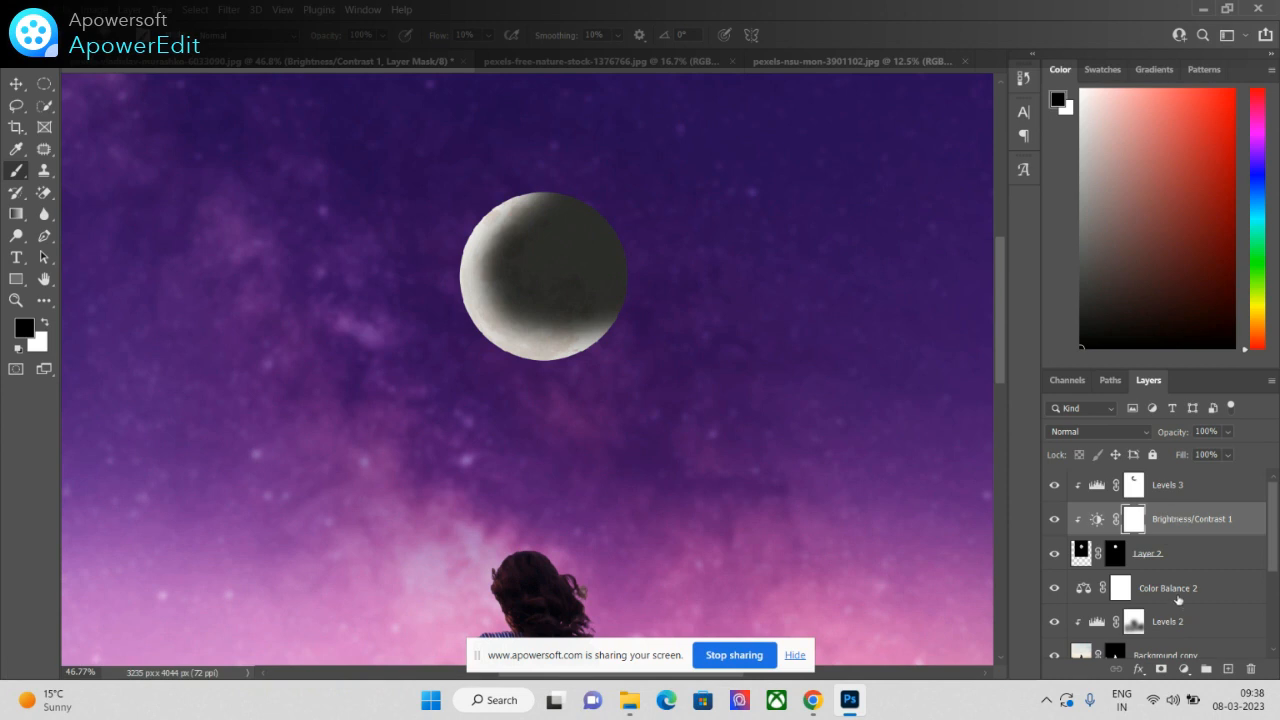
Step: Add a clipped Color Lookup adjustment above Brightness/Contrast 1, try the Crisp_Warm.look 3D LUT on it and undo that LUT choice
left_click(1185, 670)
left_click(1185, 586)
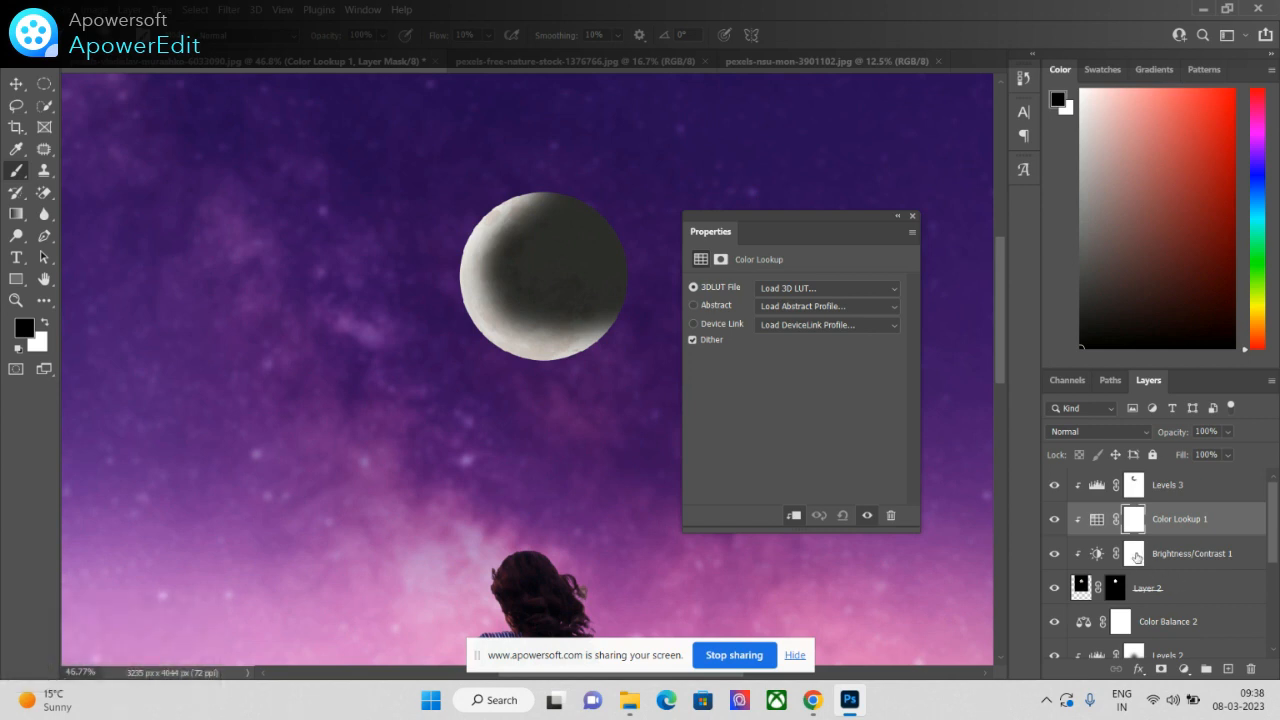
left_click(787, 289)
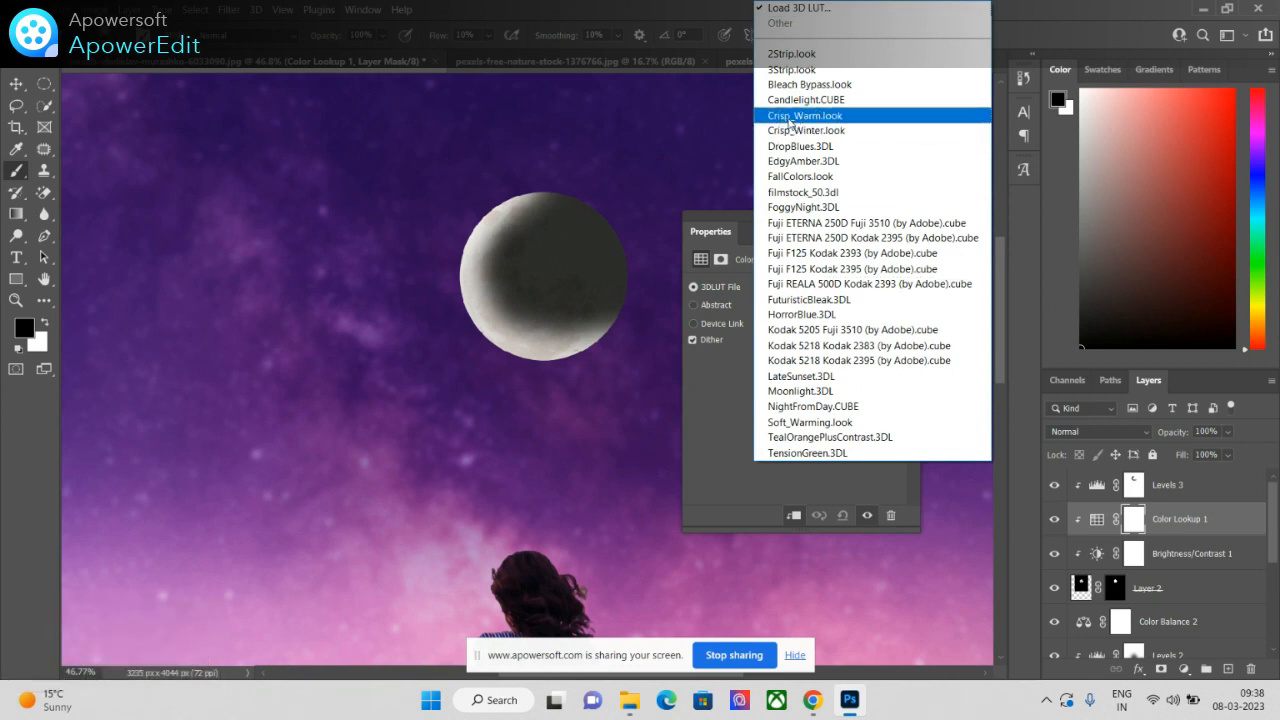
left_click(789, 117)
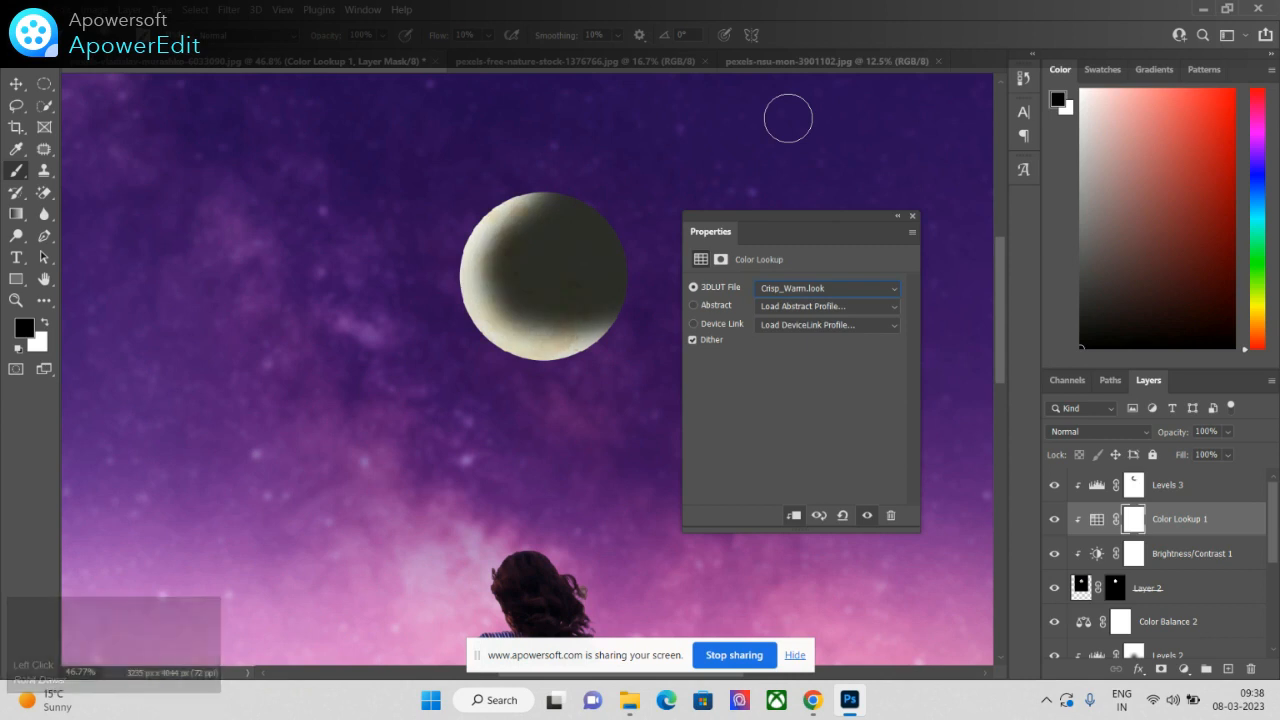
left_click(911, 217)
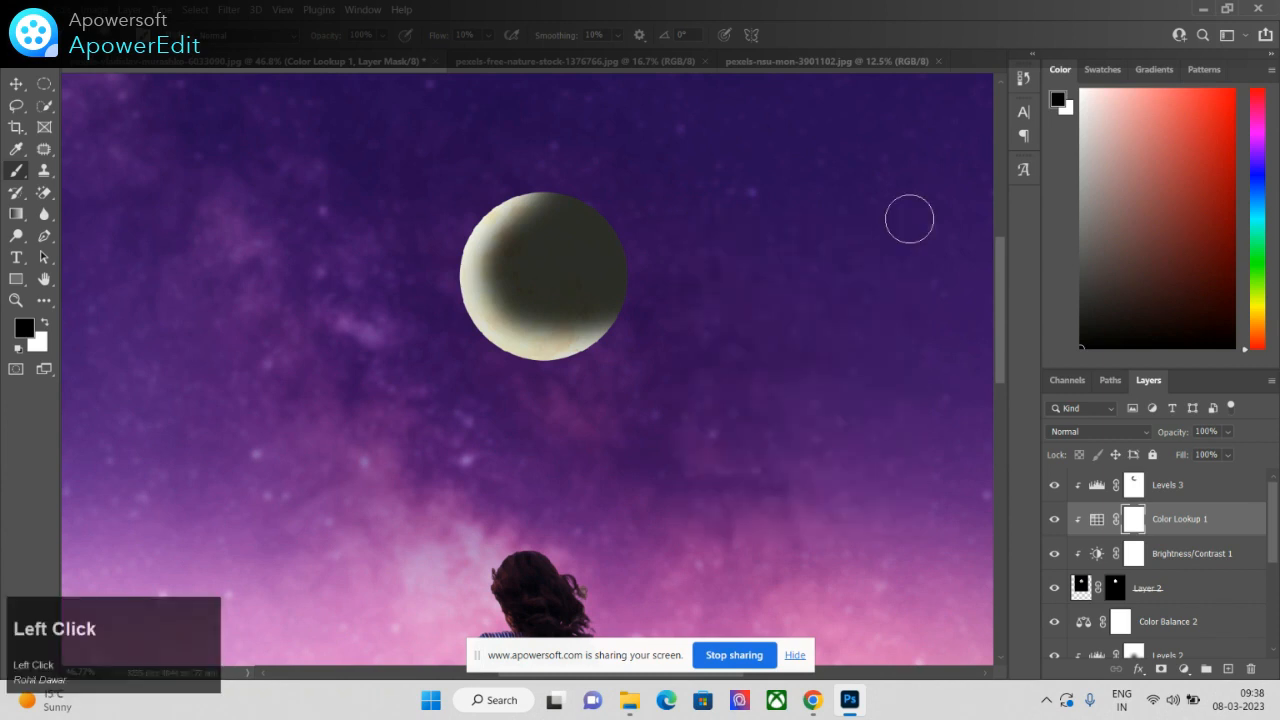
key("ctrl+z")
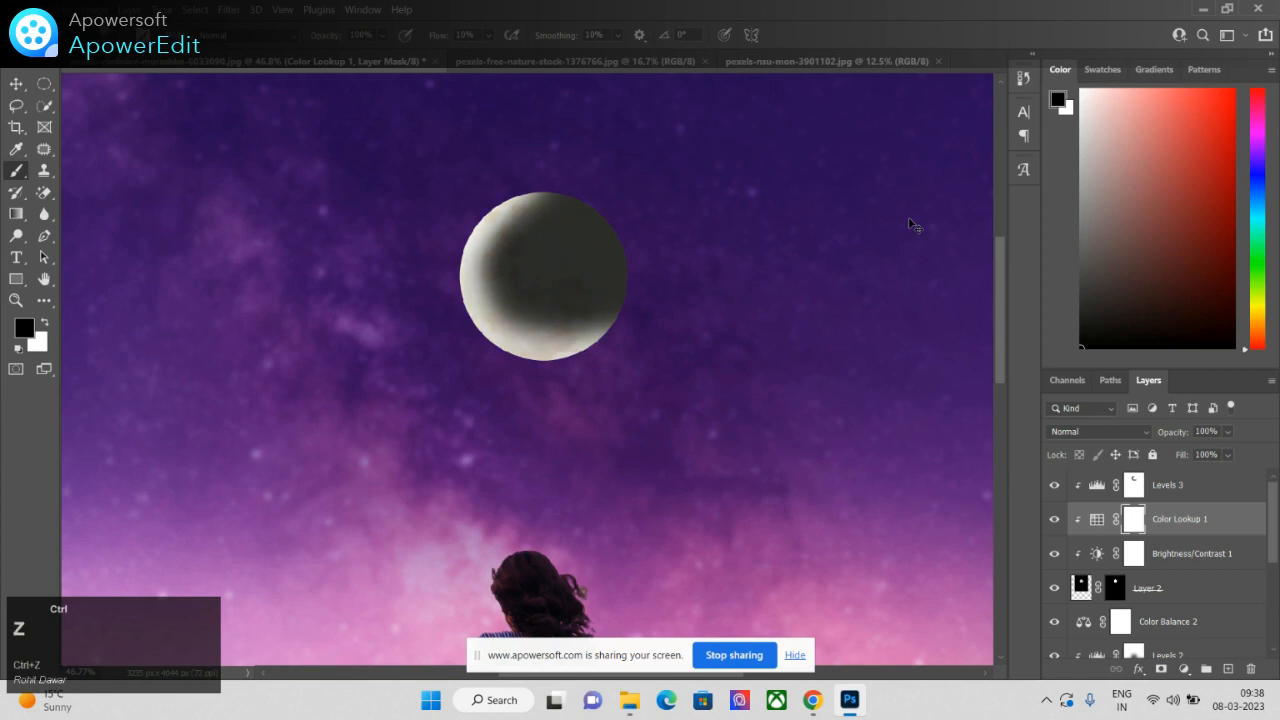
Step: Add a second clipped Color Lookup directly above Layer 2, try the Crisp_Warm.look 3D LUT there and undo the LUT choice
left_click(1145, 594)
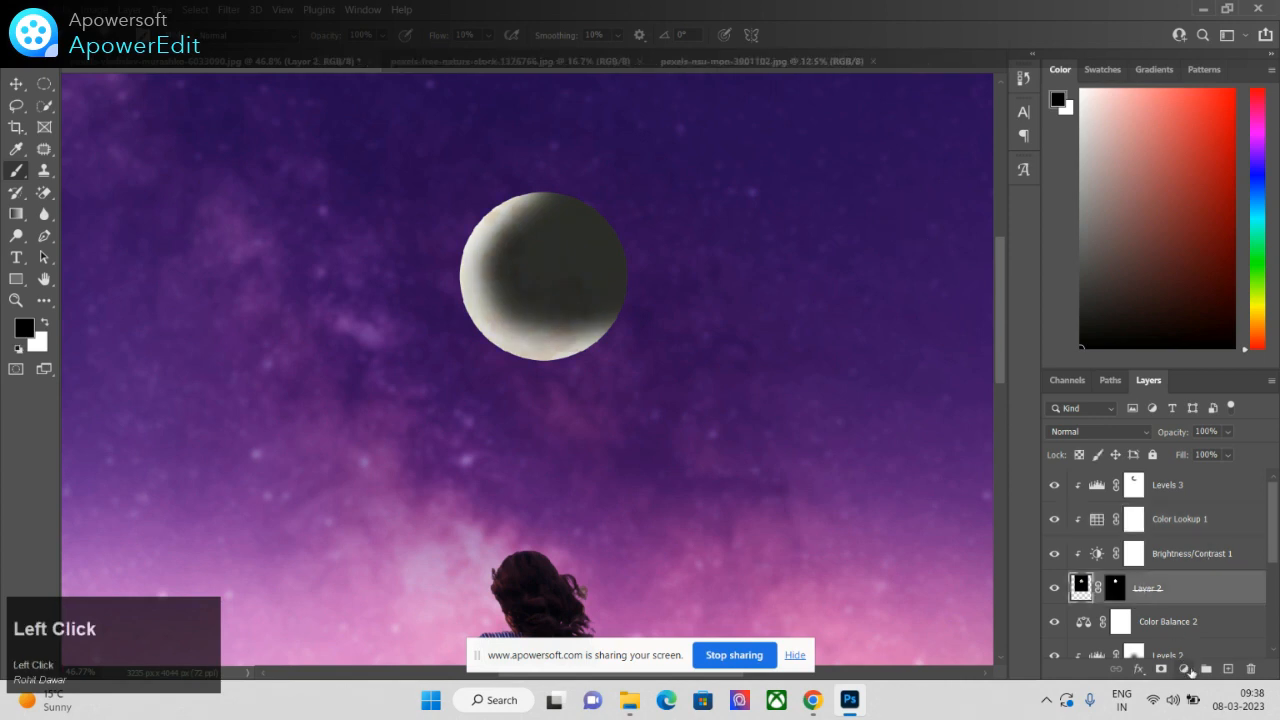
left_click(1186, 669)
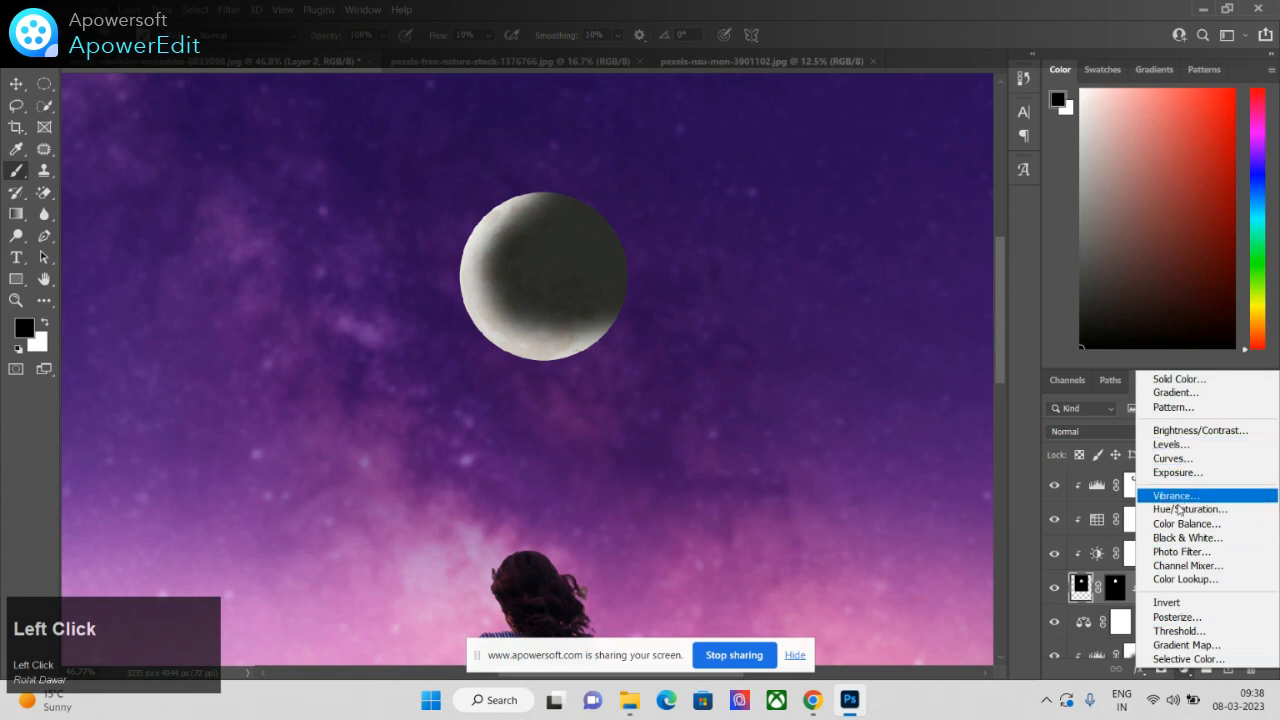
left_click(1185, 579)
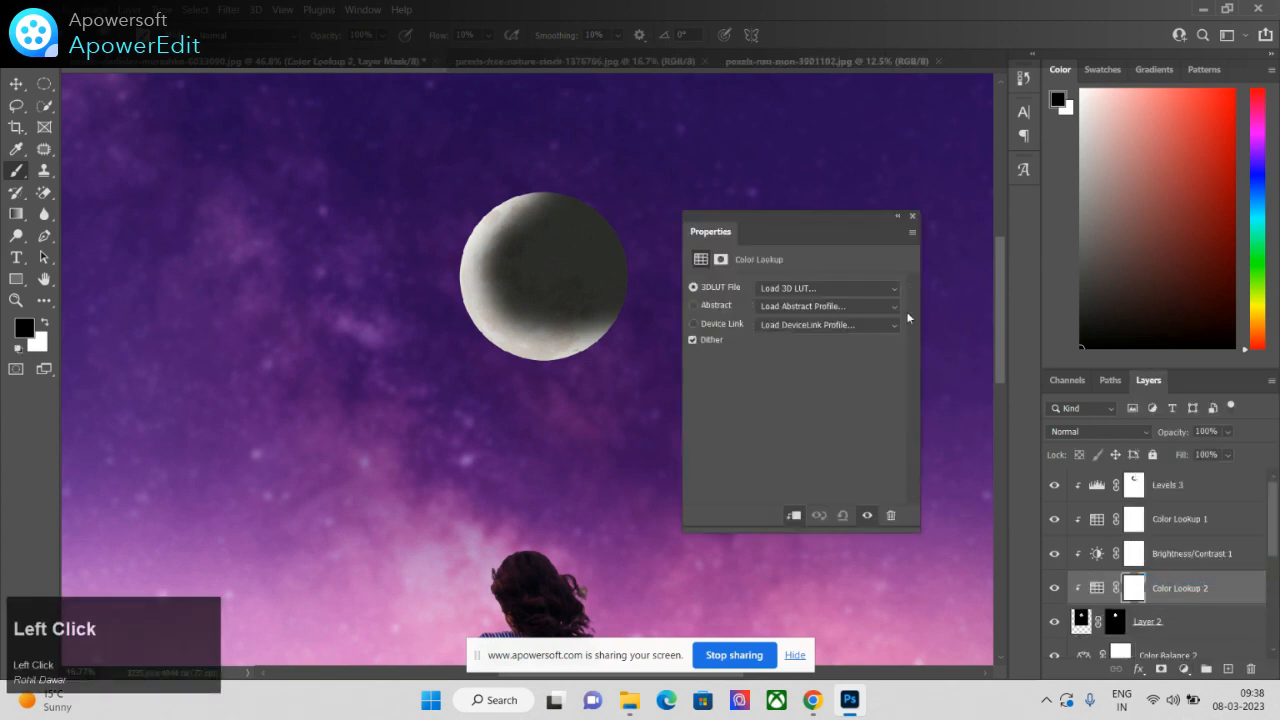
left_click(810, 288)
scroll(808, 292, "down", 3)
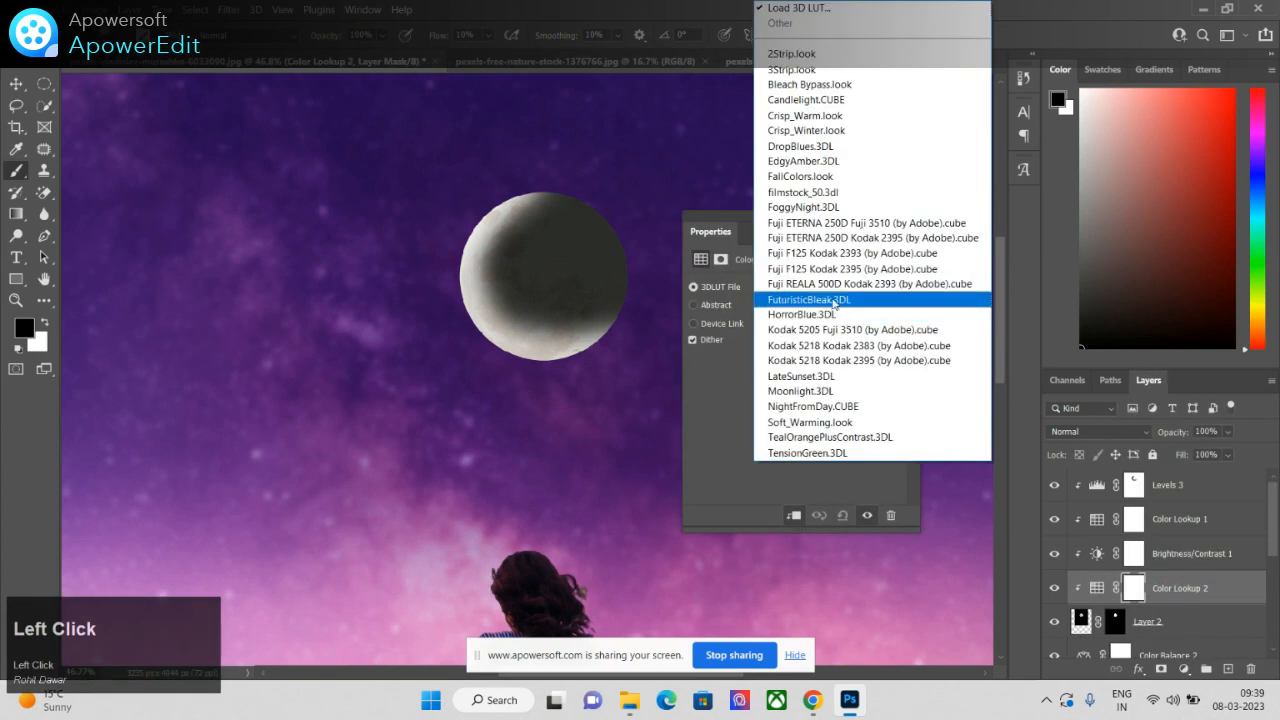
left_click(845, 116)
key("ctrl")
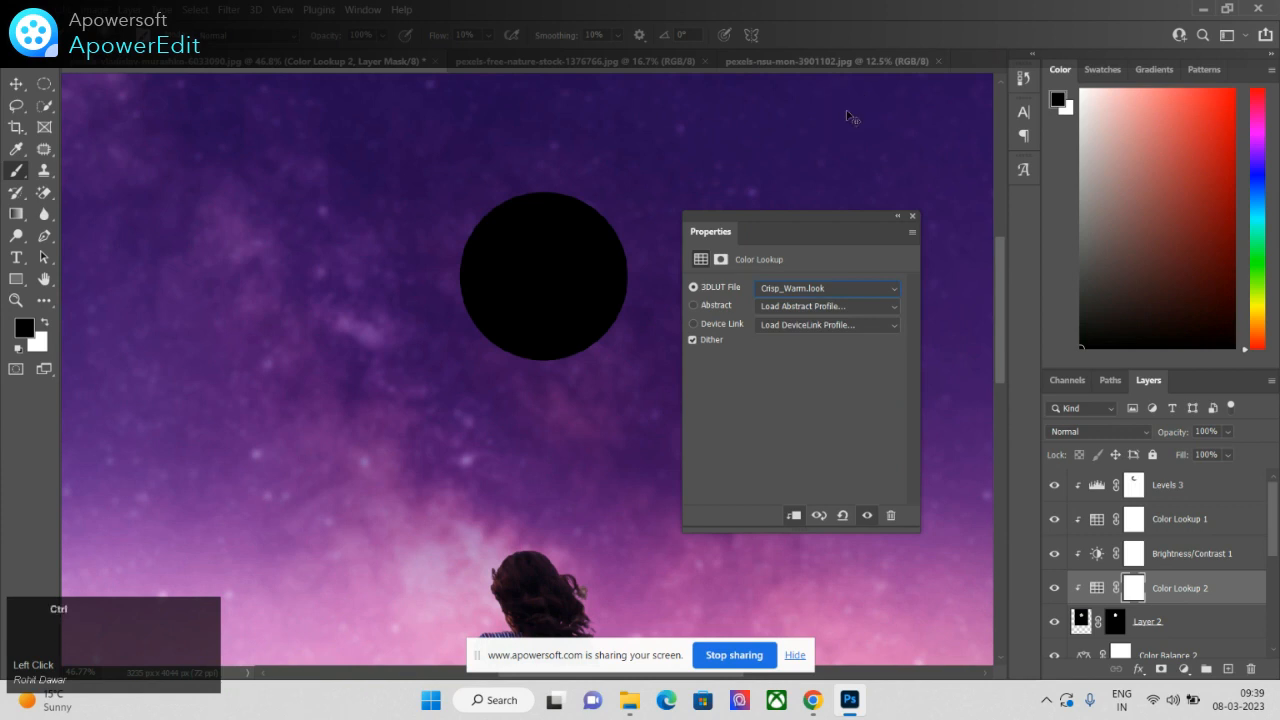
key("ctrl+z")
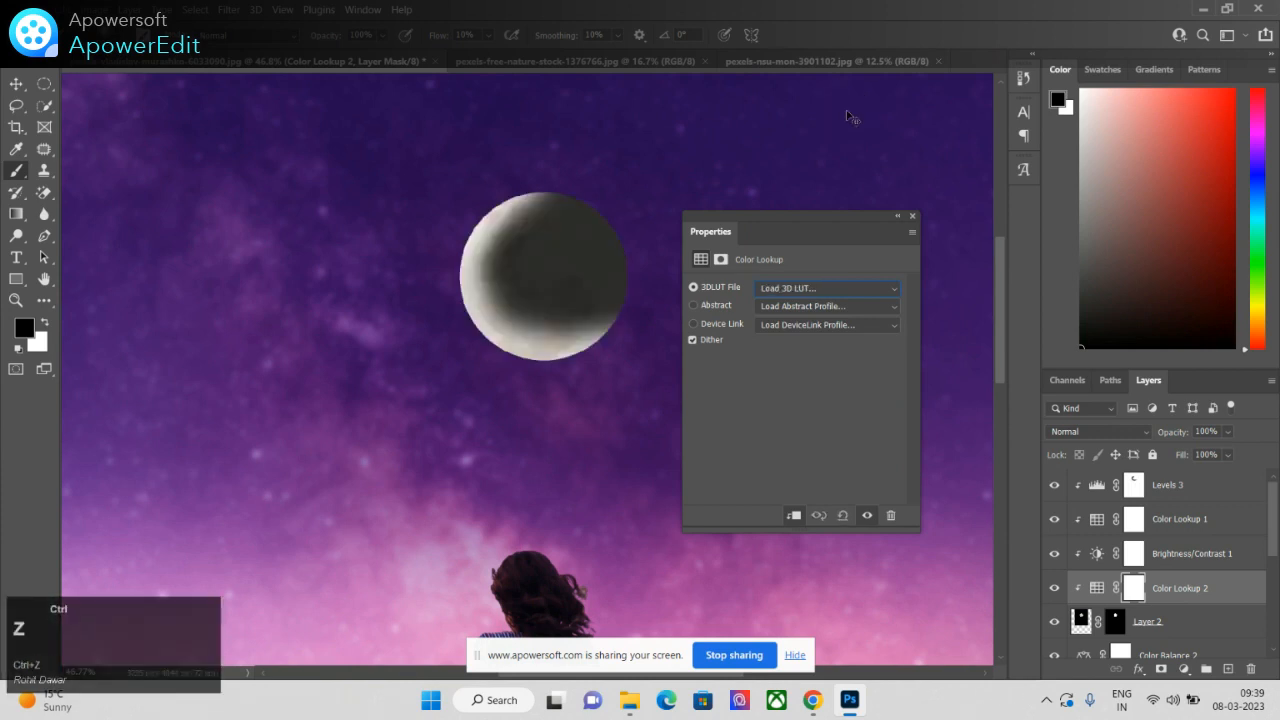
left_click(914, 216)
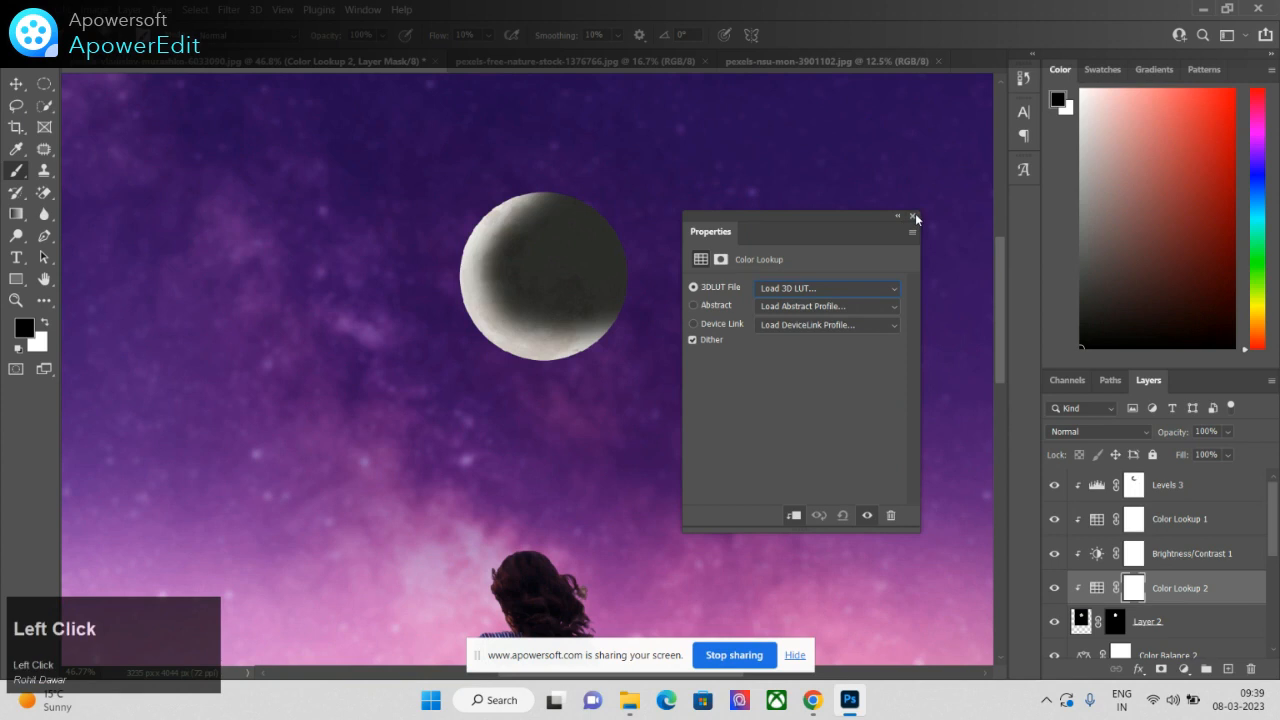
Step: Try the Crisp_Warm.look 3D LUT on the Color Lookup 1 adjustment again and undo that LUT choice
left_click(1196, 530)
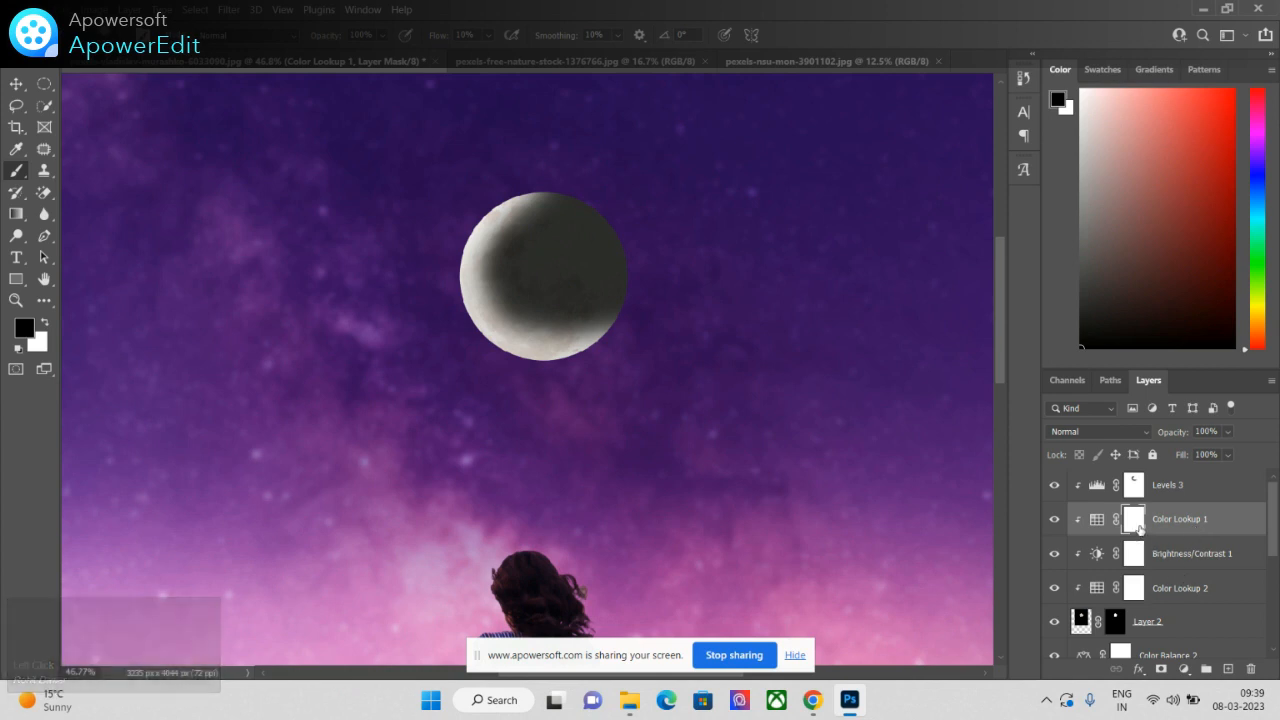
left_click(1139, 529)
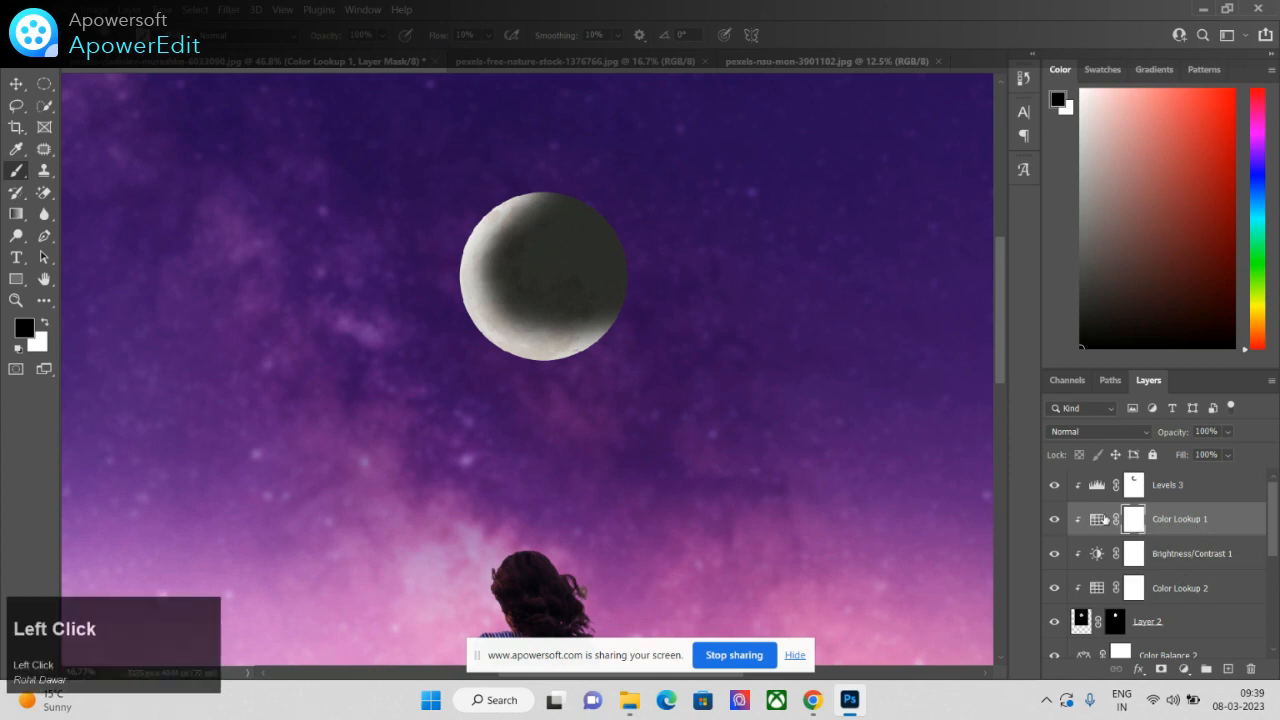
double_click(1100, 518)
left_click(801, 289)
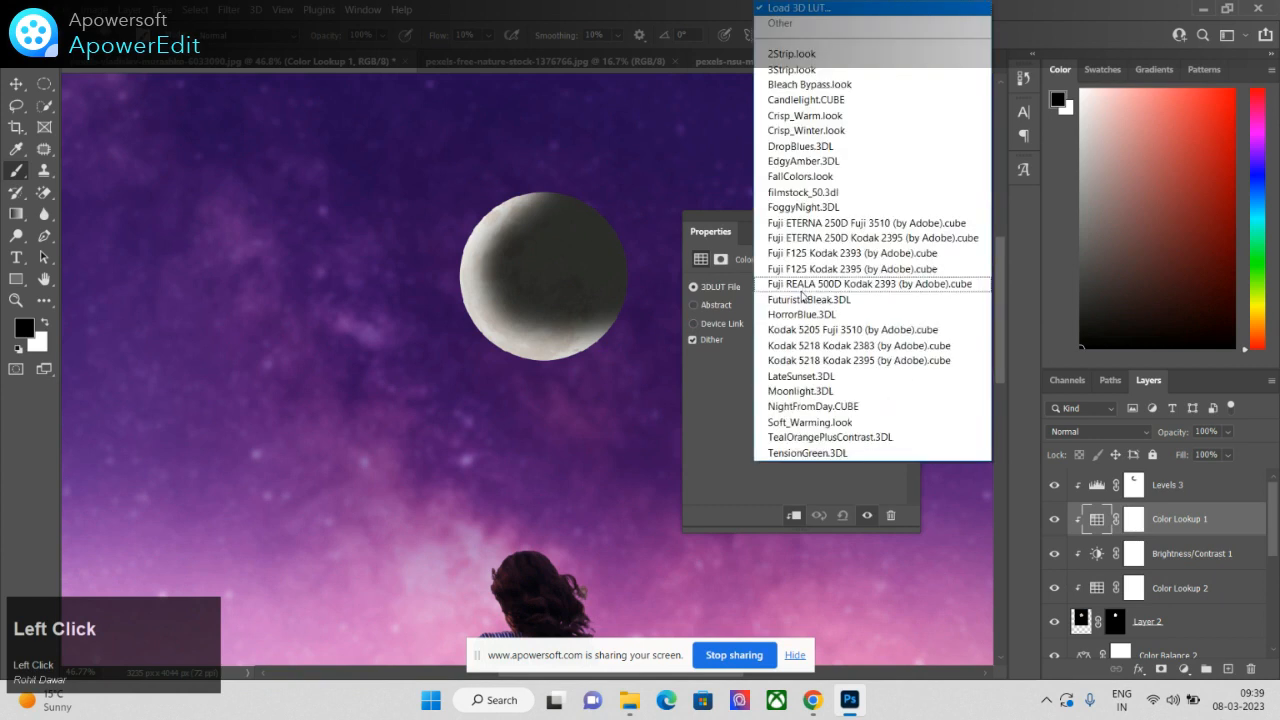
left_click(815, 119)
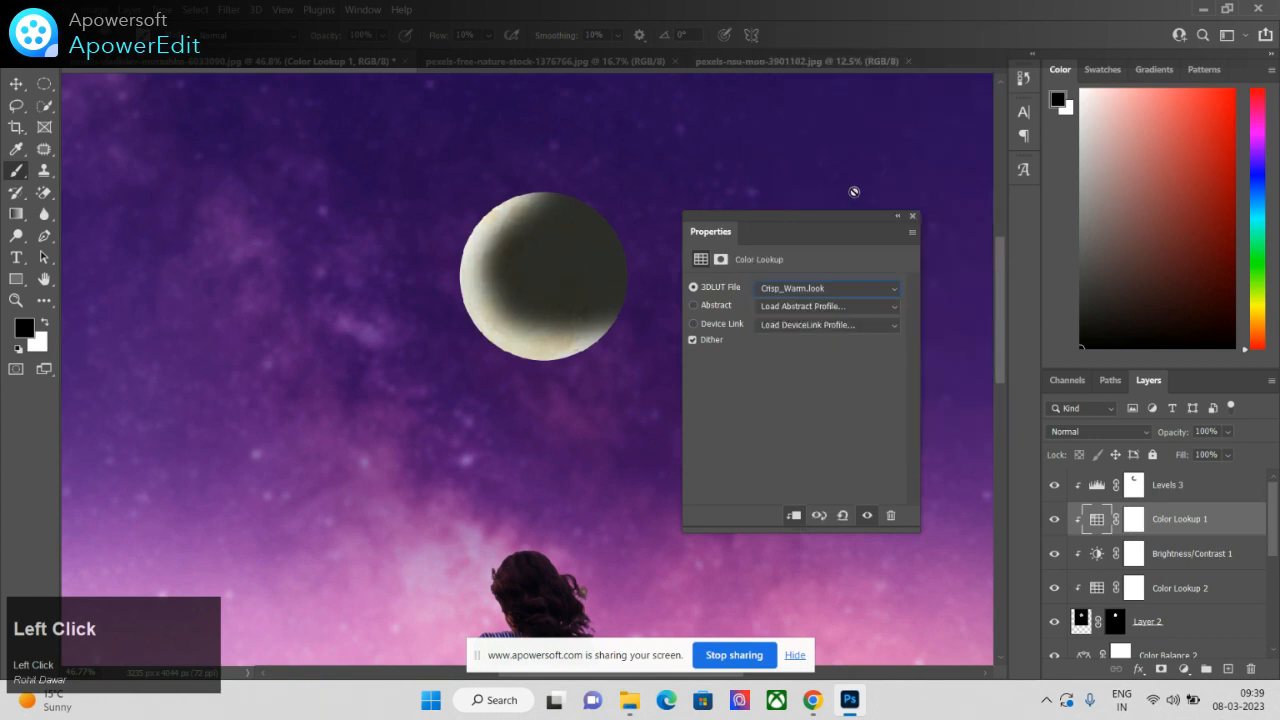
left_click(913, 217)
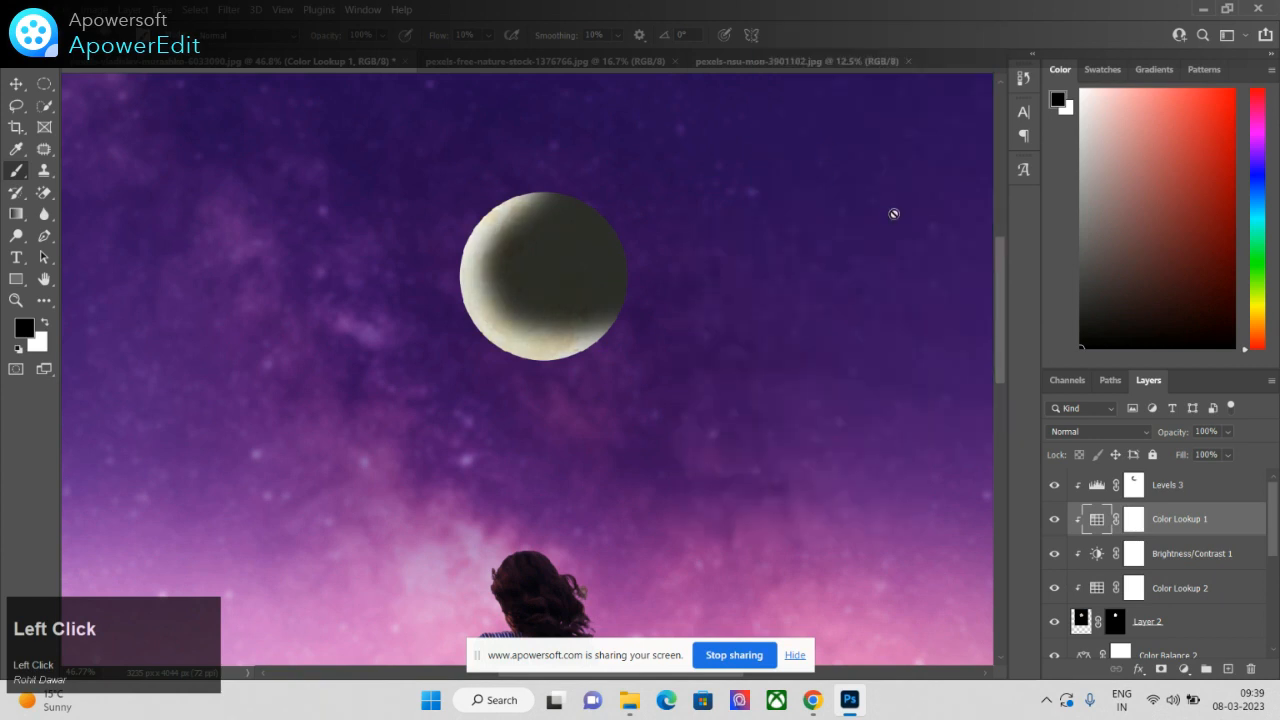
key("ctrl+0")
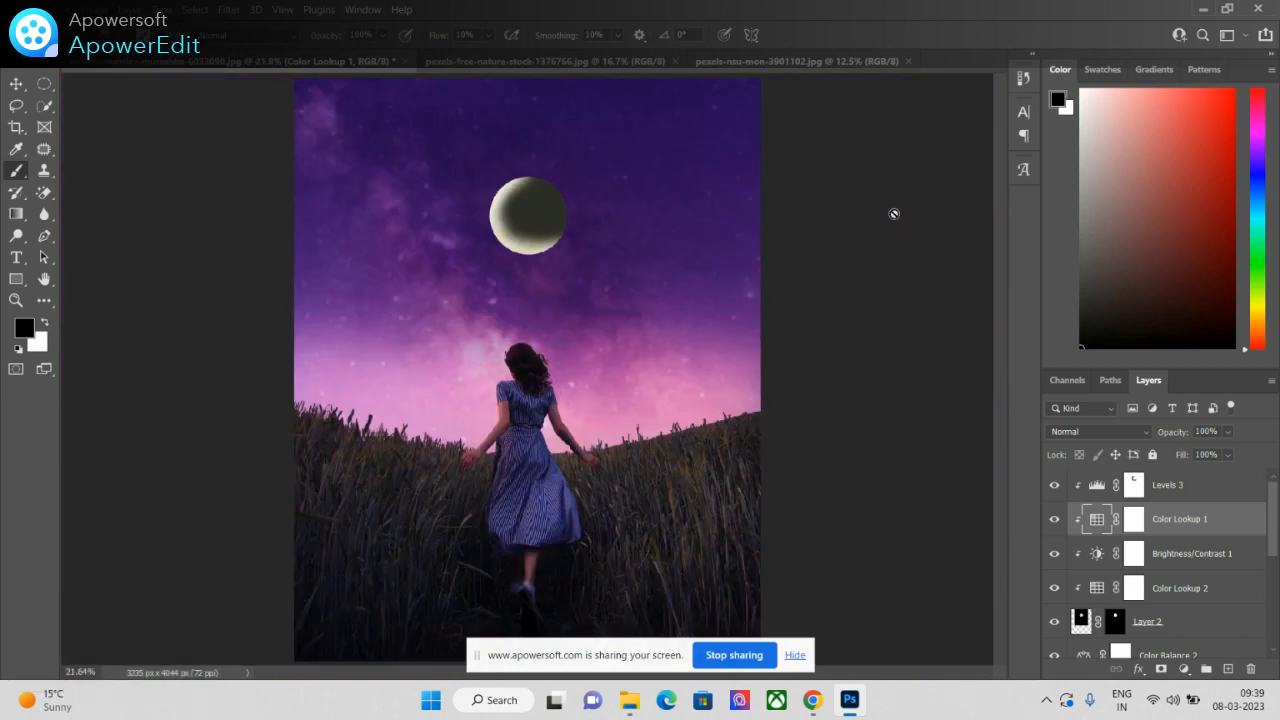
left_click(894, 215)
key("ctrl+z")
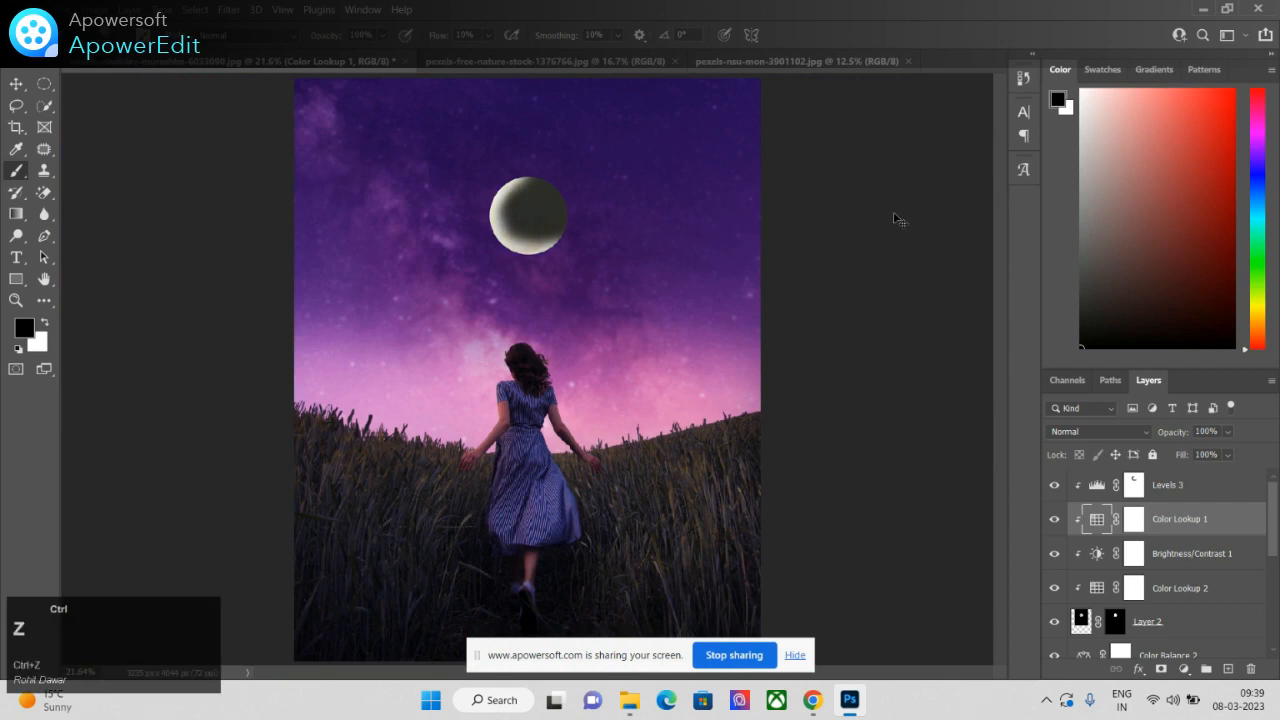
Step: Hide the Color Lookup 1 layer and add a new unclipped Color Lookup adjustment above Levels 3
left_click(1054, 519)
left_click_drag(1272, 531, 1166, 485)
left_click(1166, 485)
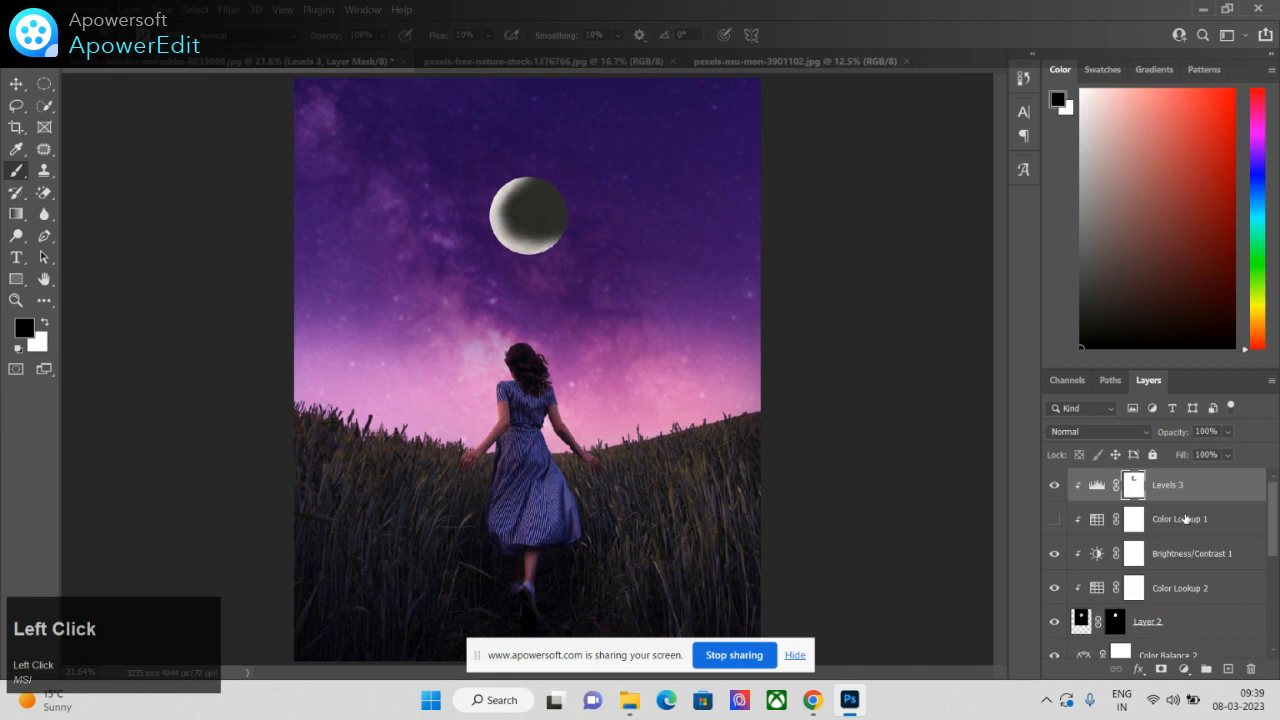
left_click(1186, 668)
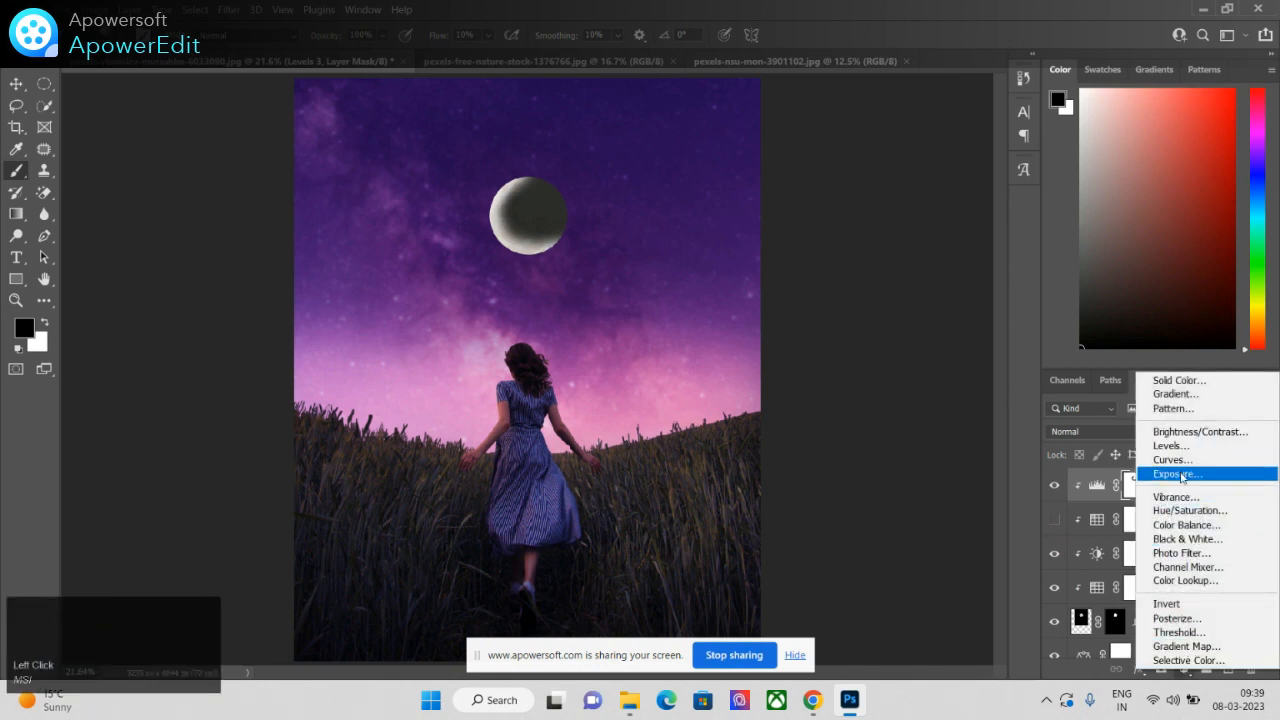
left_click(1192, 580)
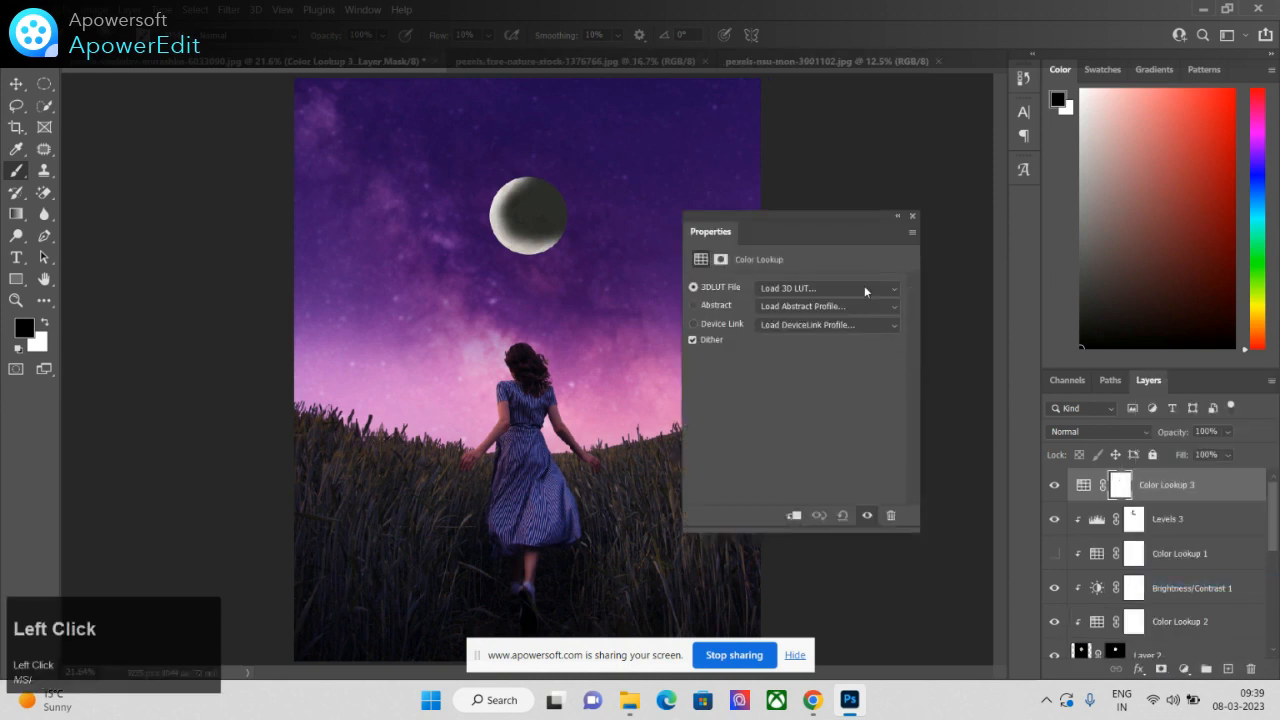
Step: Try the Crisp_Warm.look 3D LUT on the new top Color Lookup adjustment and undo the choice
left_click(868, 291)
left_click(840, 115)
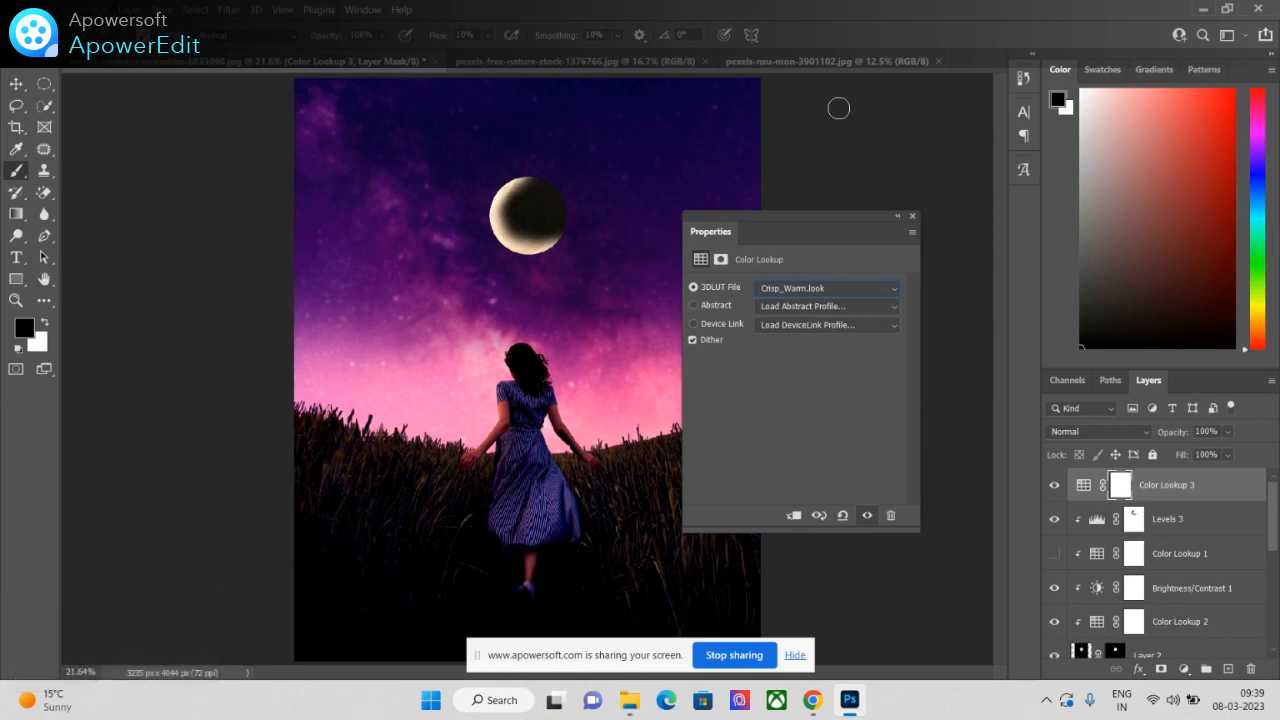
left_click(849, 286)
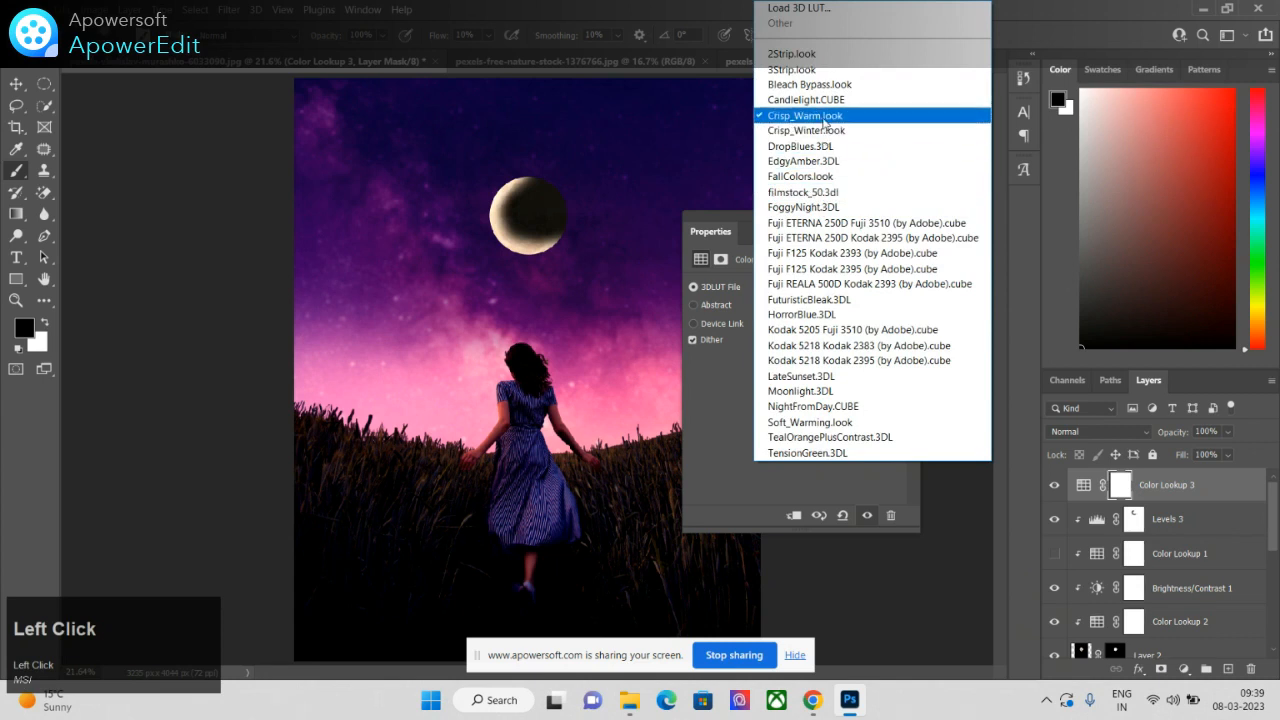
left_click(822, 116)
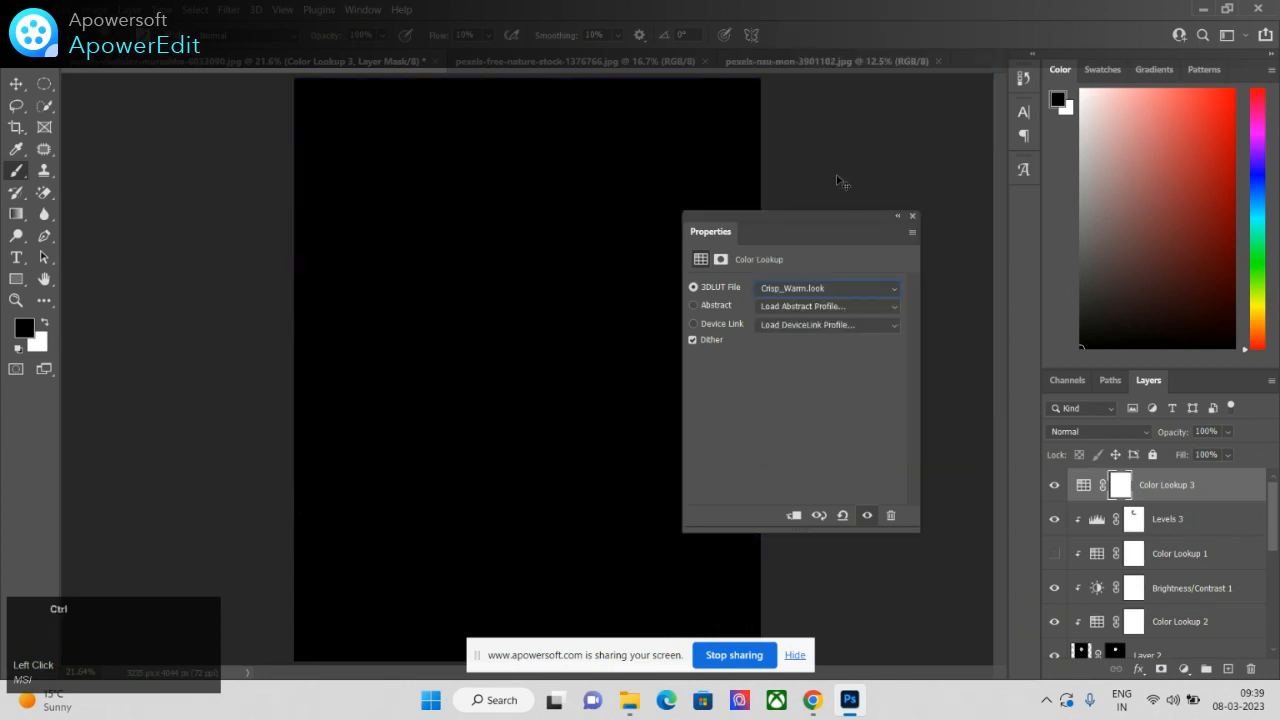
key("ctrl+z")
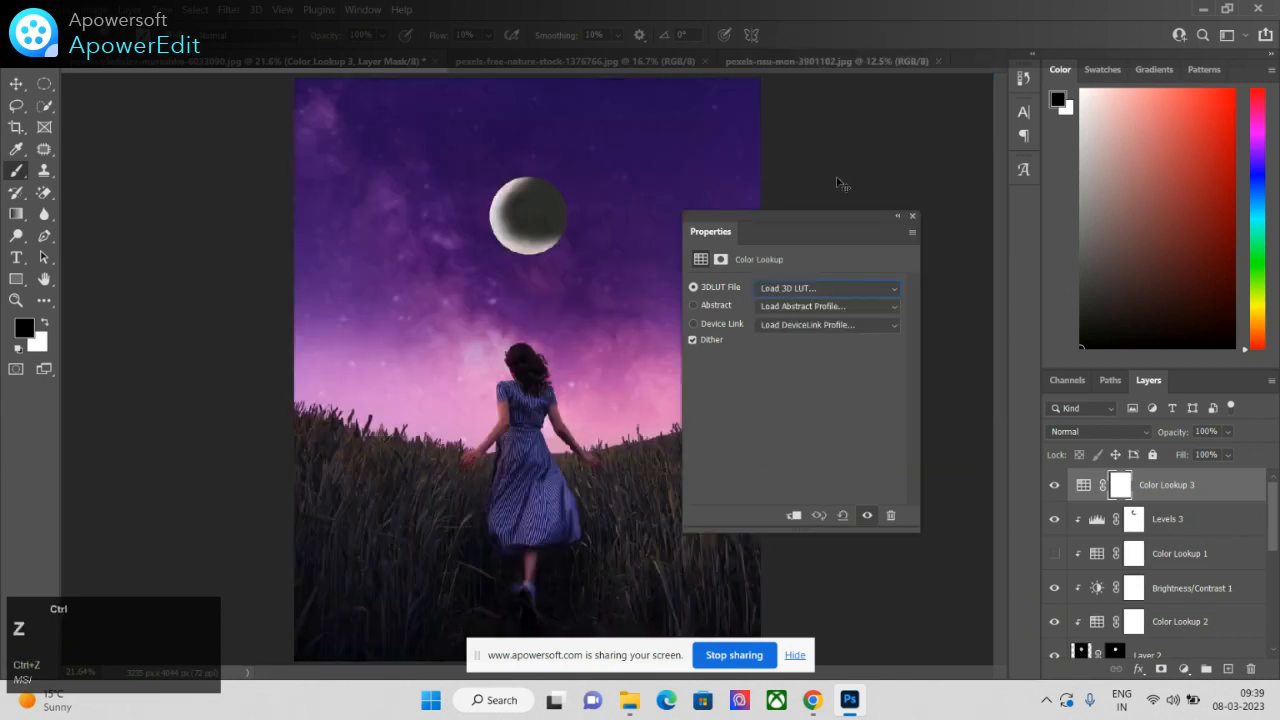
left_click(912, 216)
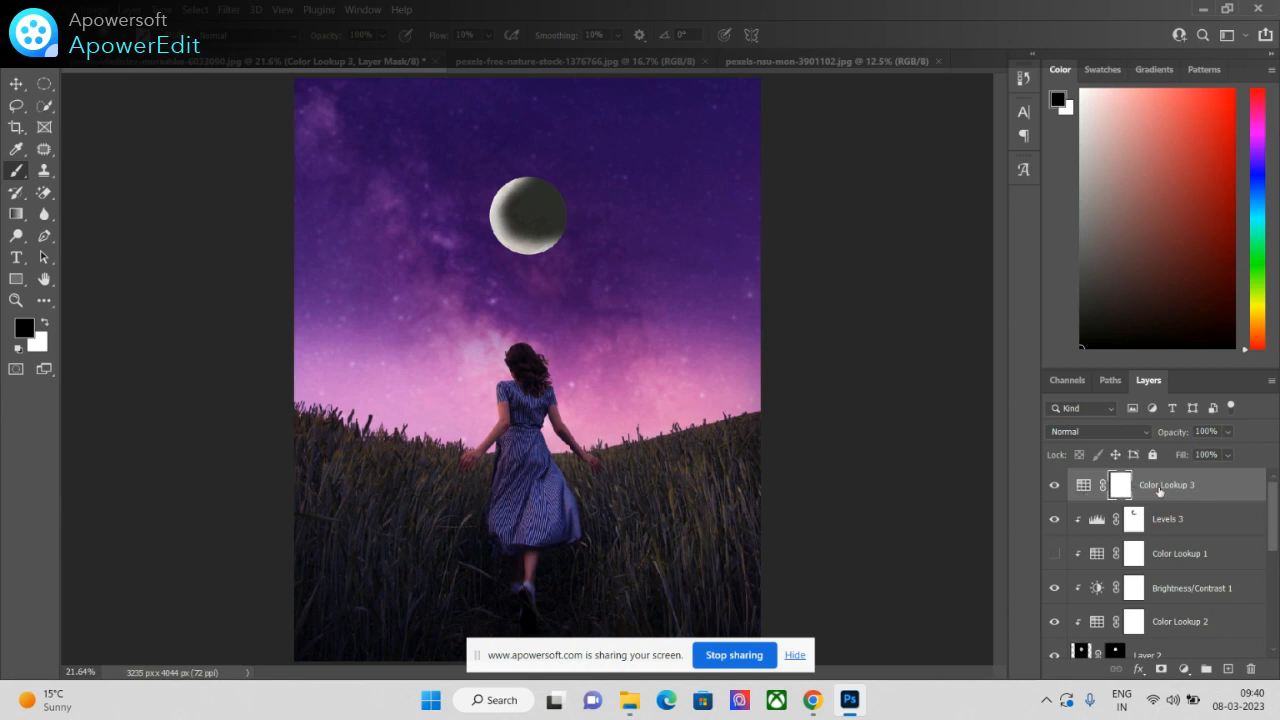
Step: Apply the Crisp_Warm.look 3D LUT to Color Lookup 3 and lower the layer's opacity to 15%
left_click(1084, 487)
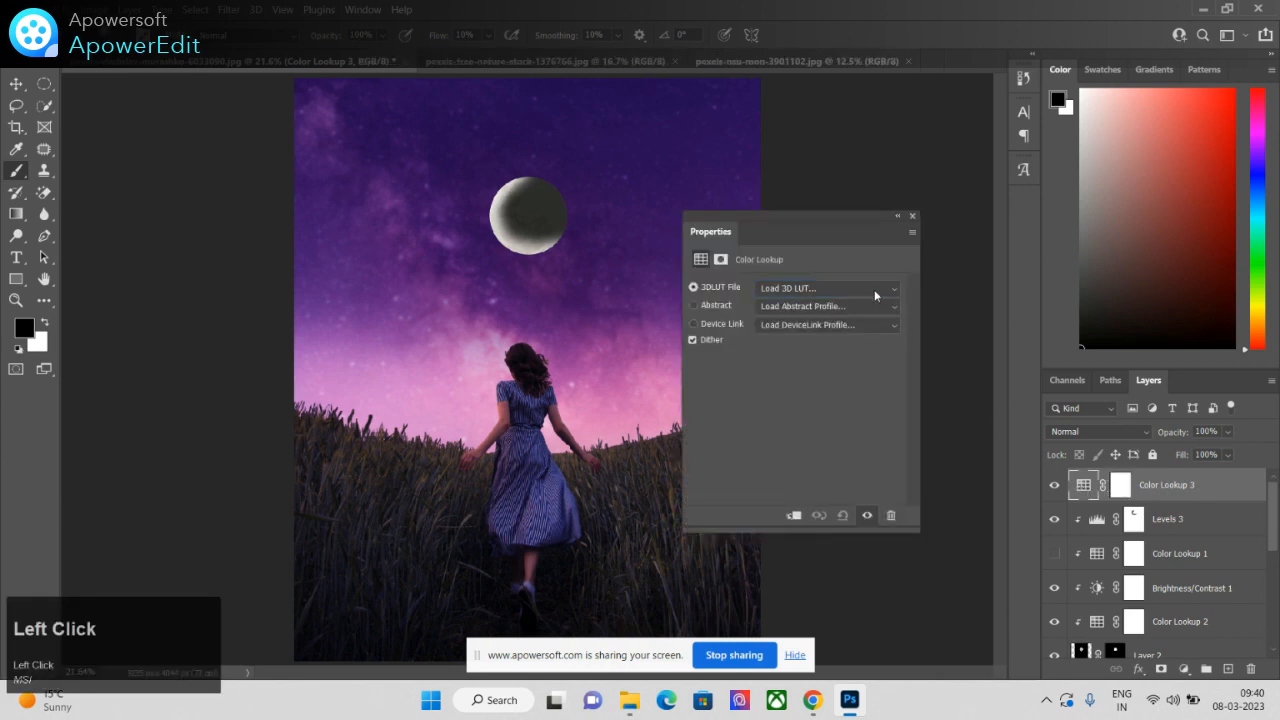
left_click(875, 295)
left_click(808, 121)
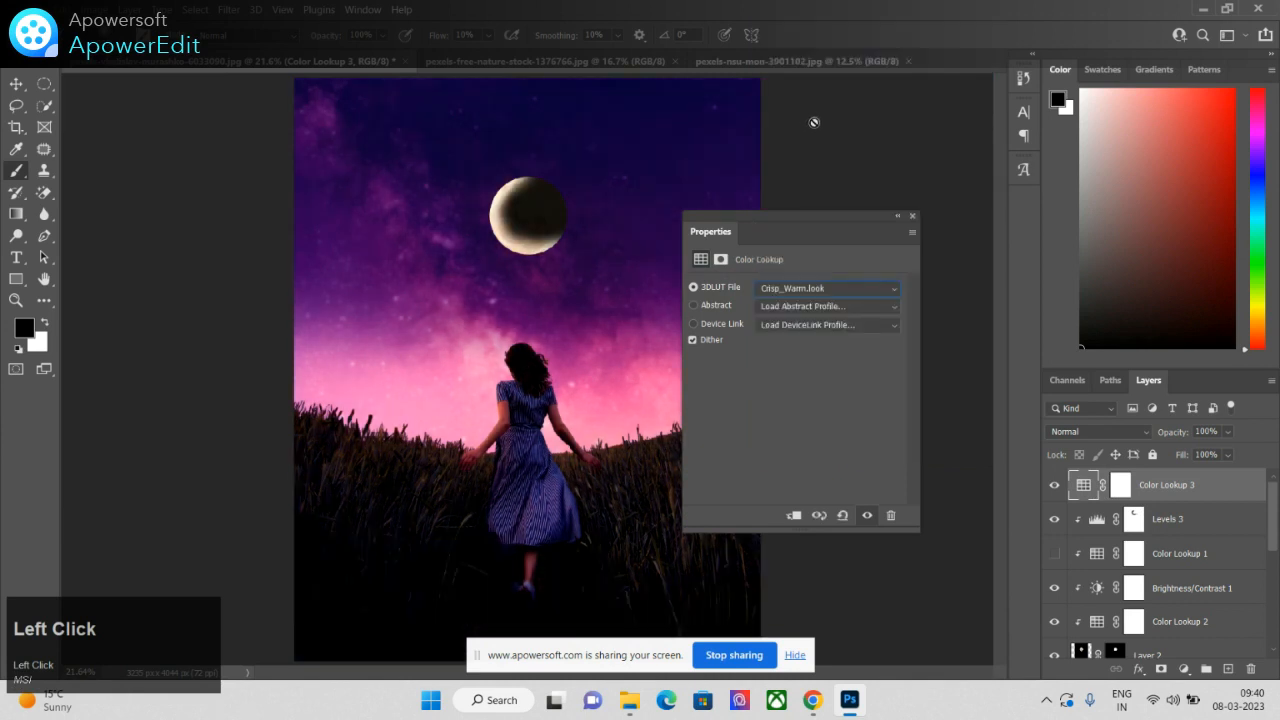
left_click(913, 215)
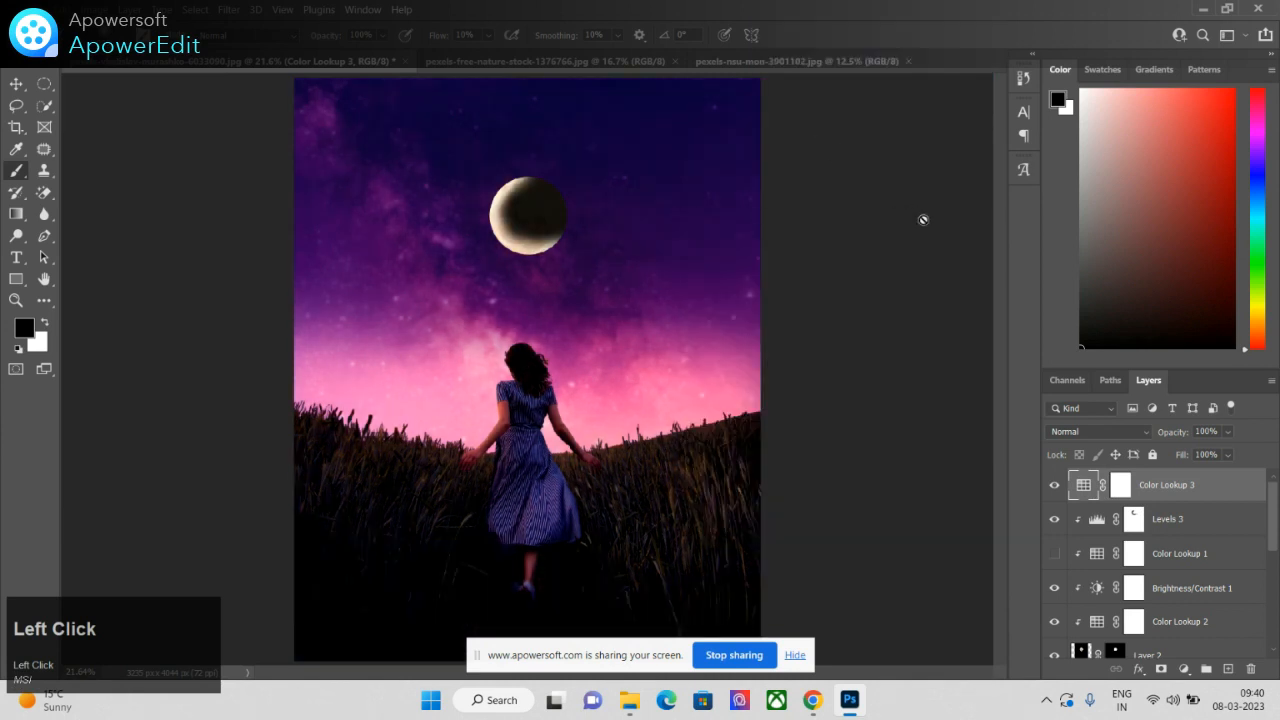
left_click(1228, 432)
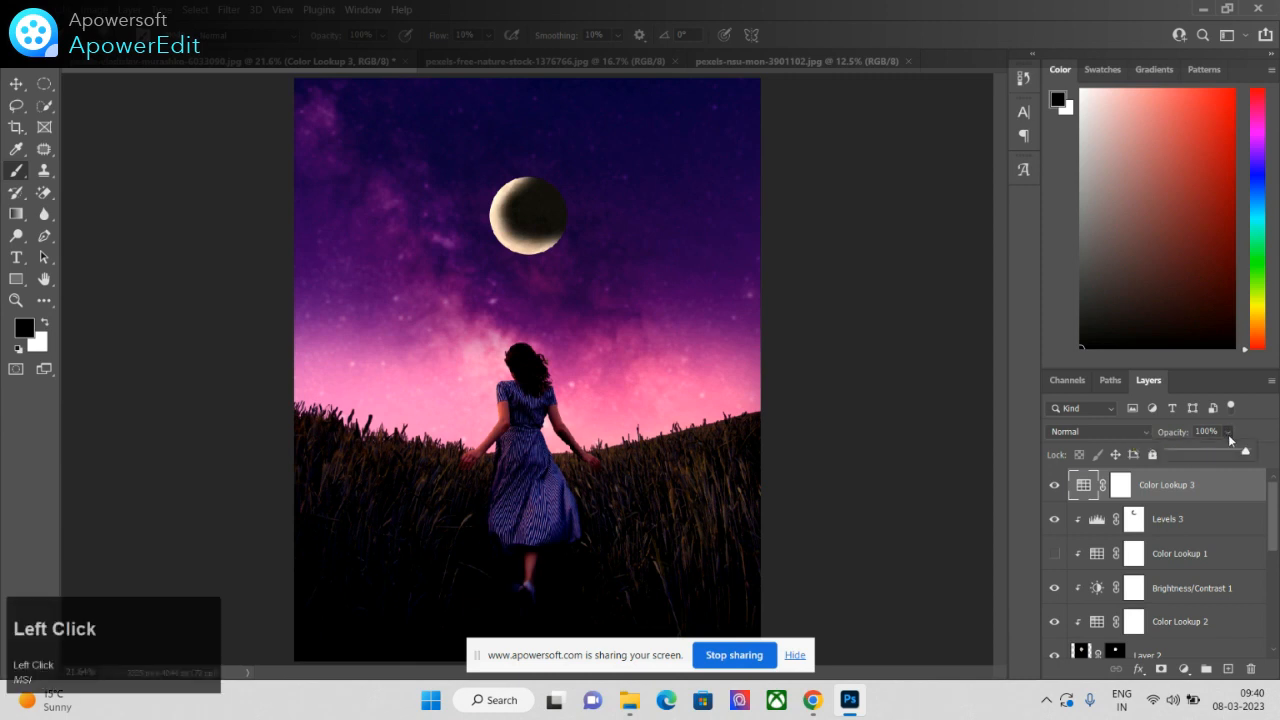
left_click_drag(1246, 459, 1235, 456)
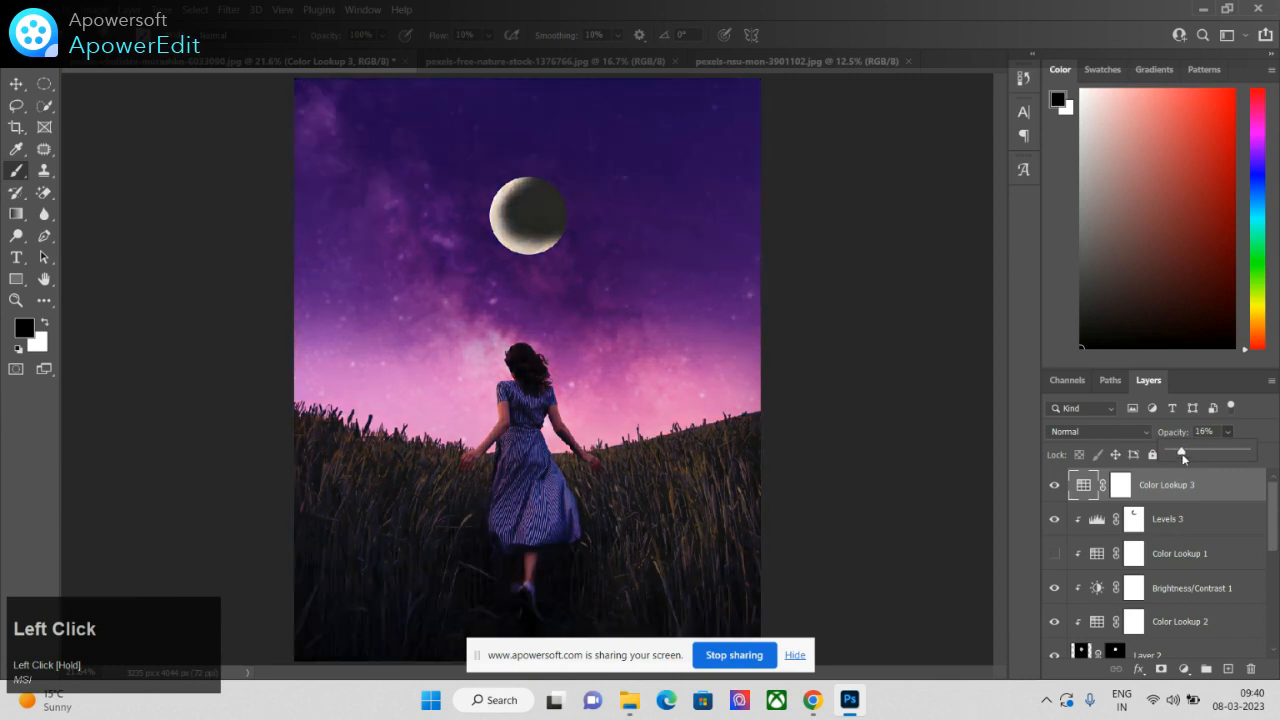
left_click_drag(1182, 454, 1181, 454)
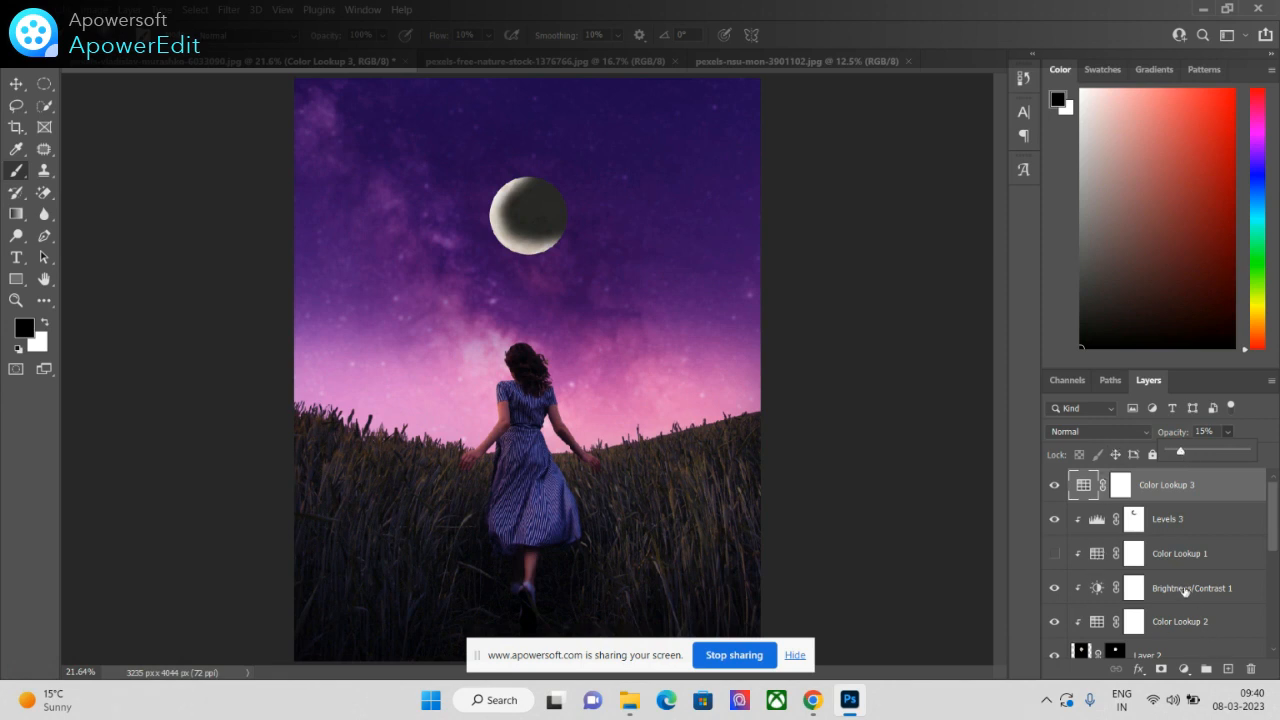
Step: Add a Curves adjustment above Color Lookup 3, lifting the RGB curve's black point and raising its highlights slightly for a faded look
left_click(1184, 669)
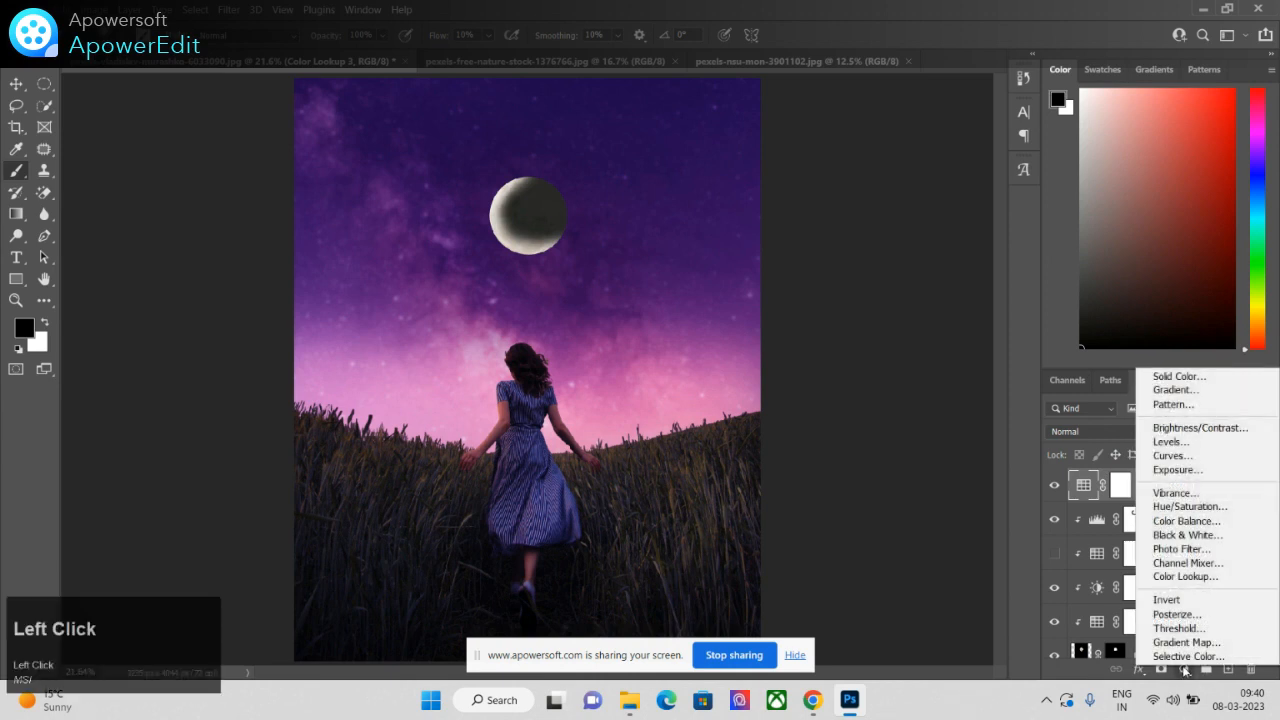
left_click(1192, 458)
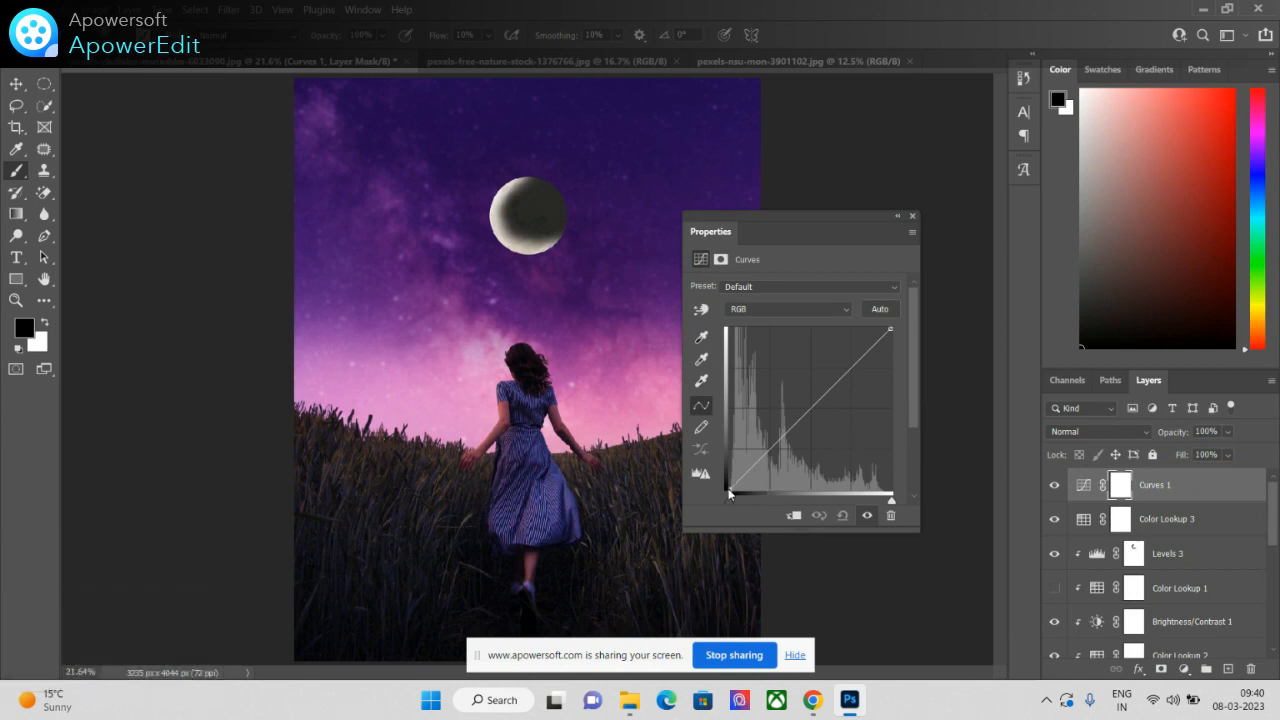
left_click_drag(729, 494, 765, 445)
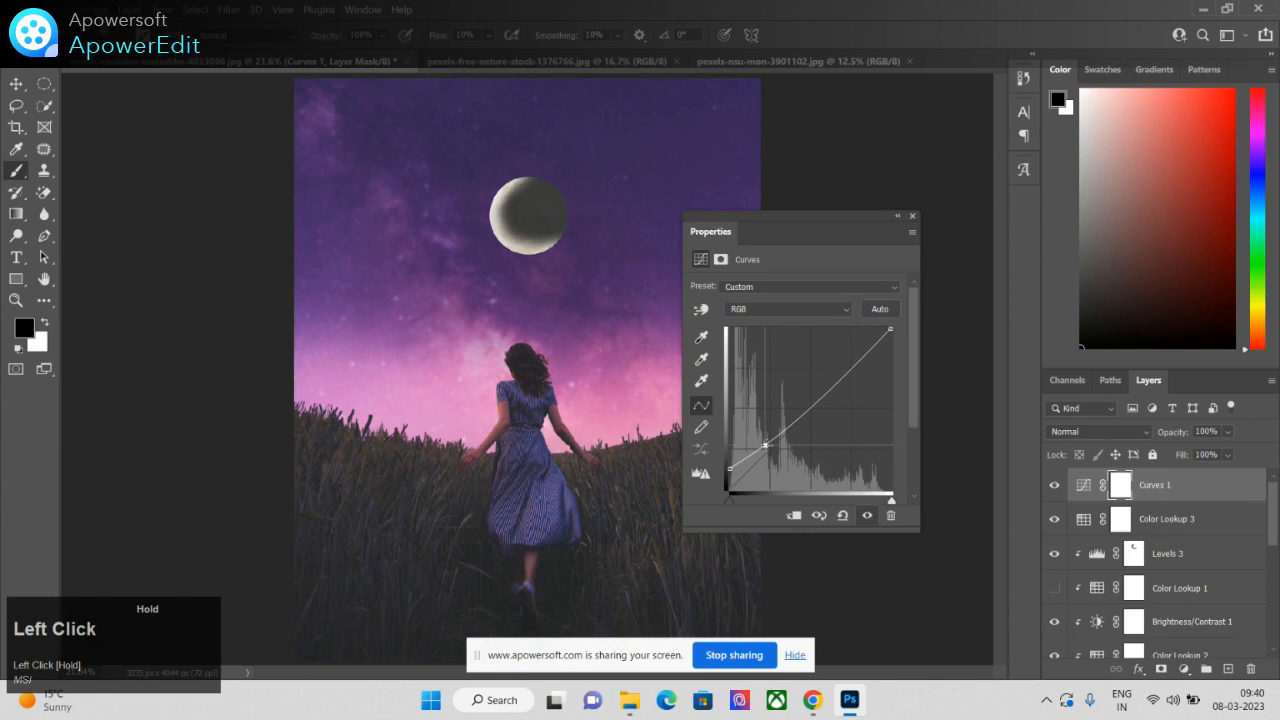
left_click_drag(846, 373, 846, 362)
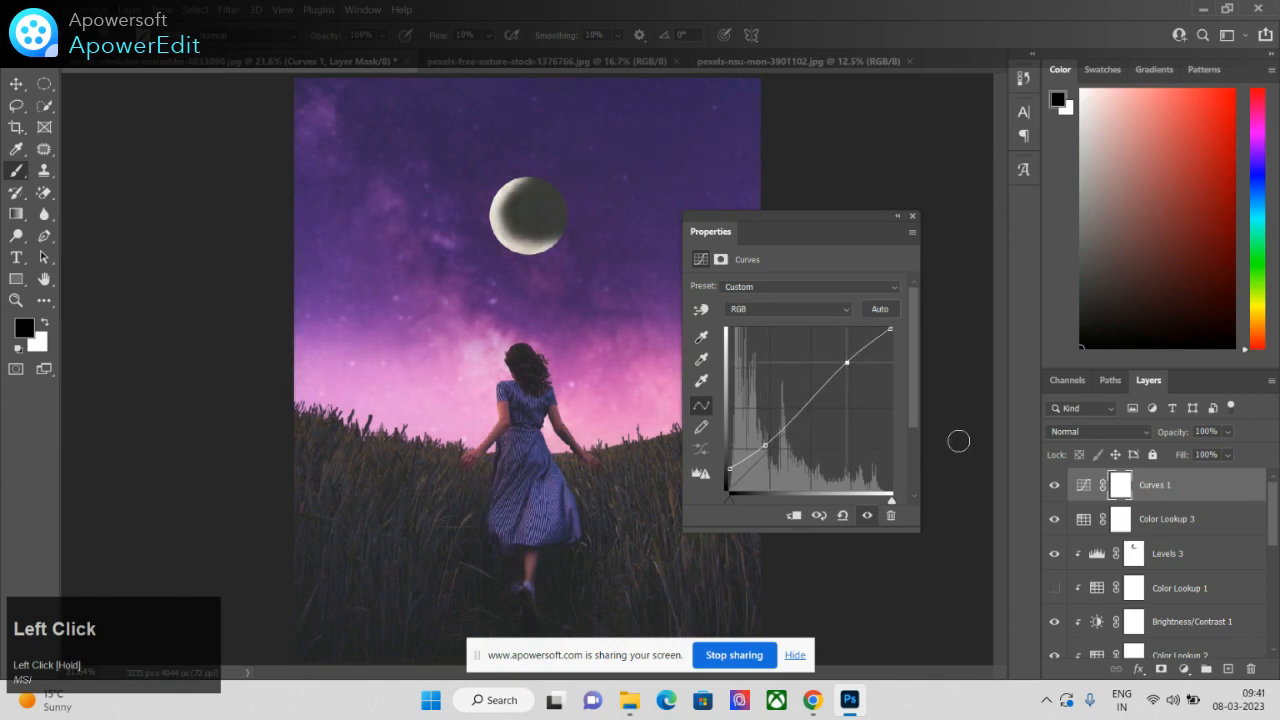
left_click(912, 218)
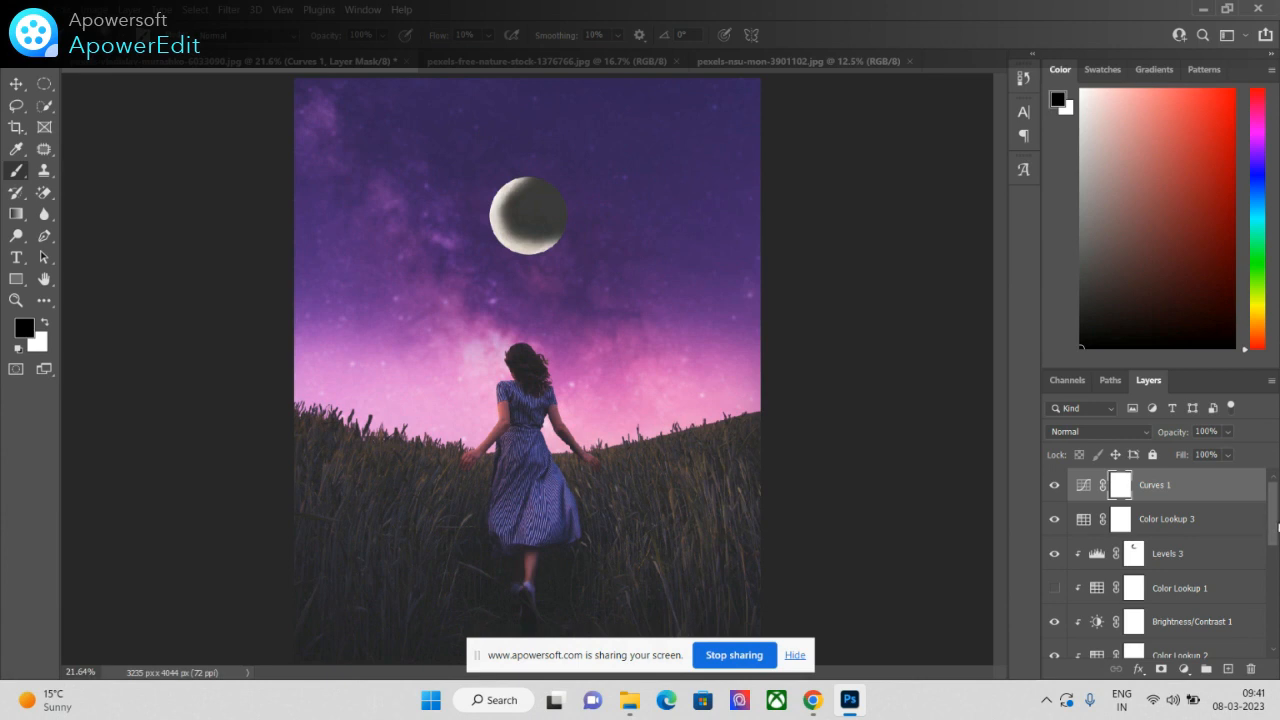
Step: Paint black on the Levels 1 mask from the horizon down across the grass area with a larger brush at 85% flow
left_click_drag(1277, 528, 1275, 558)
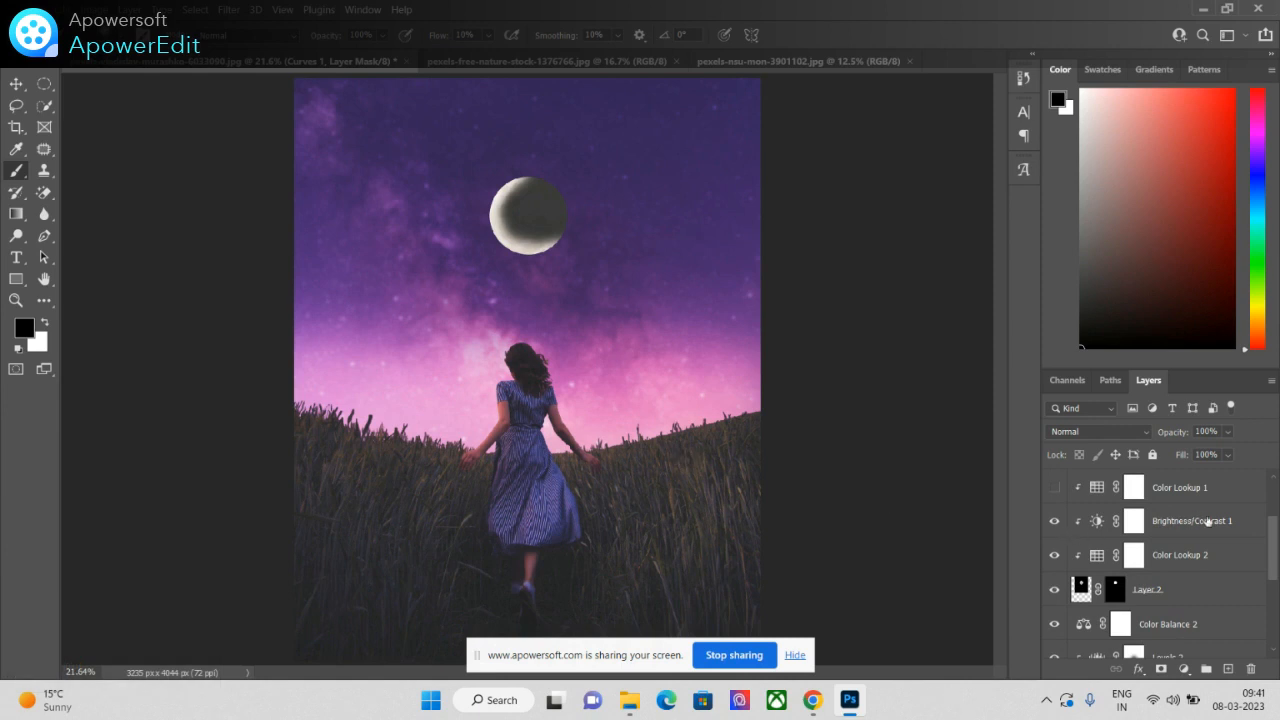
left_click_drag(1271, 545, 1181, 548)
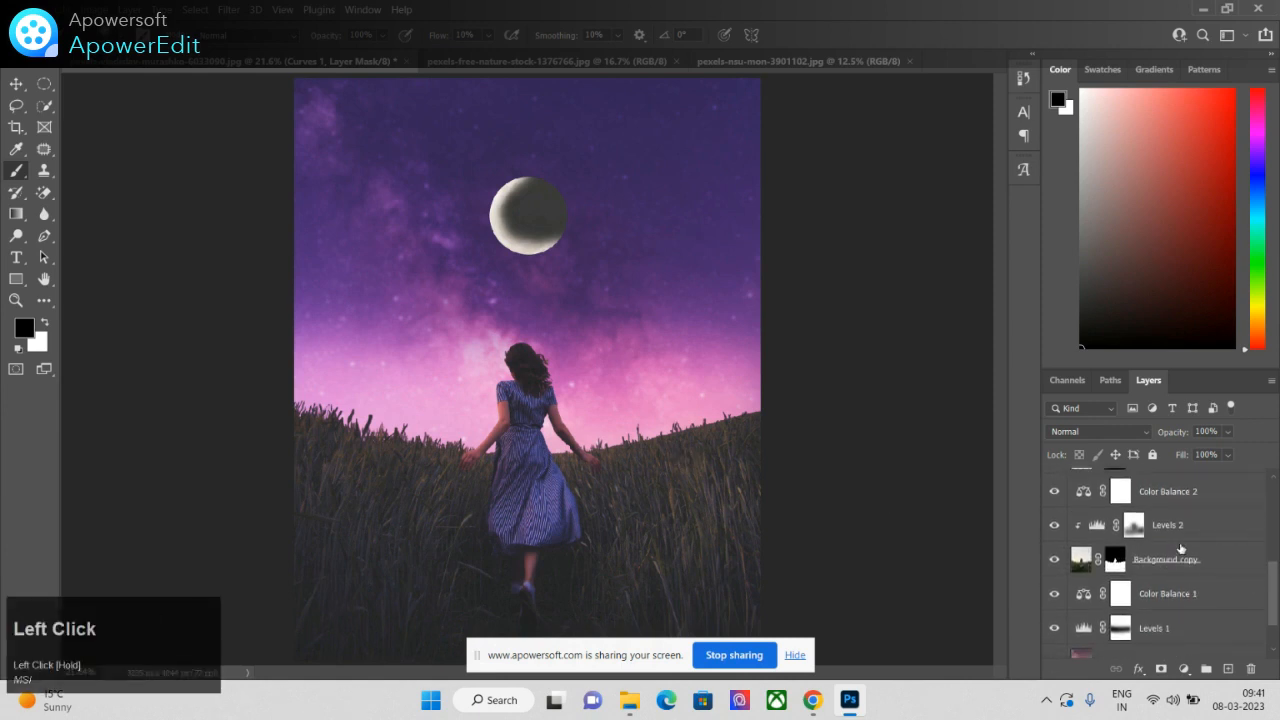
left_click(1125, 634)
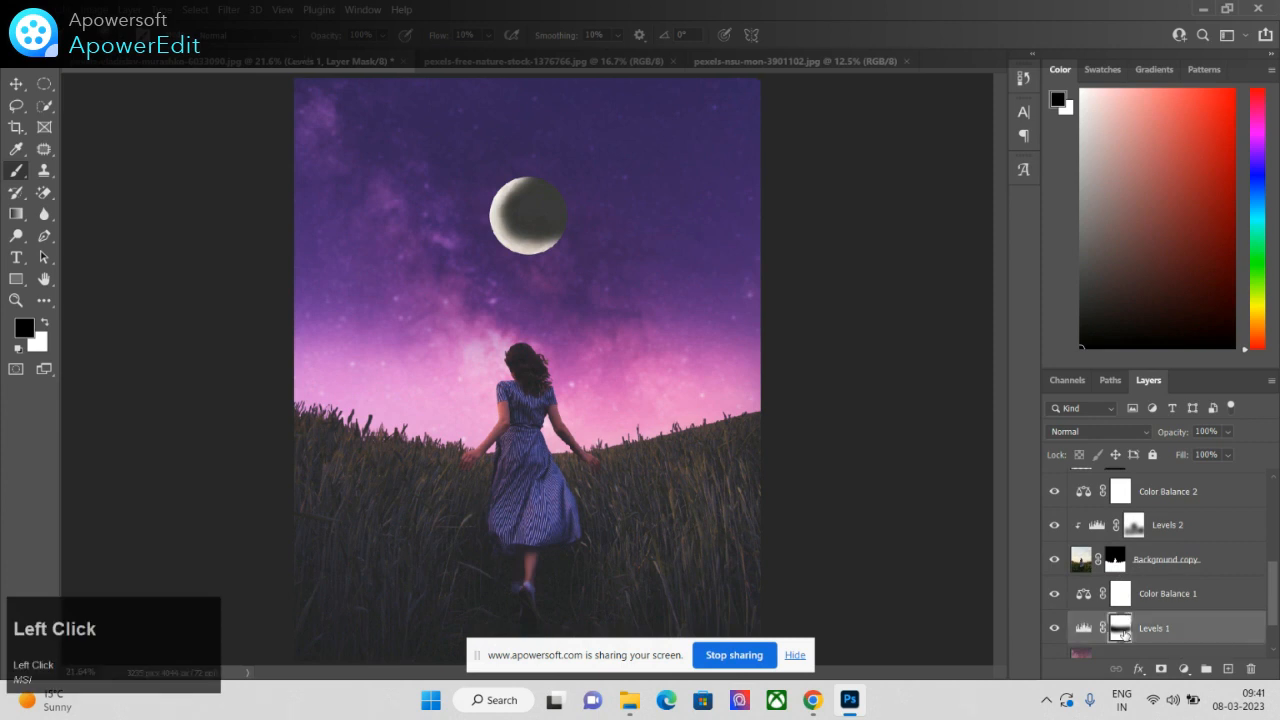
left_click_drag(1272, 590, 1277, 610)
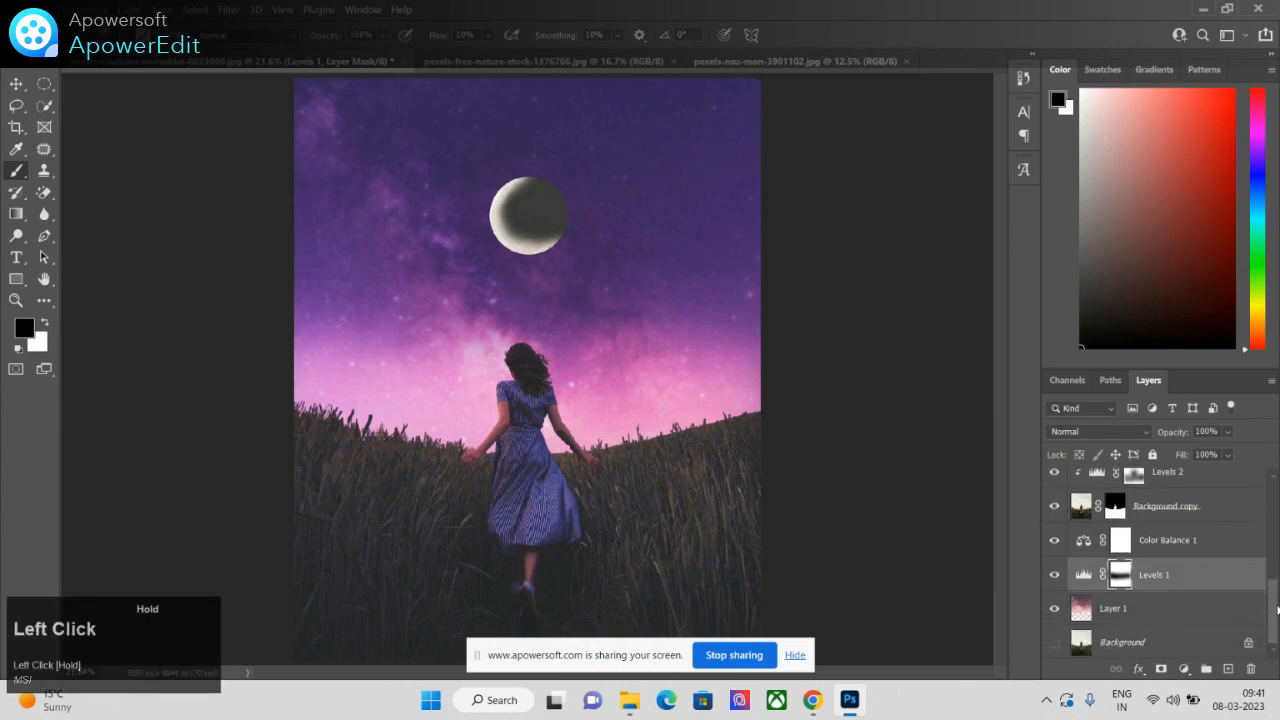
key("bracketright")
key("bracketright")
key("bracketright")
key("bracketright")
key("bracketright")
key("bracketright")
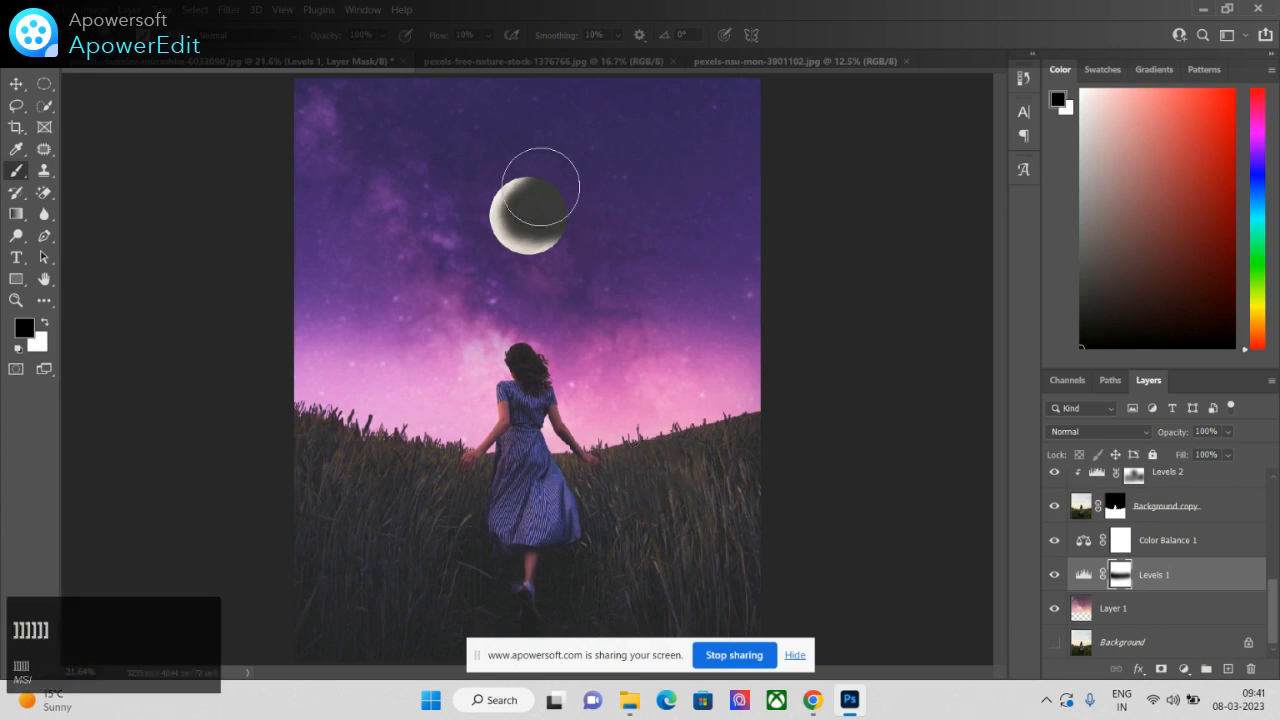
left_click(490, 36)
left_click_drag(491, 57, 494, 59)
mouse_move(598, 406)
left_mouse_down()
mouse_move(679, 548)
mouse_move(739, 450)
mouse_move(673, 559)
mouse_move(507, 576)
mouse_move(544, 564)
mouse_move(467, 563)
mouse_move(556, 554)
mouse_move(410, 511)
mouse_move(346, 514)
mouse_move(331, 595)
mouse_move(329, 479)
mouse_move(329, 598)
mouse_move(341, 439)
mouse_move(385, 492)
mouse_move(513, 482)
mouse_move(519, 469)
mouse_move(500, 477)
mouse_move(510, 384)
mouse_move(514, 465)
mouse_move(532, 421)
mouse_move(537, 492)
mouse_move(479, 524)
mouse_move(557, 520)
left_mouse_up()
mouse_move(686, 510)
left_mouse_down()
mouse_move(468, 534)
mouse_move(360, 510)
mouse_move(479, 558)
mouse_move(332, 546)
mouse_move(459, 570)
mouse_move(725, 527)
mouse_move(435, 557)
mouse_move(700, 541)
mouse_move(803, 511)
left_mouse_up()
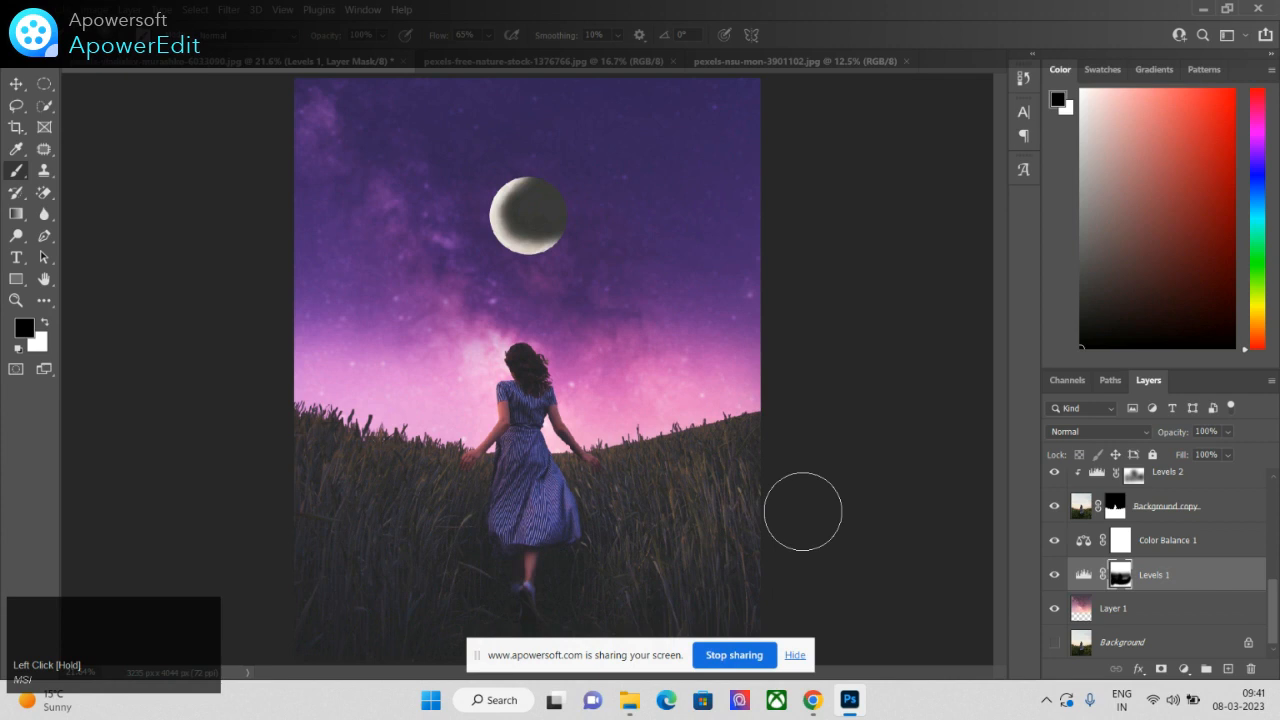